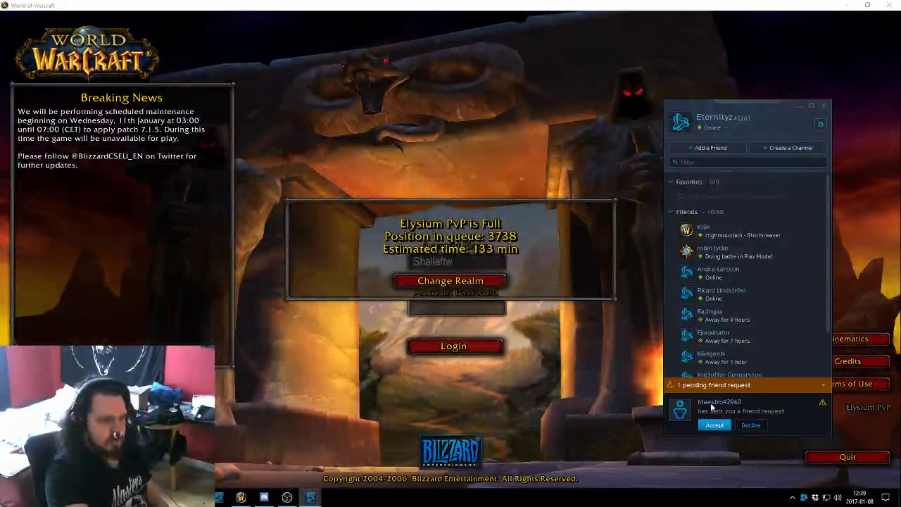
Accept the pending friend request, then close the friends list and exit the Battle.net client
{"action": "left_click", "coordinate": [708, 425]}
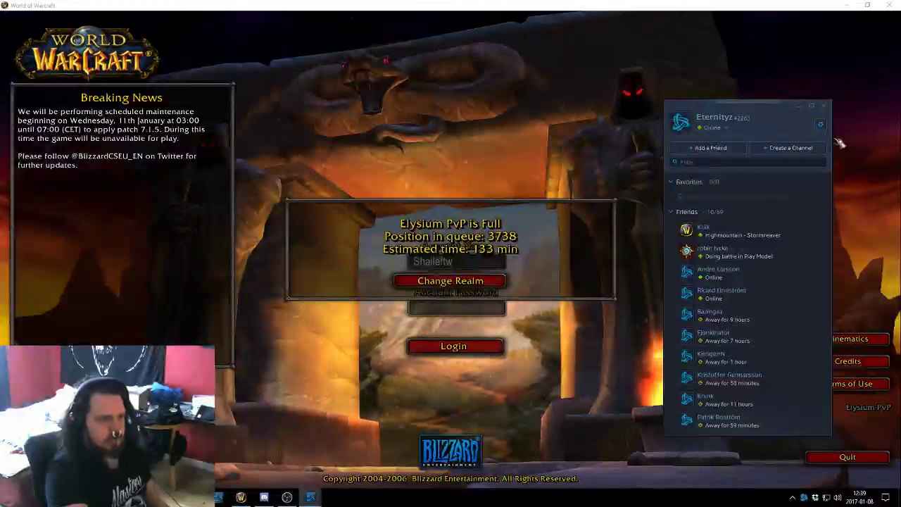
{"action": "left_click", "coordinate": [823, 106]}
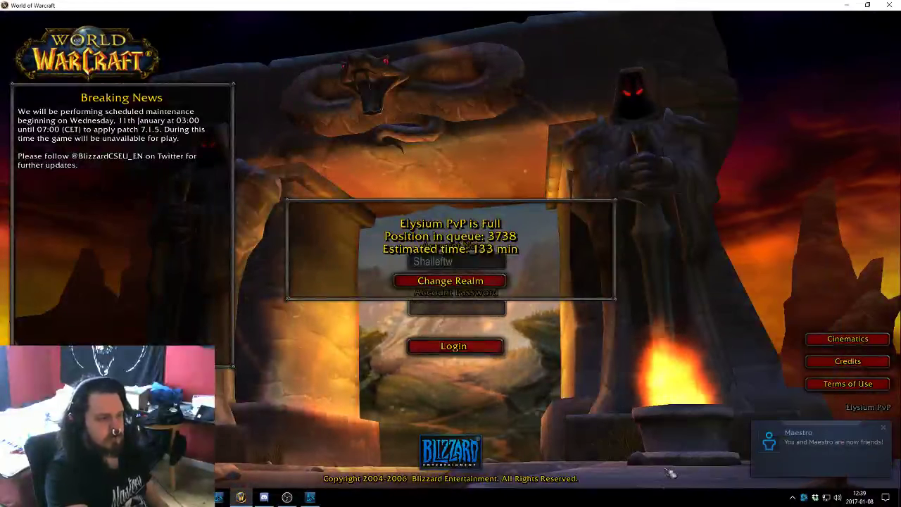
{"action": "left_click", "coordinate": [792, 497]}
{"action": "right_click", "coordinate": [804, 497]}
{"action": "left_click", "coordinate": [819, 471]}
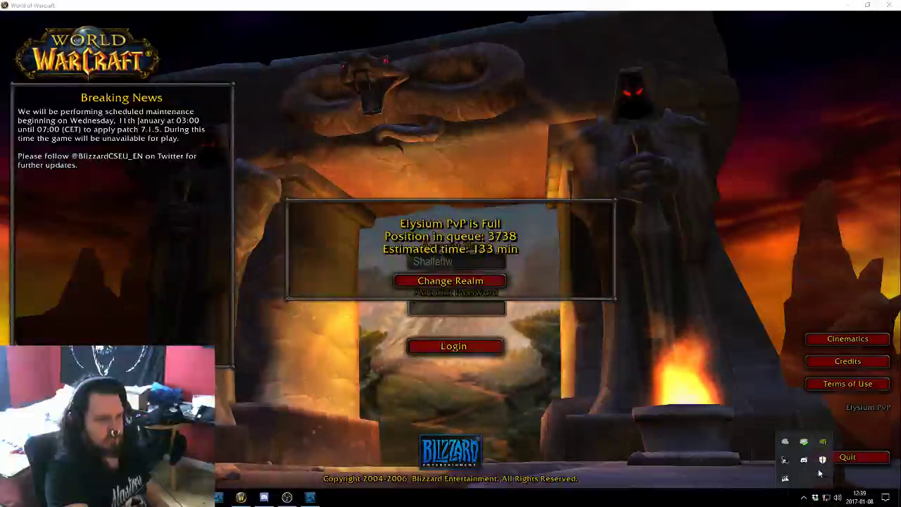
{"action": "left_click", "coordinate": [765, 165]}
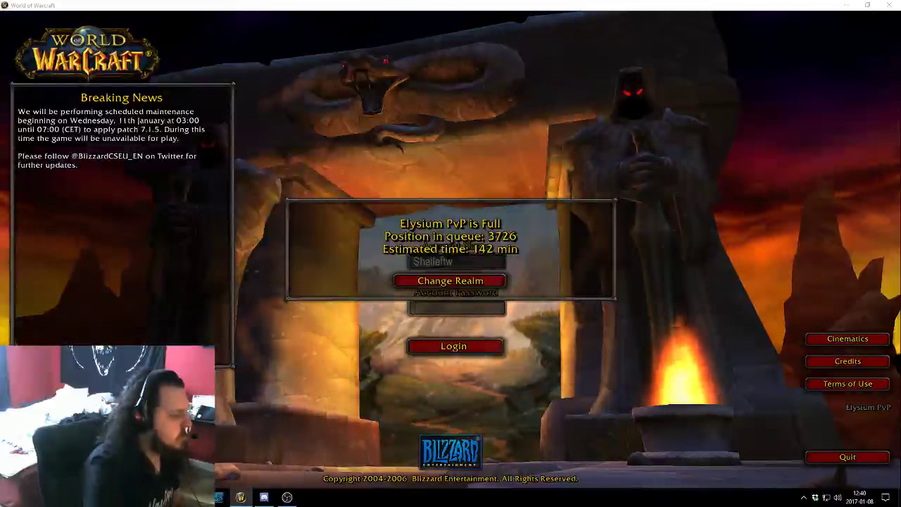
Switch to the SoundCloud page in the browser and pause the playing track "Psycho Killer - Ego [Uptempo Is The Tempo Records UITT02]"
{"action": "key", "text": "alt+Tab"}
{"action": "left_click", "coordinate": [408, 6]}
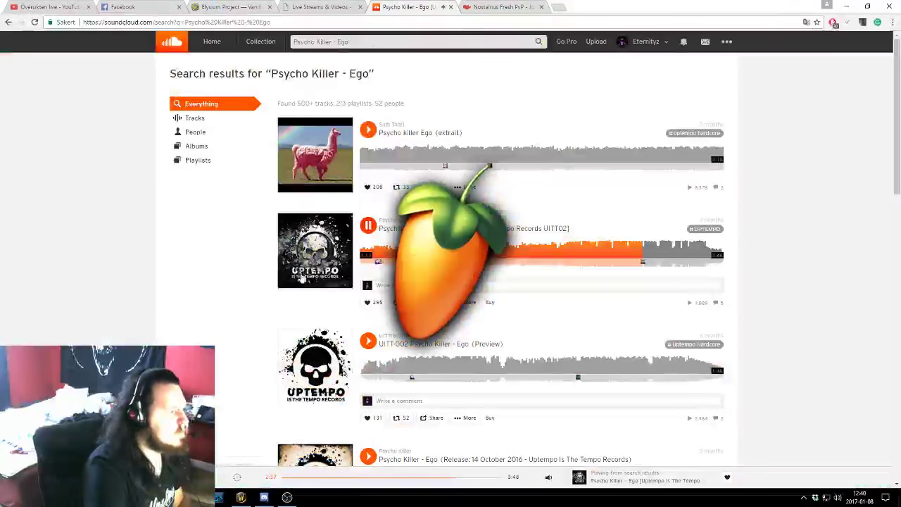
{"action": "left_click", "coordinate": [369, 232]}
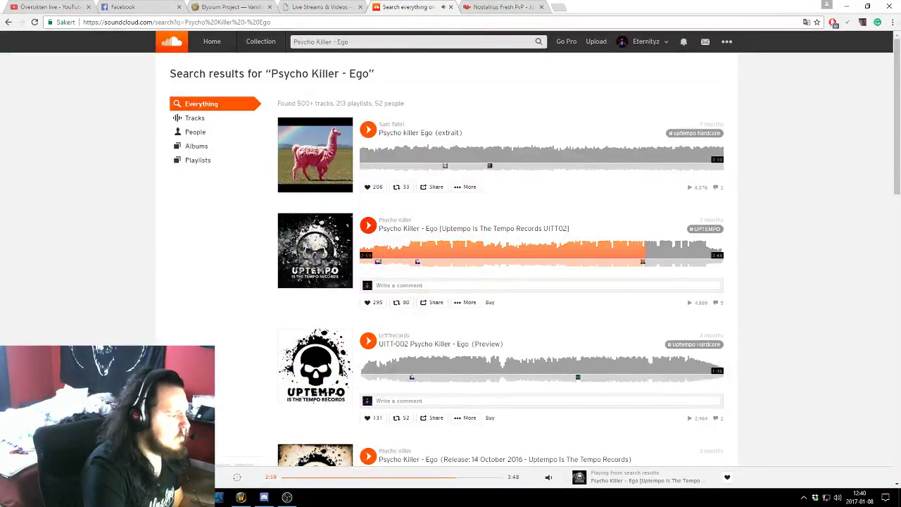
Switch to FL Studio and open the project BAJSPOOPPFDASD from the Projects folder
{"action": "key", "text": "alt+Tab"}
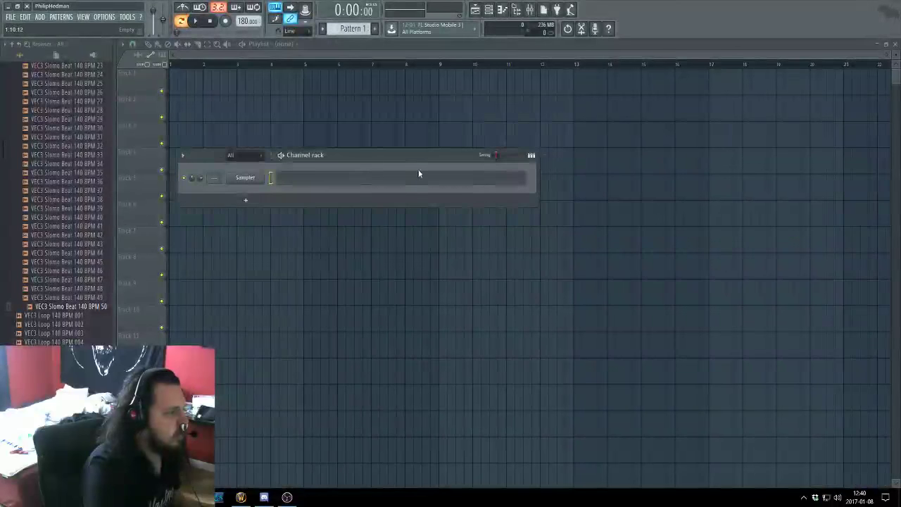
{"action": "left_click_drag", "start_coordinate": [415, 156], "coordinate": [625, 167]}
{"action": "left_click", "coordinate": [19, 19]}
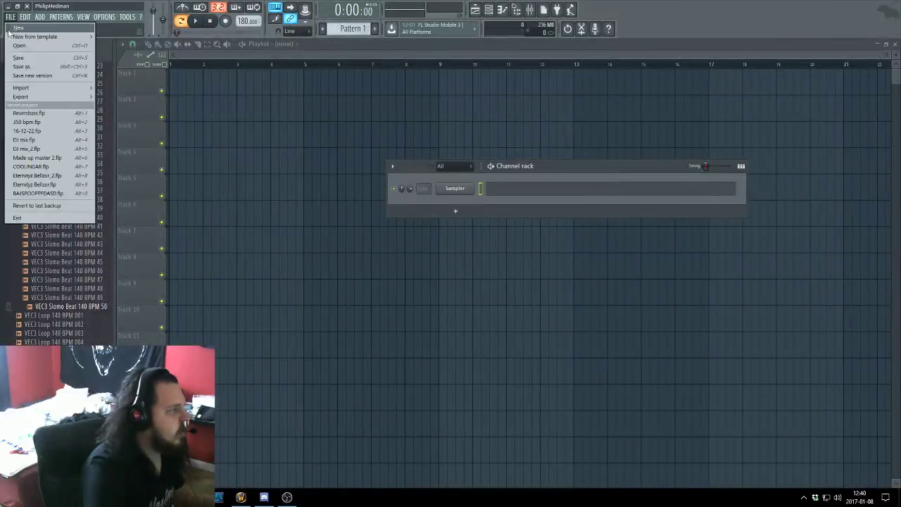
{"action": "left_click", "coordinate": [44, 46]}
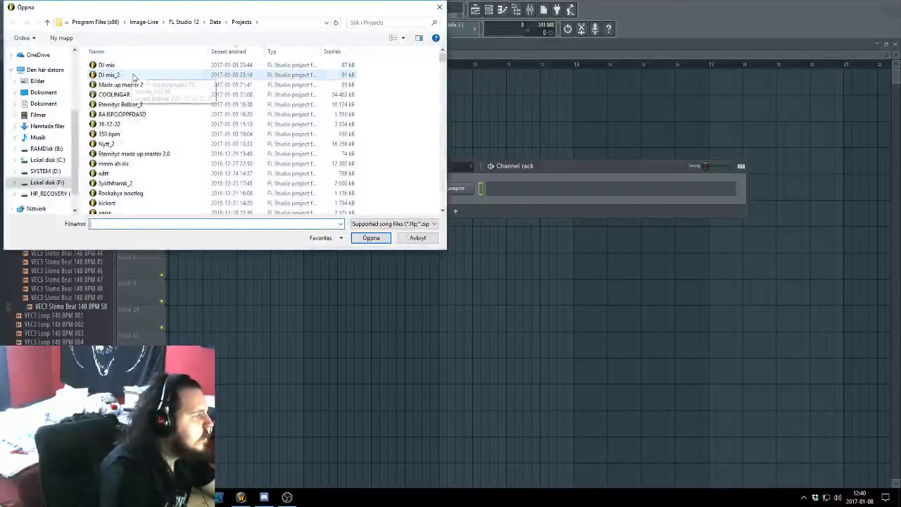
{"action": "left_click", "coordinate": [134, 76]}
{"action": "left_click", "coordinate": [138, 88]}
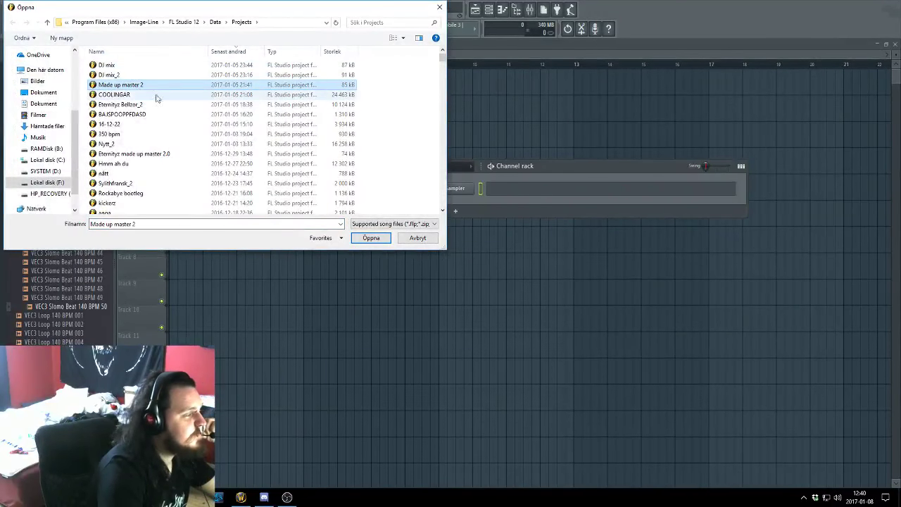
{"action": "left_click", "coordinate": [135, 104]}
{"action": "double_click", "coordinate": [154, 115]}
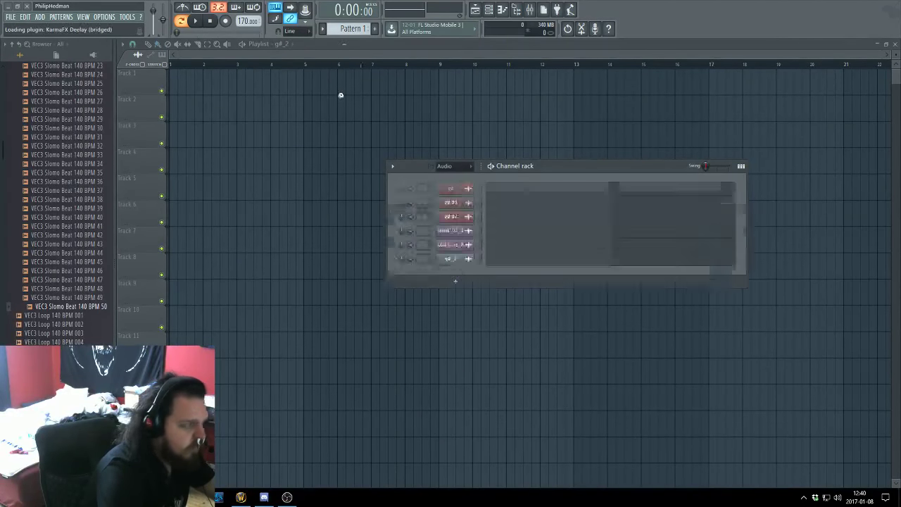
Play the song arrangement from about bar 9 and examine the intro clips in the playlist
{"action": "key", "text": "F12"}
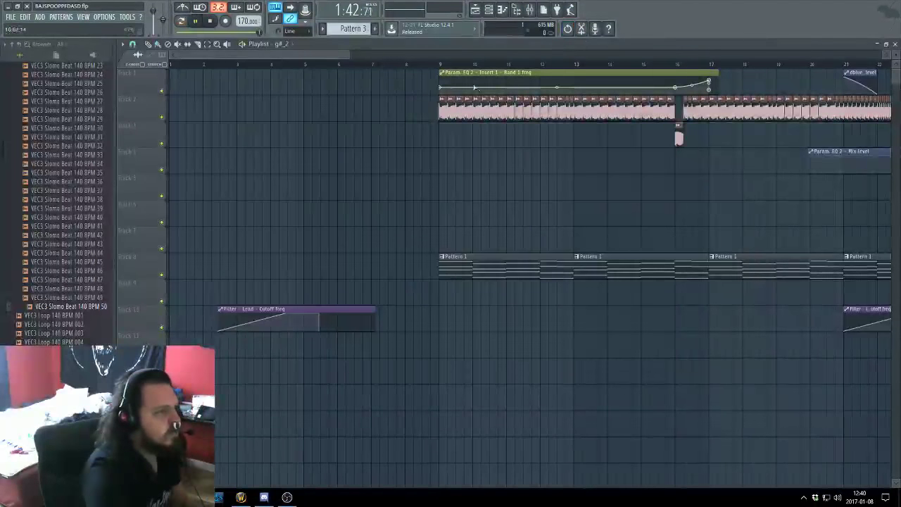
{"action": "left_click", "coordinate": [431, 64]}
{"action": "key", "text": "space"}
{"action": "scroll", "coordinate": [362, 221], "scroll_direction": "down", "scroll_amount": 4}
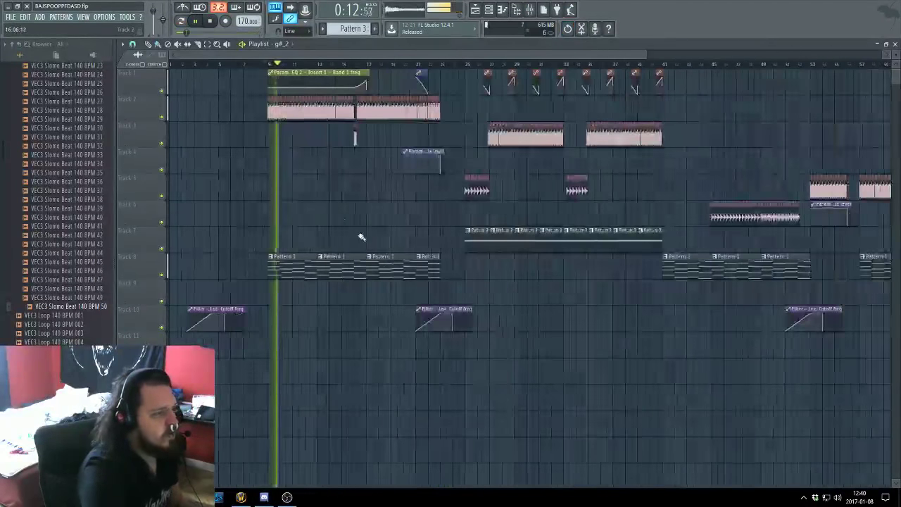
{"action": "scroll", "coordinate": [317, 238], "scroll_direction": "up", "scroll_amount": 3}
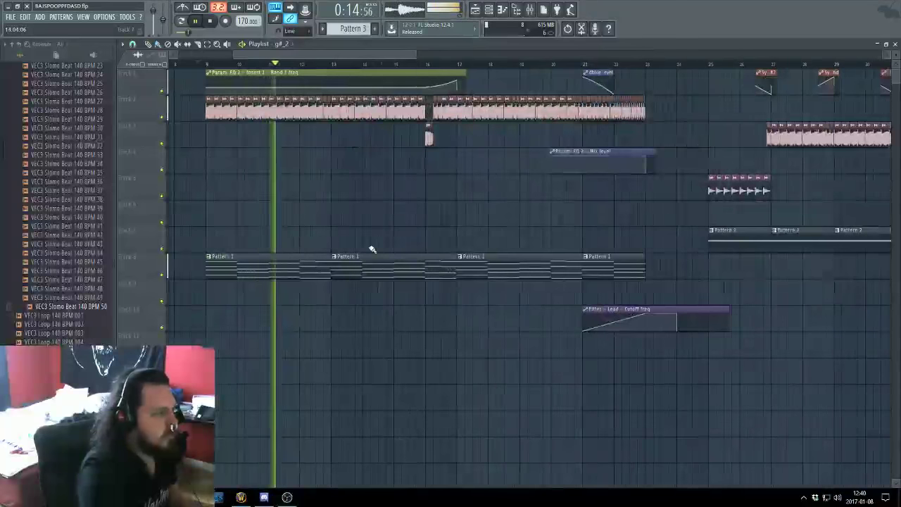
{"action": "scroll", "coordinate": [352, 244], "scroll_direction": "down", "scroll_amount": 1}
{"action": "scroll", "coordinate": [327, 242], "scroll_direction": "down", "scroll_amount": 2}
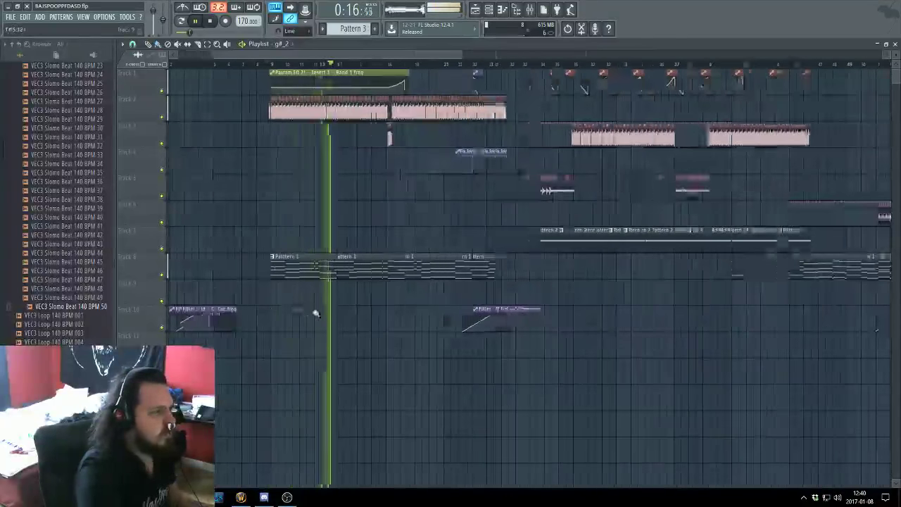
{"action": "scroll", "coordinate": [373, 306], "scroll_direction": "down", "scroll_amount": 1}
Play the arrangement from about bar 25 and examine the kick, snare and pattern clips through the following break
{"action": "left_click", "coordinate": [415, 64]}
{"action": "scroll", "coordinate": [440, 65], "scroll_direction": "up", "scroll_amount": 3}
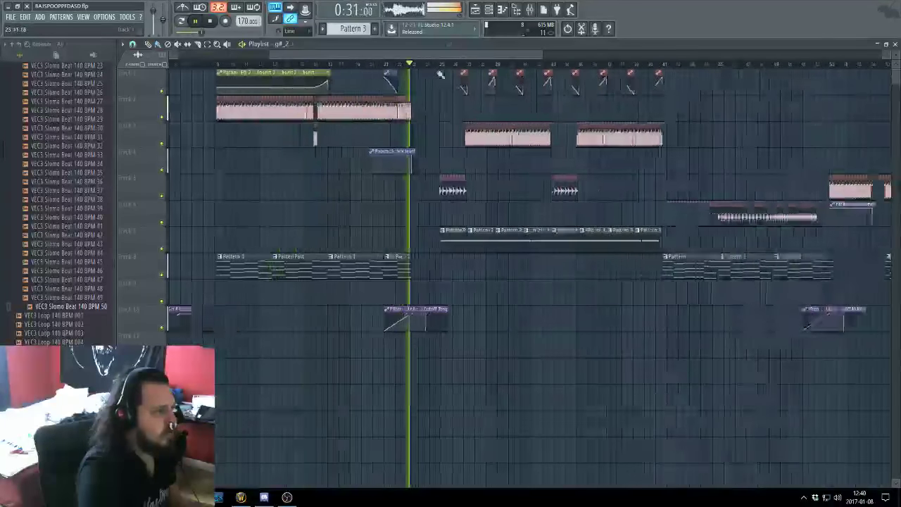
{"action": "left_click", "coordinate": [434, 64]}
{"action": "scroll", "coordinate": [486, 307], "scroll_direction": "up", "scroll_amount": 4}
{"action": "scroll", "coordinate": [432, 312], "scroll_direction": "up", "scroll_amount": 1}
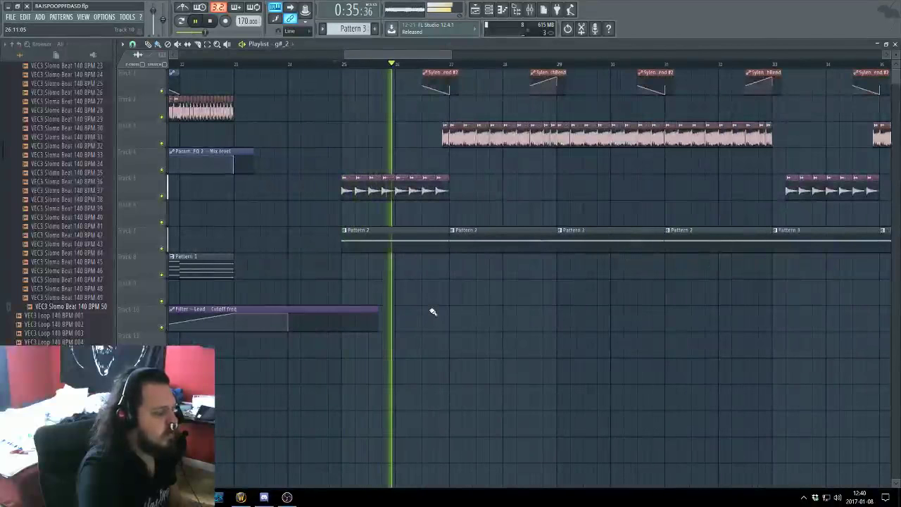
{"action": "scroll", "coordinate": [427, 297], "scroll_direction": "down", "scroll_amount": 3}
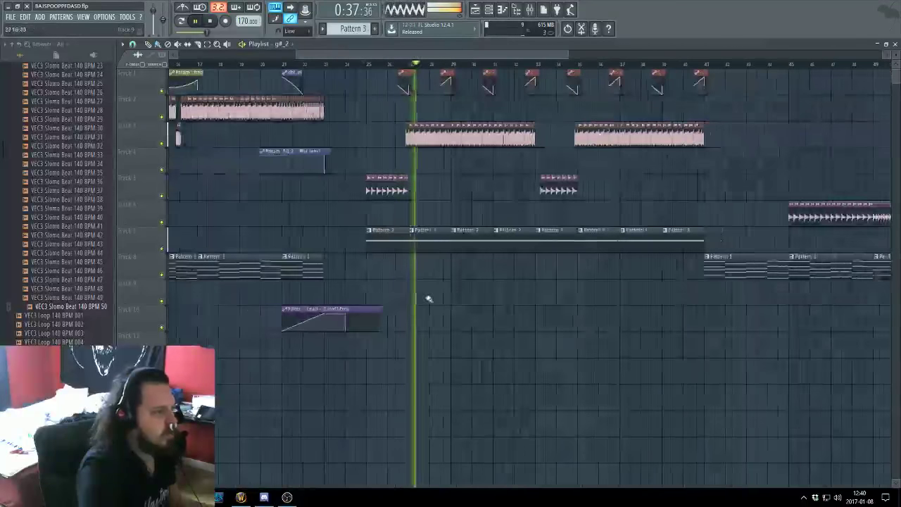
{"action": "scroll", "coordinate": [424, 292], "scroll_direction": "up", "scroll_amount": 4}
{"action": "scroll", "coordinate": [416, 291], "scroll_direction": "up", "scroll_amount": 1}
{"action": "scroll", "coordinate": [409, 283], "scroll_direction": "down", "scroll_amount": 4}
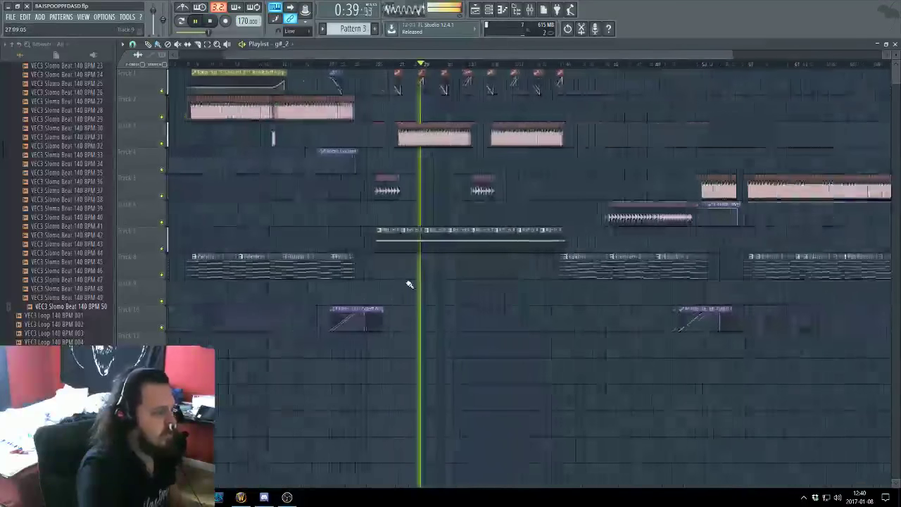
{"action": "scroll", "coordinate": [450, 282], "scroll_direction": "up", "scroll_amount": 2}
{"action": "scroll", "coordinate": [471, 281], "scroll_direction": "up", "scroll_amount": 4}
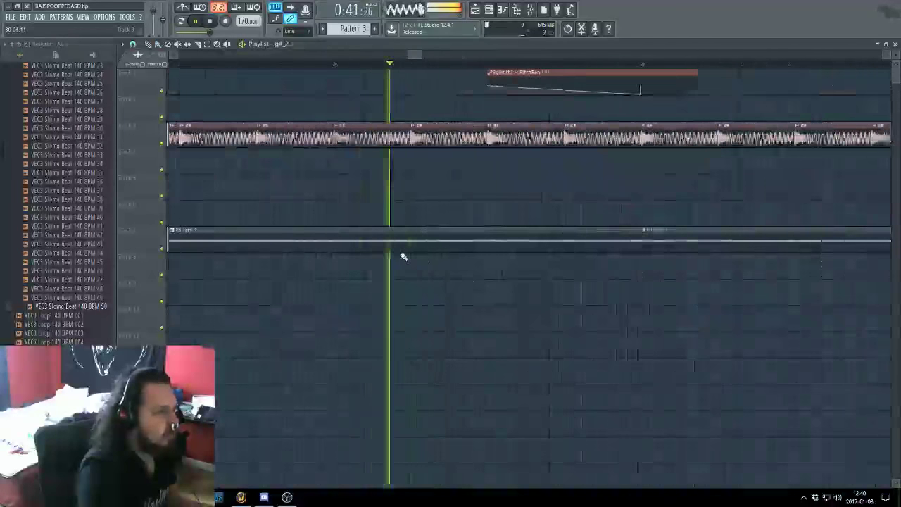
{"action": "scroll", "coordinate": [380, 252], "scroll_direction": "down", "scroll_amount": 4}
{"action": "scroll", "coordinate": [423, 243], "scroll_direction": "down", "scroll_amount": 1}
{"action": "scroll", "coordinate": [427, 243], "scroll_direction": "up", "scroll_amount": 4}
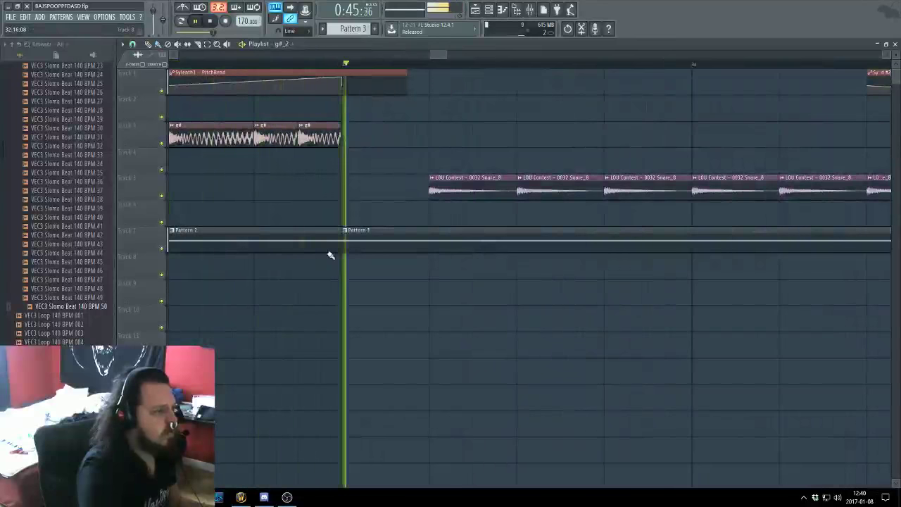
{"action": "scroll", "coordinate": [328, 251], "scroll_direction": "down", "scroll_amount": 3}
{"action": "scroll", "coordinate": [345, 255], "scroll_direction": "up", "scroll_amount": 4}
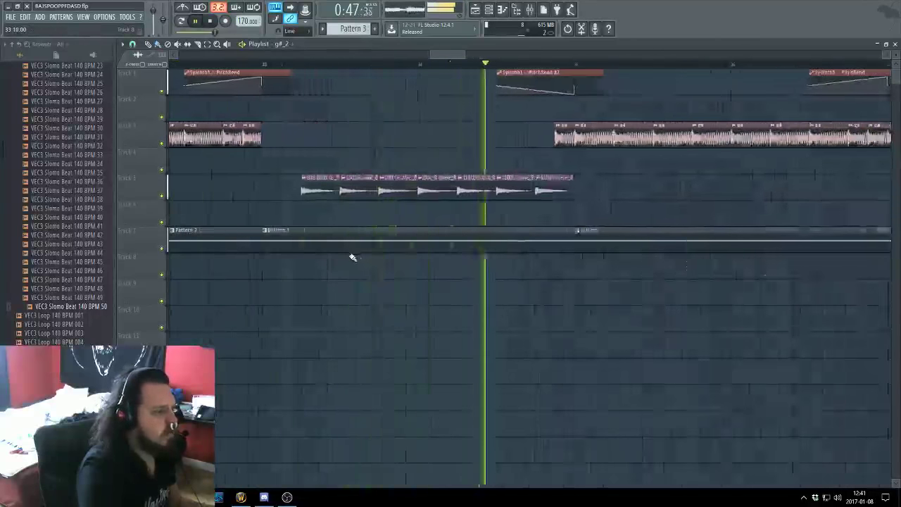
{"action": "scroll", "coordinate": [360, 257], "scroll_direction": "down", "scroll_amount": 4}
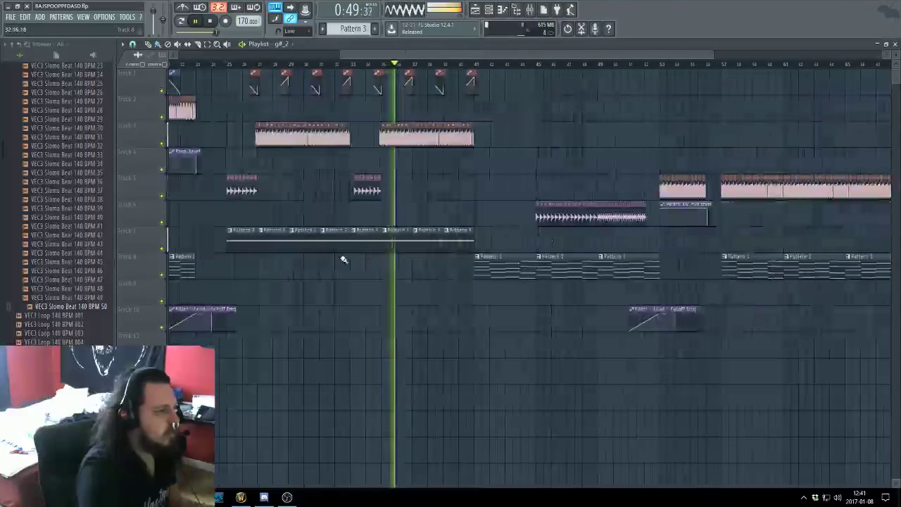
{"action": "scroll", "coordinate": [328, 251], "scroll_direction": "up", "scroll_amount": 4}
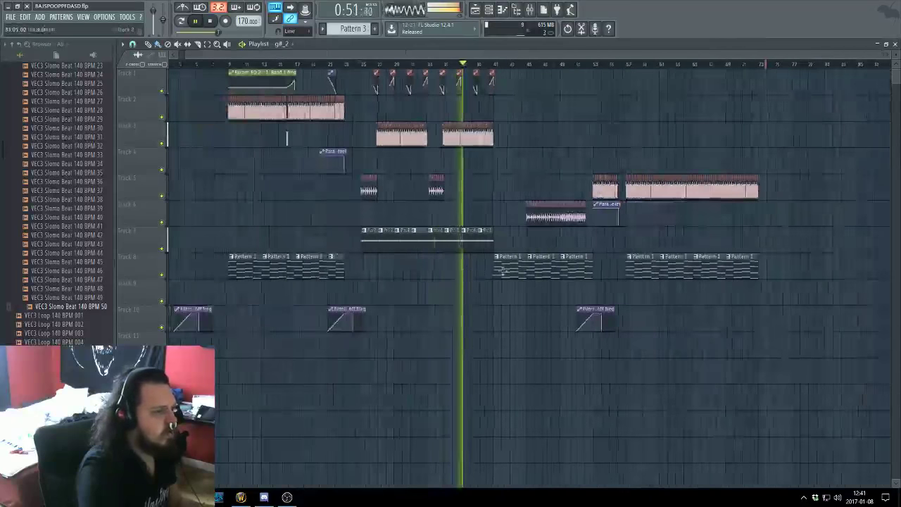
{"action": "scroll", "coordinate": [559, 310], "scroll_direction": "up", "scroll_amount": 2}
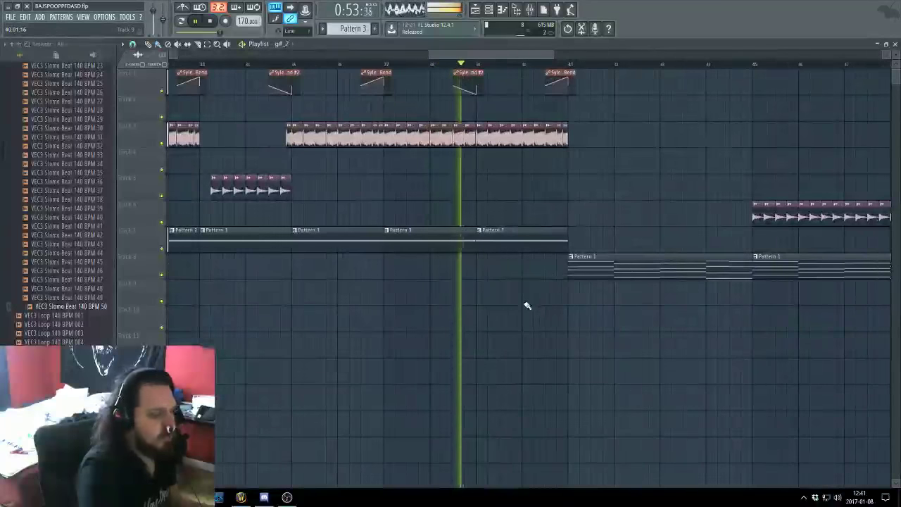
{"action": "scroll", "coordinate": [472, 291], "scroll_direction": "down", "scroll_amount": 4}
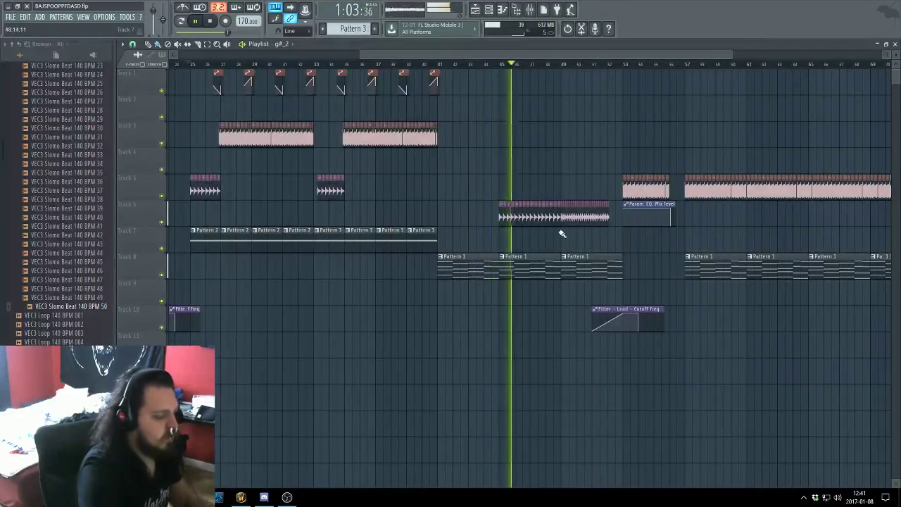
Hide the playlist, show all channels in the channel rack and select Pattern 1
{"action": "key", "text": "F5"}
{"action": "left_click", "coordinate": [468, 166]}
{"action": "left_click", "coordinate": [462, 204]}
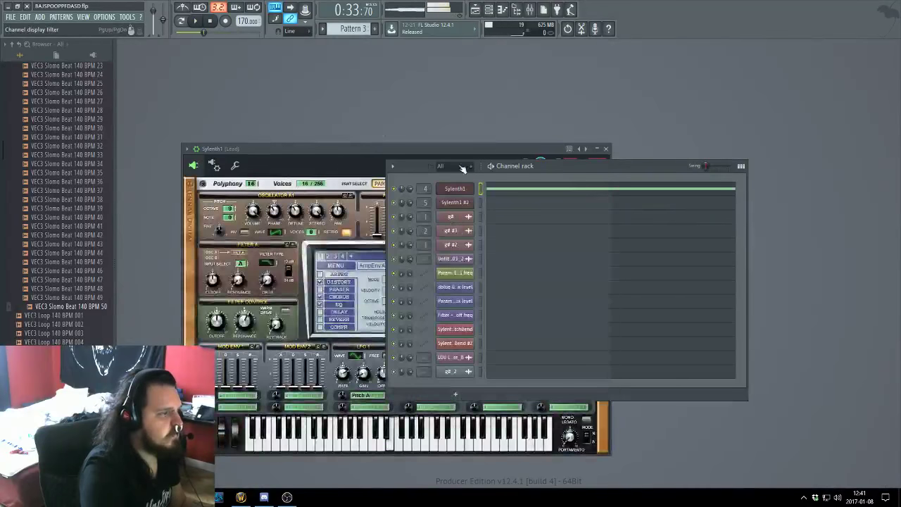
{"action": "scroll", "coordinate": [351, 27], "scroll_direction": "up", "scroll_amount": 1}
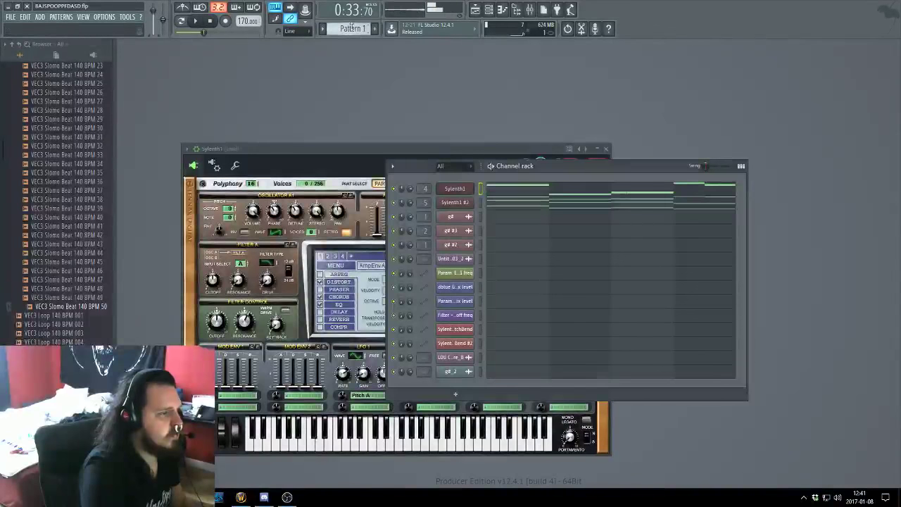
Clone the first Sylenth1 channel in the channel rack
{"action": "right_click", "coordinate": [456, 192]}
{"action": "left_click", "coordinate": [491, 260]}
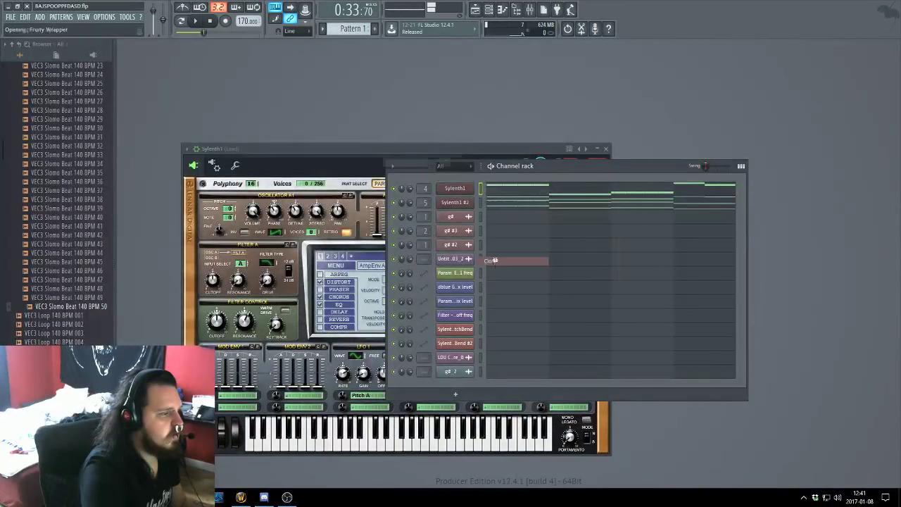
{"action": "left_click_drag", "start_coordinate": [468, 159], "coordinate": [567, 147]}
{"action": "left_click", "coordinate": [301, 149]}
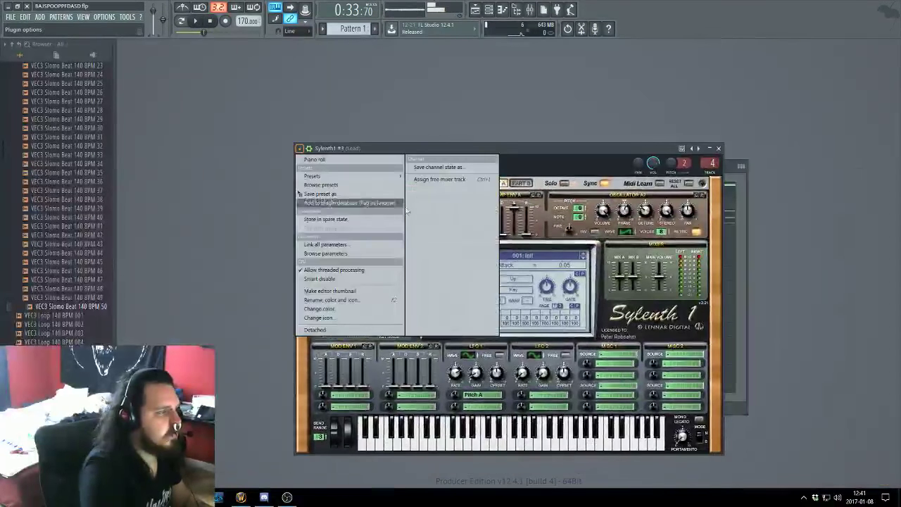
{"action": "left_click", "coordinate": [286, 106]}
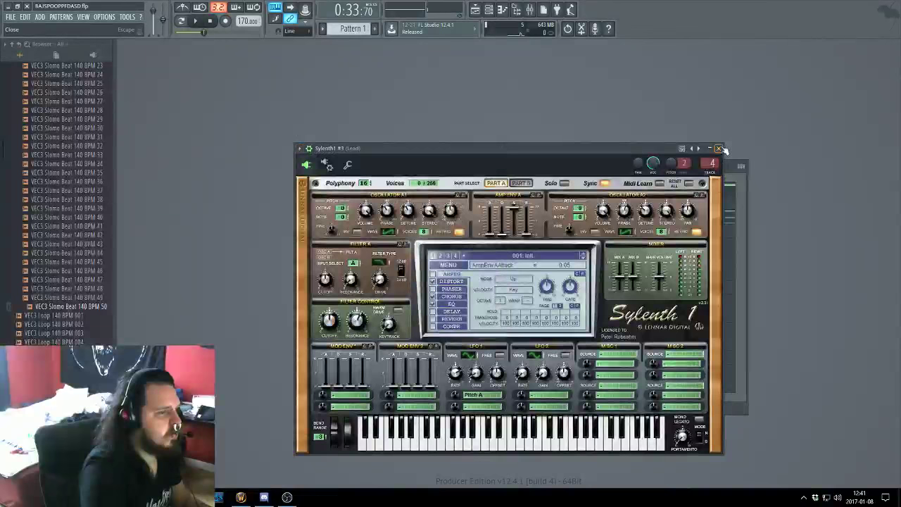
{"action": "left_click", "coordinate": [718, 149]}
Disable the chorus effect in the cloned Sylenth1 and copy the original Sylenth1's Pattern 1 notes into its channel
{"action": "left_click", "coordinate": [457, 206]}
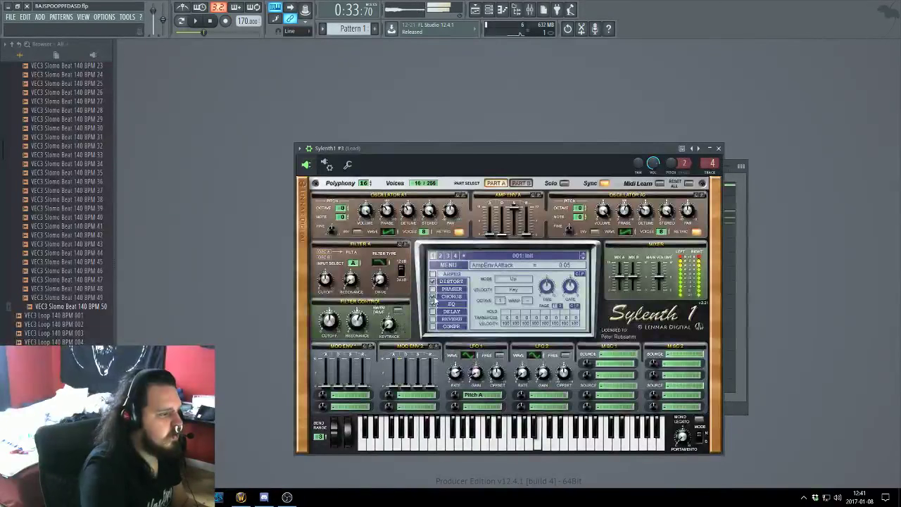
{"action": "left_click", "coordinate": [451, 295]}
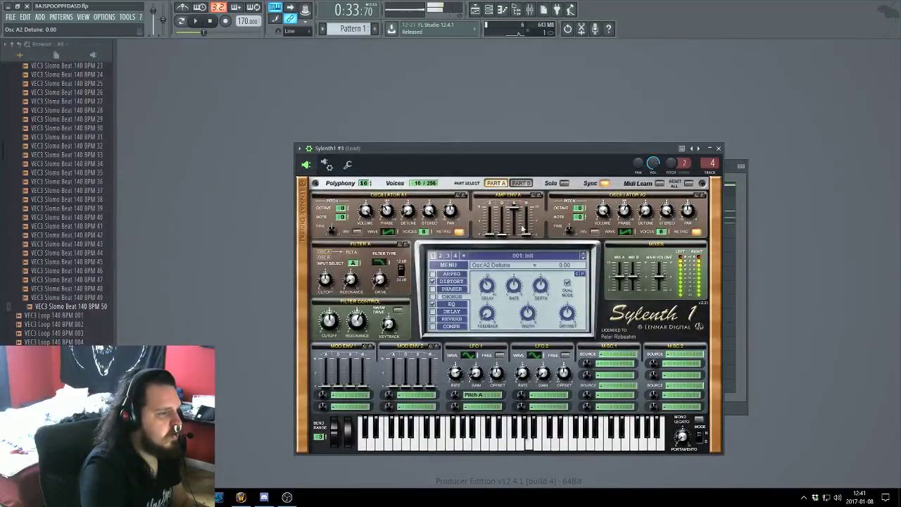
{"action": "key", "text": "F6"}
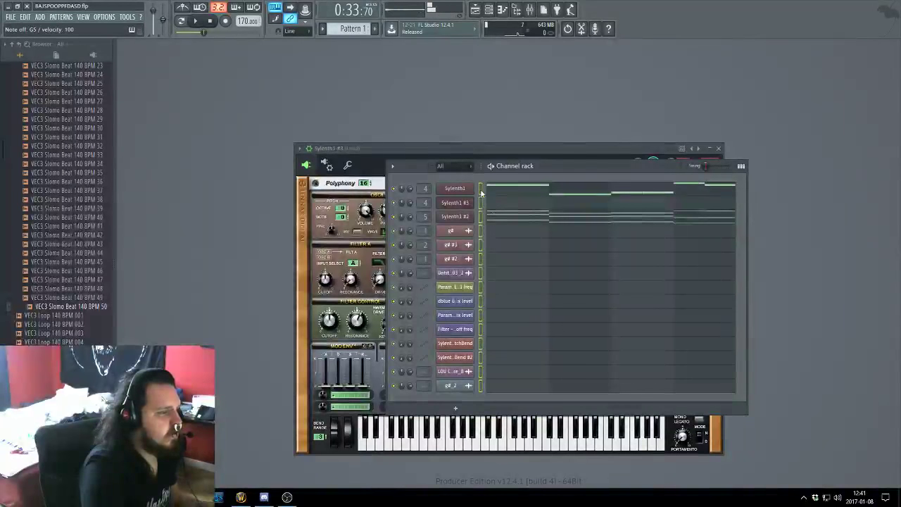
{"action": "left_click", "coordinate": [481, 205]}
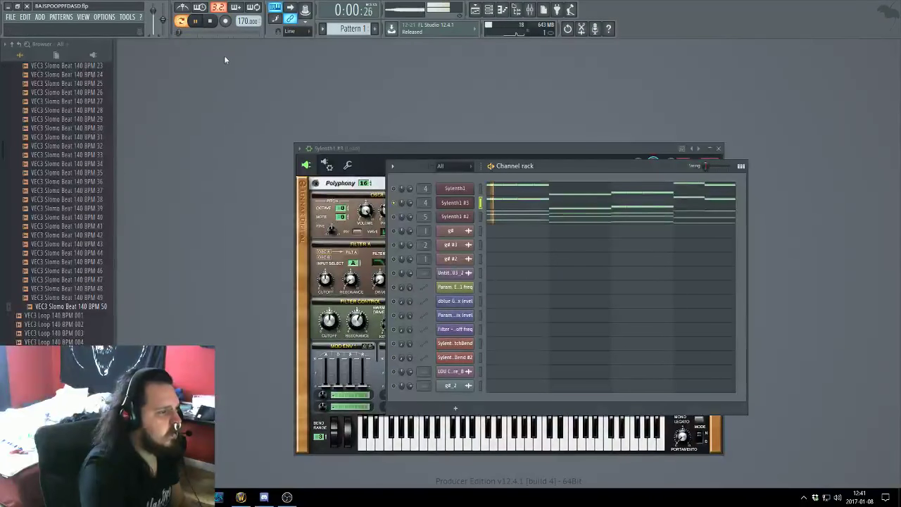
Select all of the cloned Sylenth1's Pattern 1 notes, transpose them down one octave and audition the result
{"action": "left_click_drag", "start_coordinate": [594, 175], "coordinate": [555, 132]}
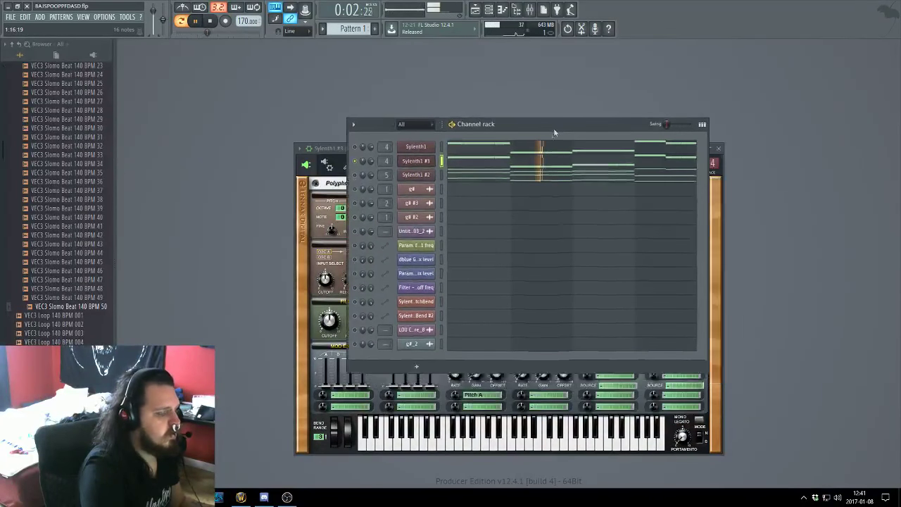
{"action": "right_click", "coordinate": [433, 156]}
{"action": "left_click", "coordinate": [458, 161]}
{"action": "scroll", "coordinate": [397, 176], "scroll_direction": "down", "scroll_amount": 1, "text": "ctrl"}
{"action": "left_click_drag", "start_coordinate": [624, 139], "coordinate": [102, 301], "text": "ctrl"}
{"action": "scroll", "coordinate": [152, 224], "scroll_direction": "up", "scroll_amount": 1}
{"action": "key", "text": "space"}
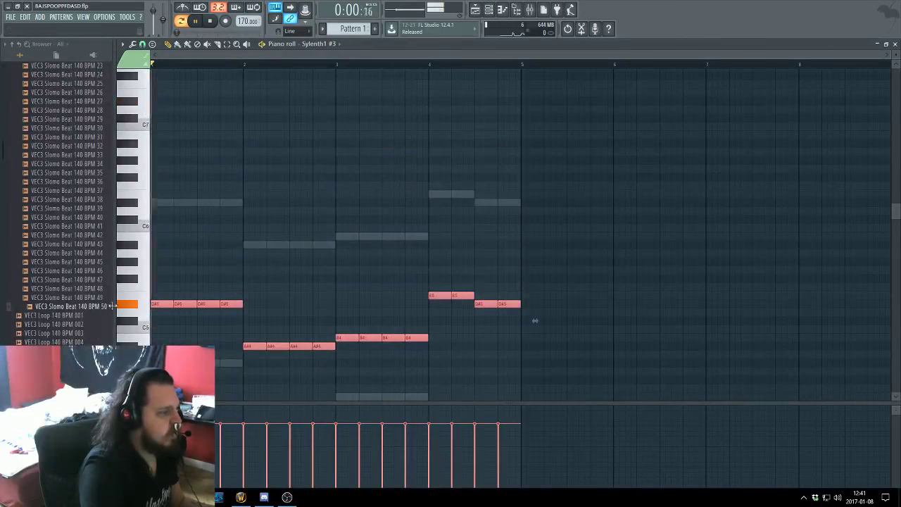
{"action": "key", "text": "space"}
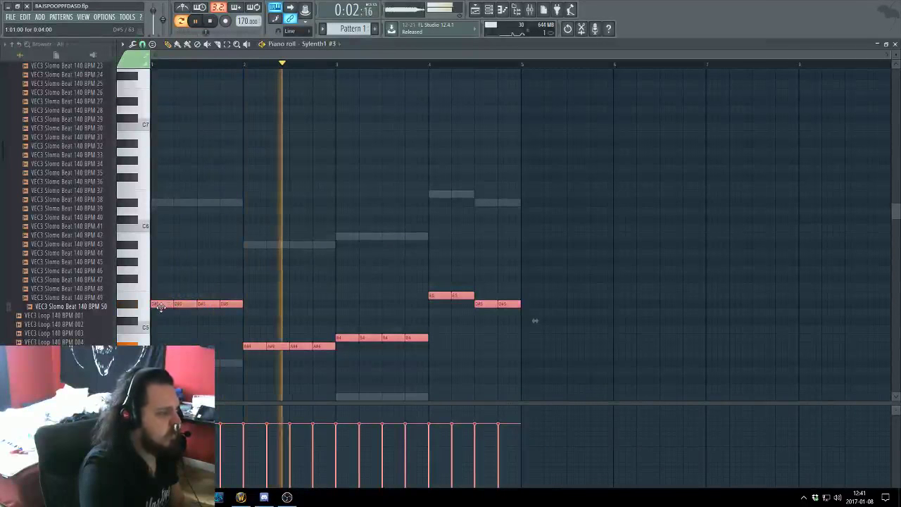
{"action": "key", "text": "F7"}
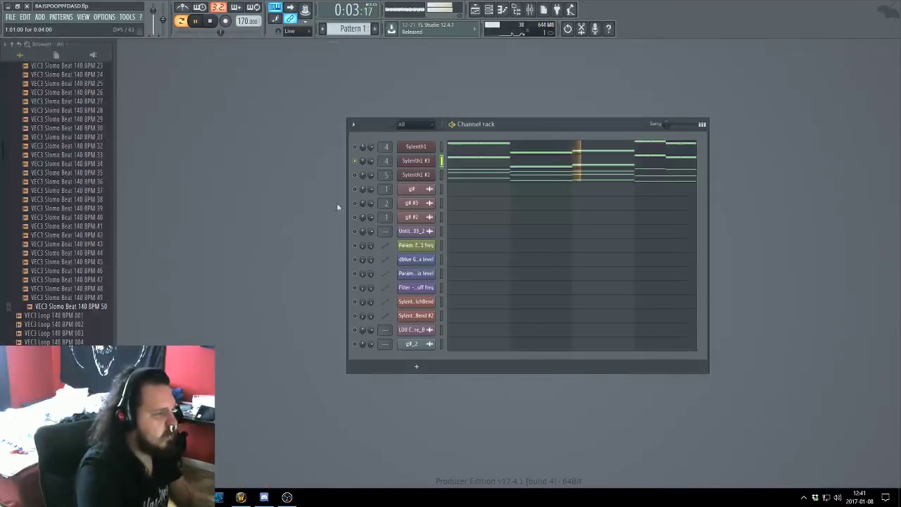
Route the cloned Sylenth1 to a free mixer track and copy the Lead track's saved state onto it
{"action": "left_click", "coordinate": [402, 162]}
{"action": "left_click", "coordinate": [299, 149]}
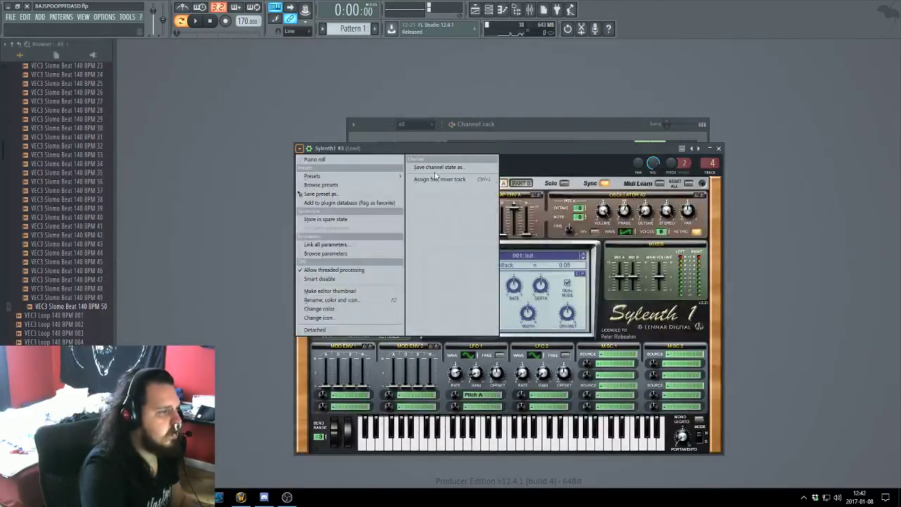
{"action": "left_click", "coordinate": [436, 179]}
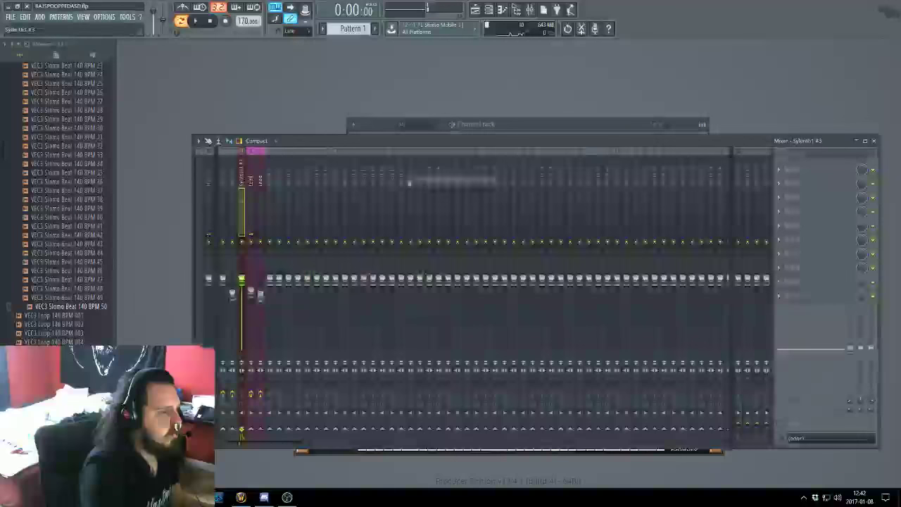
{"action": "right_click", "coordinate": [252, 185]}
{"action": "mouse_move", "coordinate": [321, 190]}
{"action": "left_click", "coordinate": [382, 200]}
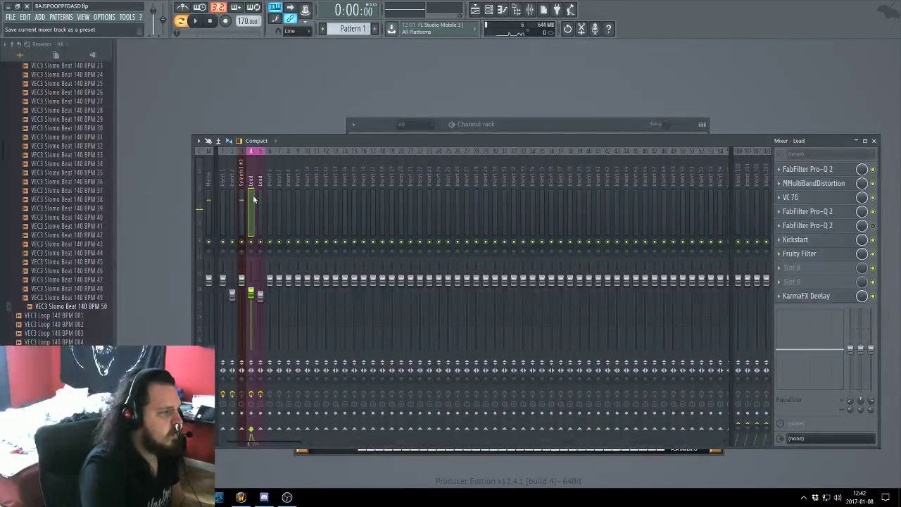
{"action": "left_click_drag", "start_coordinate": [254, 199], "coordinate": [242, 187]}
Play the layered leads while adjusting the cloned Sylenth1's Filter A drive, and set its filter control cutoff to 86.71 Hz
{"action": "key", "text": "F6"}
{"action": "key", "text": "space"}
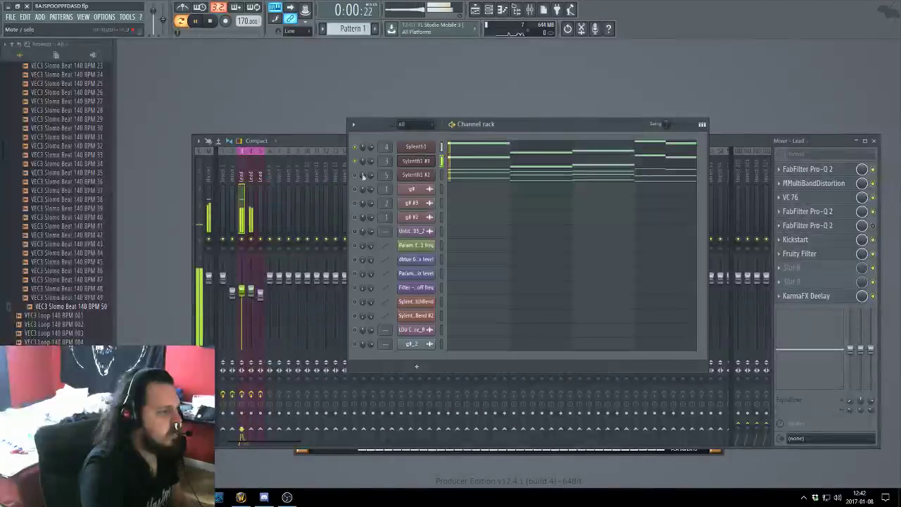
{"action": "left_click", "coordinate": [418, 165]}
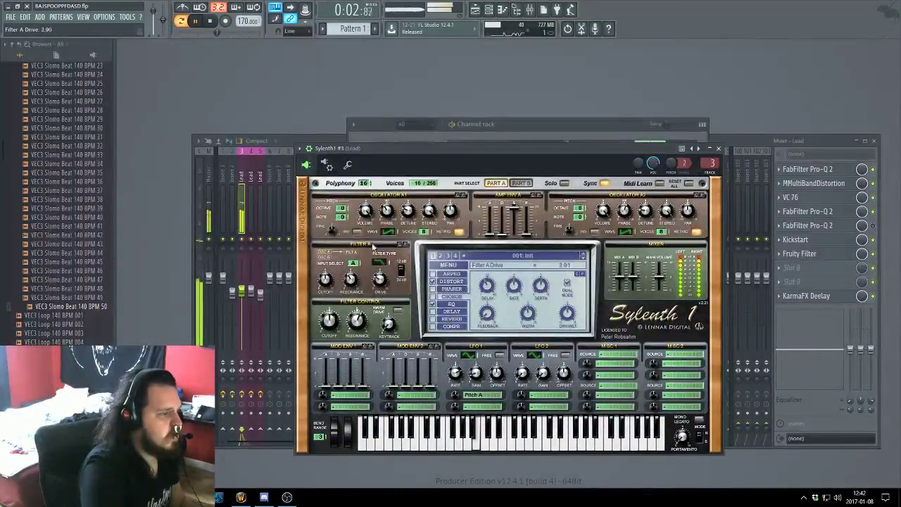
{"action": "left_click_drag", "start_coordinate": [373, 246], "coordinate": [373, 243]}
{"action": "mouse_move", "coordinate": [328, 332]}
{"action": "left_mouse_down"}
{"action": "mouse_move", "coordinate": [327, 344]}
{"action": "mouse_move", "coordinate": [331, 327]}
{"action": "left_mouse_up"}
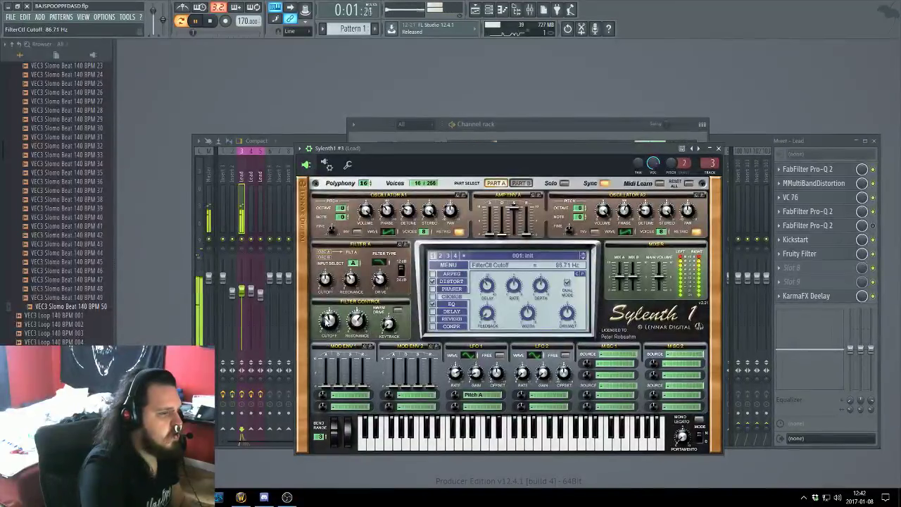
Enable the chorus in the cloned Sylenth1 and try out its amp envelope A attack, decay and sustain
{"action": "left_click", "coordinate": [433, 296]}
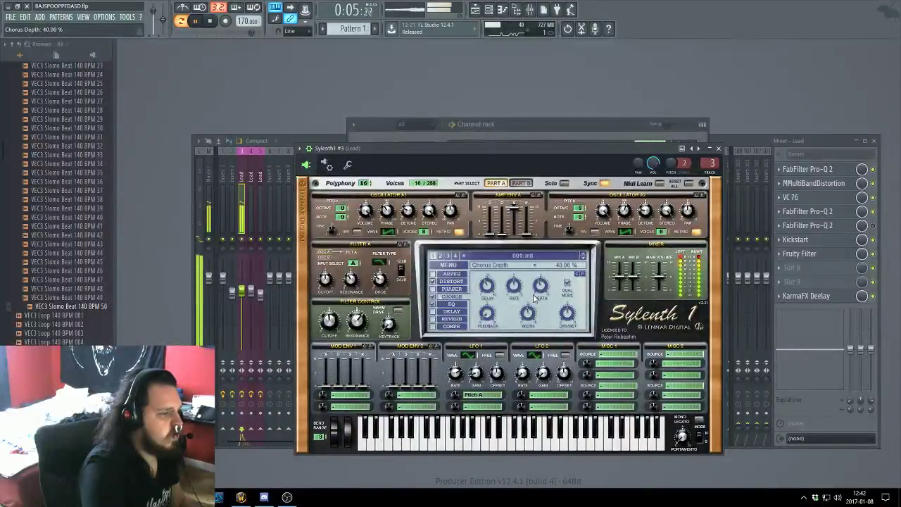
{"action": "left_click_drag", "start_coordinate": [483, 284], "coordinate": [481, 288]}
{"action": "left_click_drag", "start_coordinate": [490, 233], "coordinate": [491, 229]}
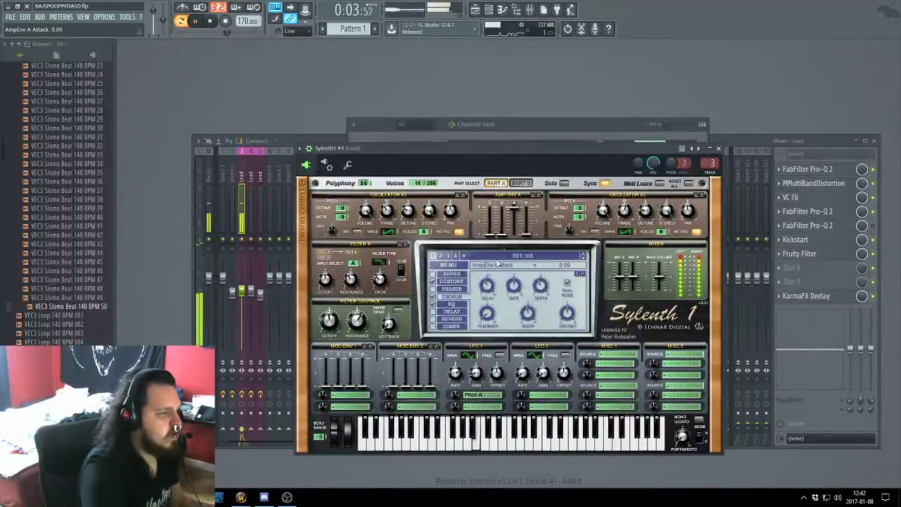
{"action": "left_click_drag", "start_coordinate": [512, 205], "coordinate": [502, 225]}
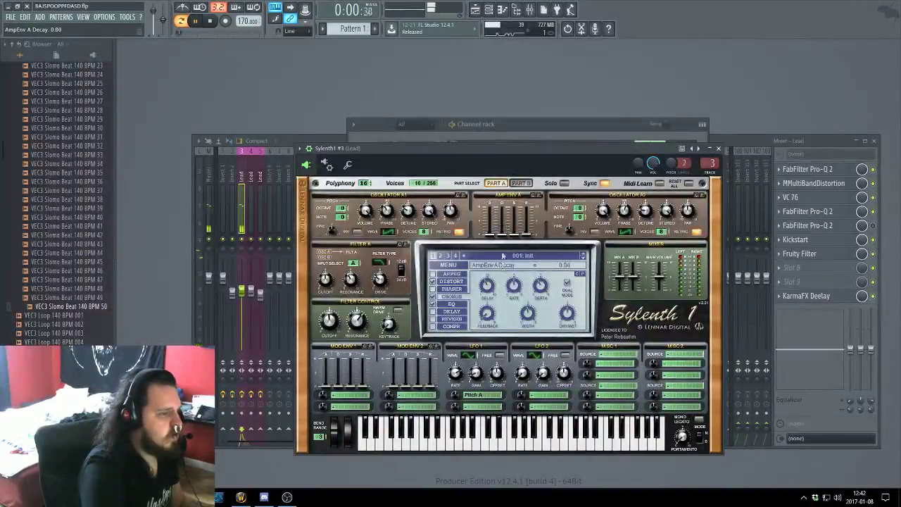
{"action": "left_click_drag", "start_coordinate": [514, 235], "coordinate": [521, 197]}
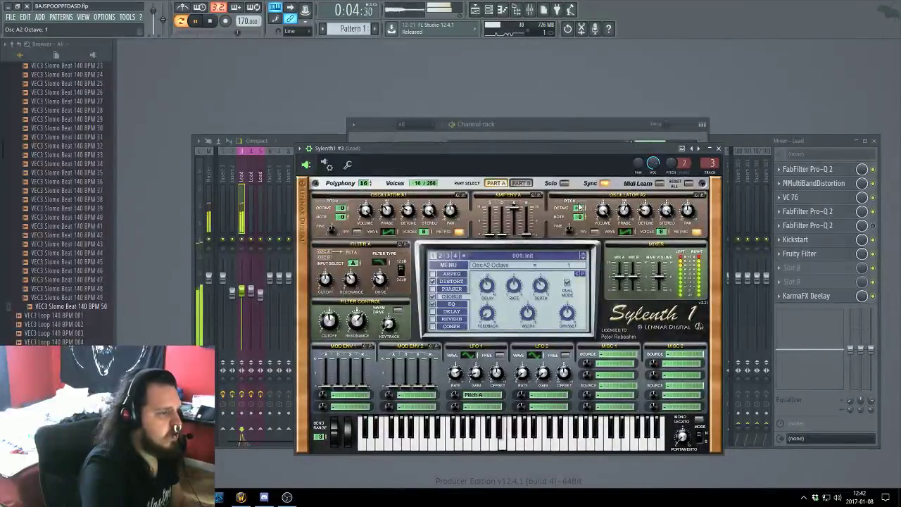
Set oscillators A1 and A2 of the cloned Sylenth1 to octave 1 and bring the channel rack forward
{"action": "left_click_drag", "start_coordinate": [341, 211], "coordinate": [343, 207]}
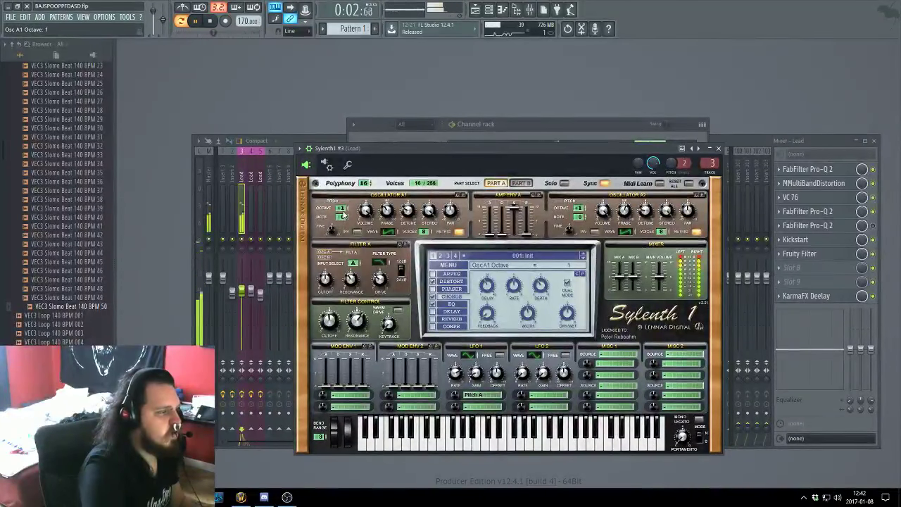
{"action": "left_click", "coordinate": [492, 136]}
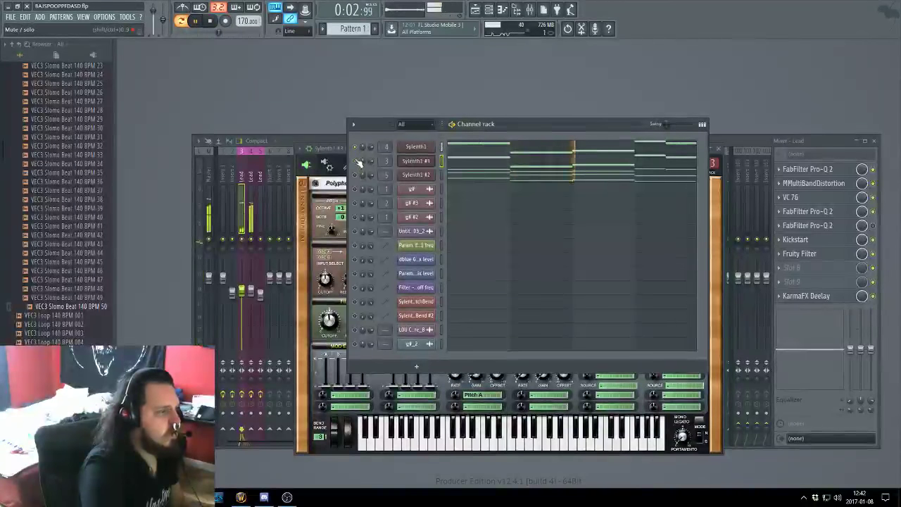
Switch playback to the full song around bar 53 and unmute all channels in the channel rack
{"action": "key", "text": "F5"}
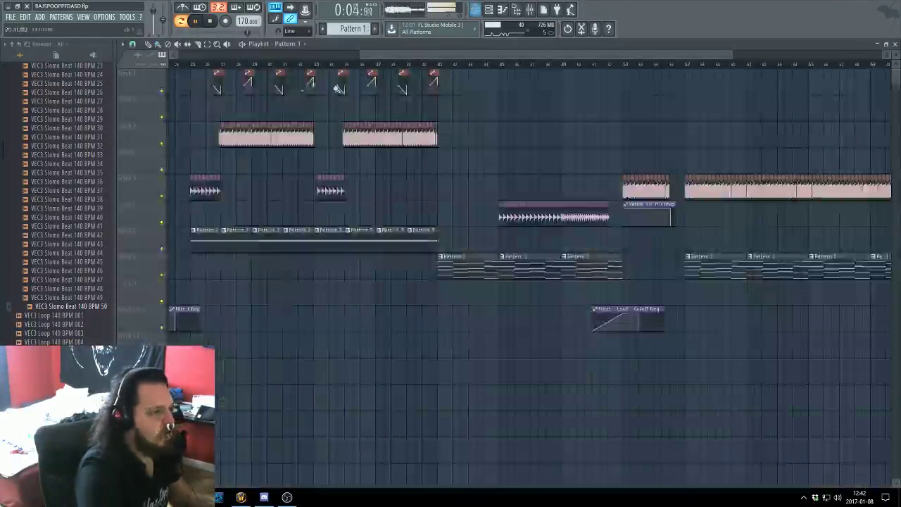
{"action": "scroll", "coordinate": [598, 108], "scroll_direction": "down", "scroll_amount": 2}
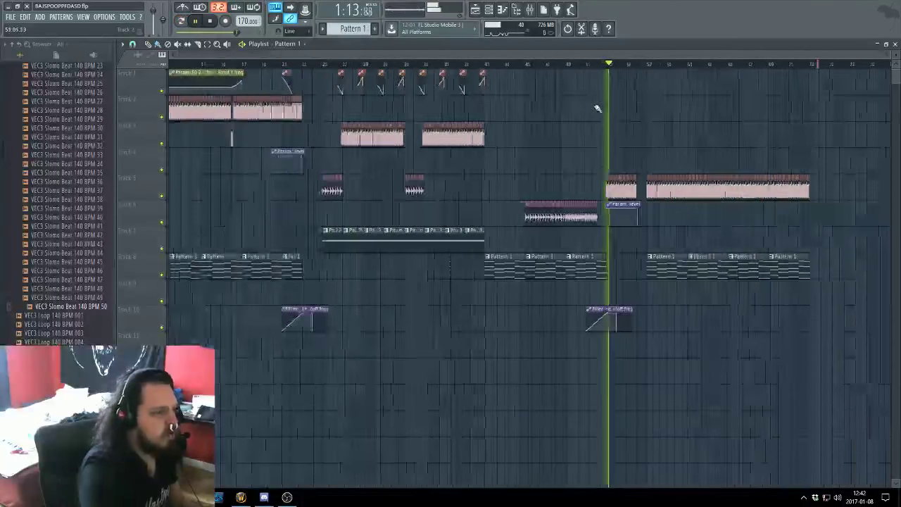
{"action": "scroll", "coordinate": [571, 94], "scroll_direction": "up", "scroll_amount": 3}
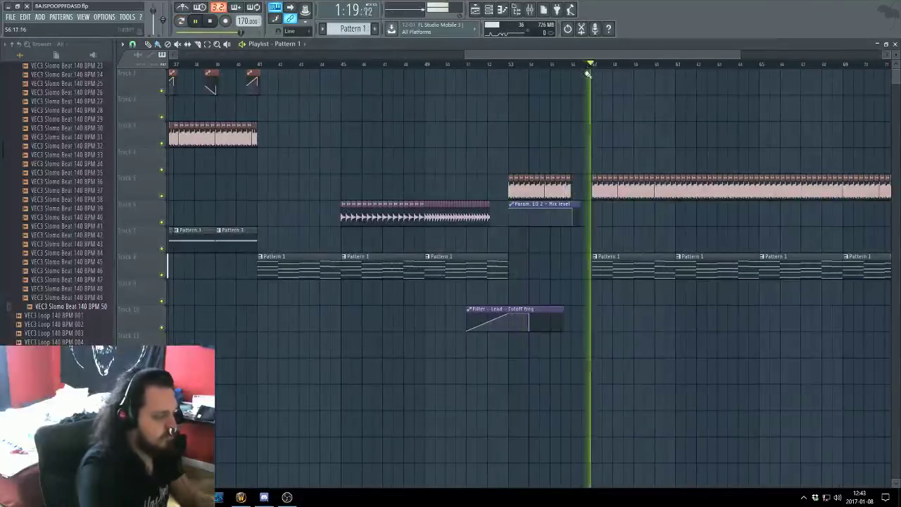
{"action": "key", "text": "F5"}
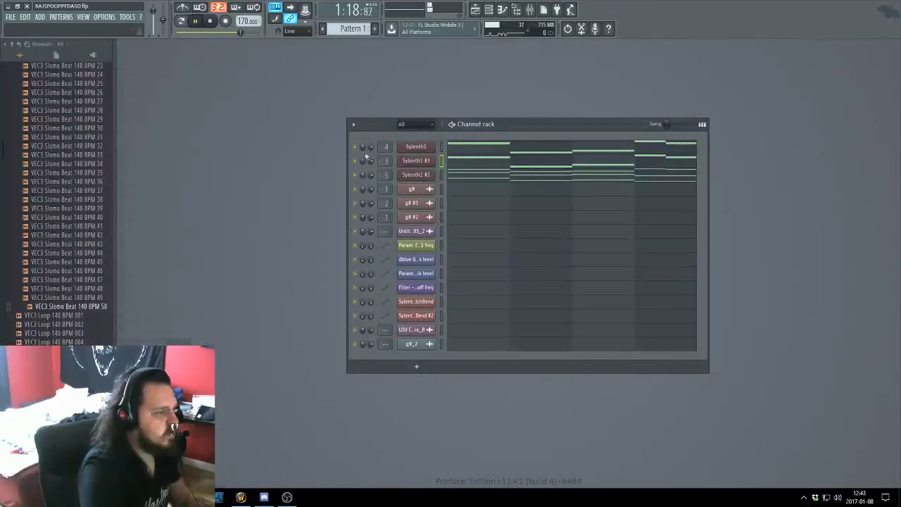
{"action": "key", "text": "F5"}
Play the arrangement from about bar 53 and examine the kick and Pattern 1 clips through the section starting at bar 57
{"action": "scroll", "coordinate": [519, 136], "scroll_direction": "up", "scroll_amount": 4}
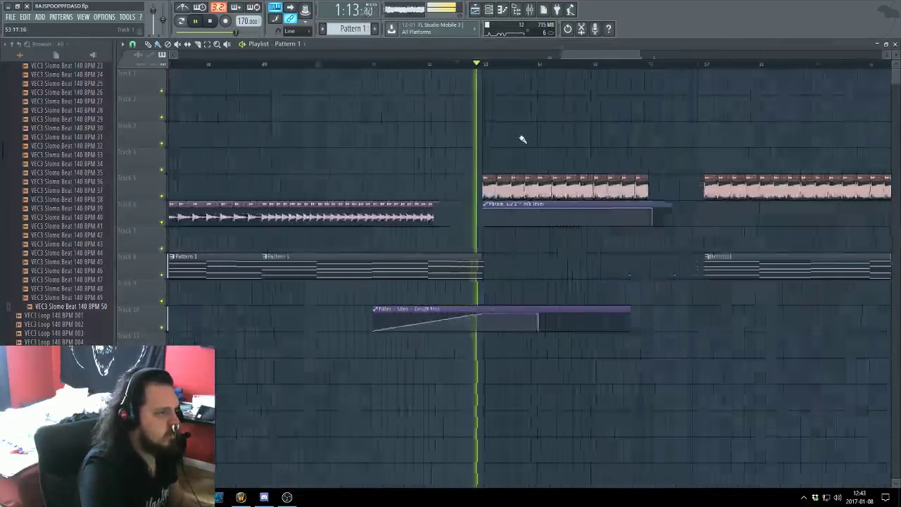
{"action": "scroll", "coordinate": [578, 237], "scroll_direction": "down", "scroll_amount": 4}
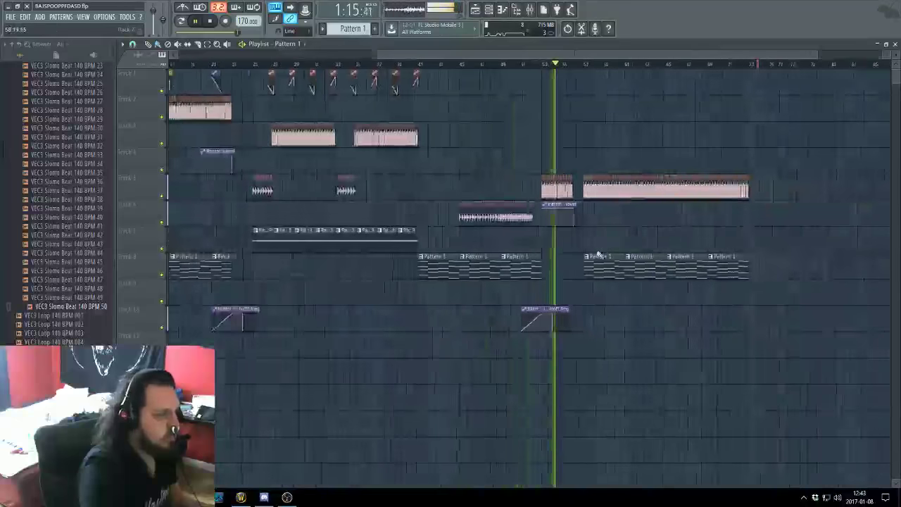
{"action": "scroll", "coordinate": [596, 254], "scroll_direction": "up", "scroll_amount": 5}
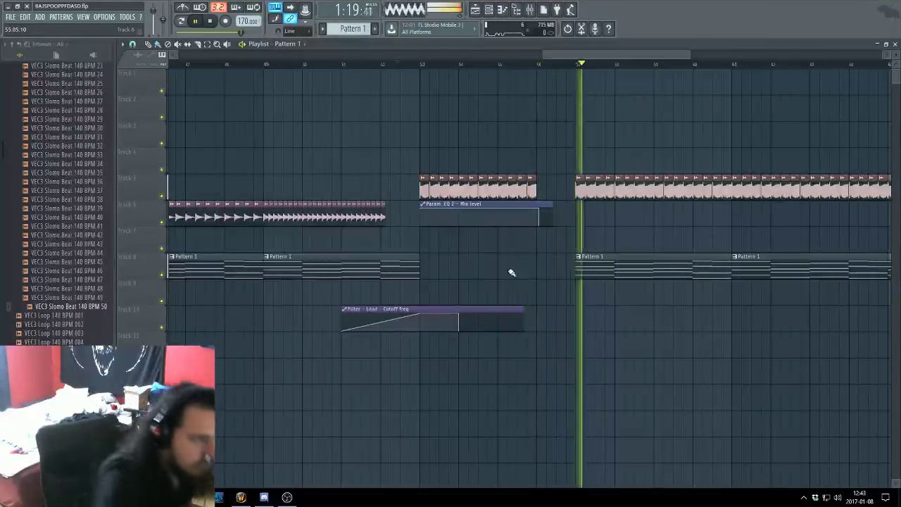
{"action": "scroll", "coordinate": [483, 261], "scroll_direction": "down", "scroll_amount": 3}
{"action": "scroll", "coordinate": [594, 247], "scroll_direction": "up", "scroll_amount": 4}
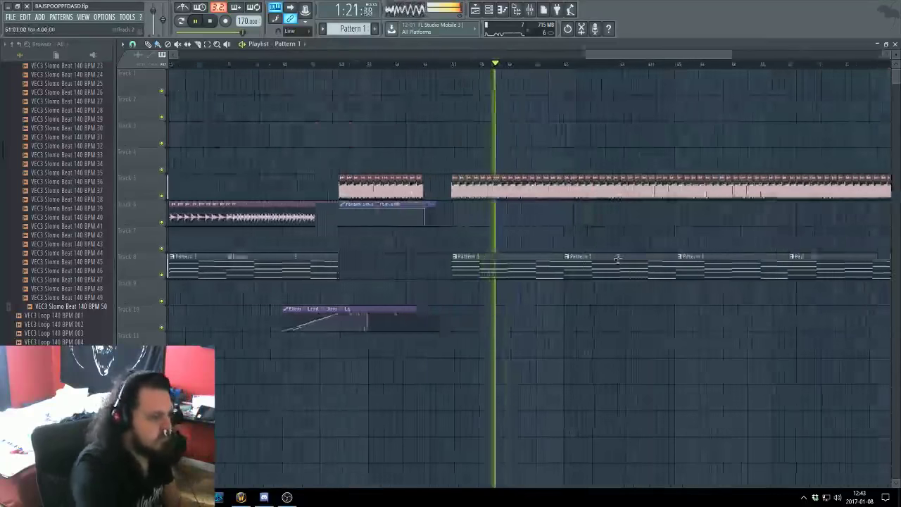
{"action": "scroll", "coordinate": [616, 258], "scroll_direction": "up", "scroll_amount": 4}
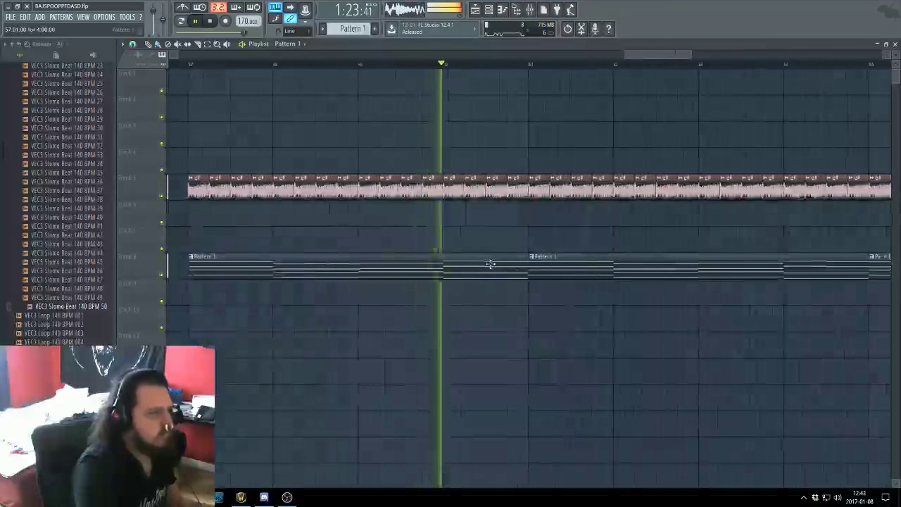
{"action": "scroll", "coordinate": [480, 266], "scroll_direction": "up", "scroll_amount": 3}
{"action": "scroll", "coordinate": [401, 232], "scroll_direction": "down", "scroll_amount": 6}
{"action": "scroll", "coordinate": [423, 204], "scroll_direction": "up", "scroll_amount": 3}
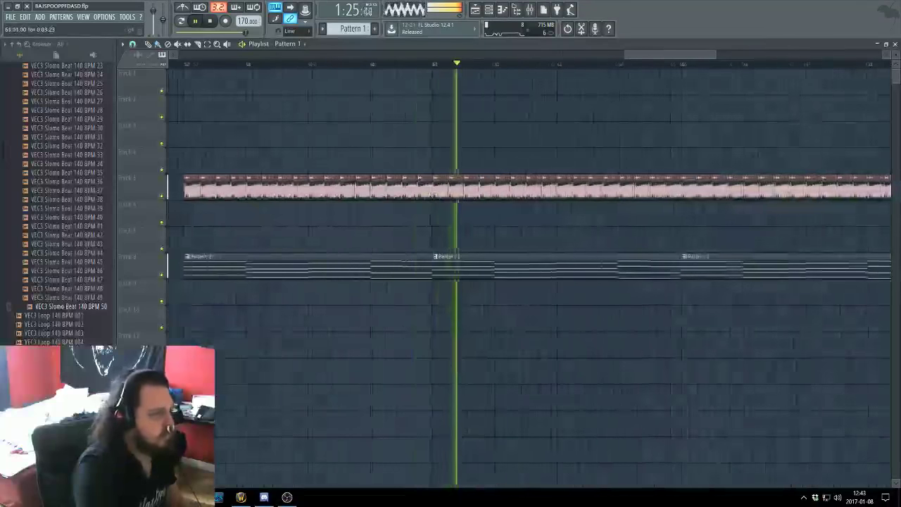
Load iZotope Ozone 5 Imager into effect slot 3 of the kick's mixer track, Insert 1, to check its stereo image
{"action": "double_click", "coordinate": [433, 193]}
{"action": "key", "text": "F9"}
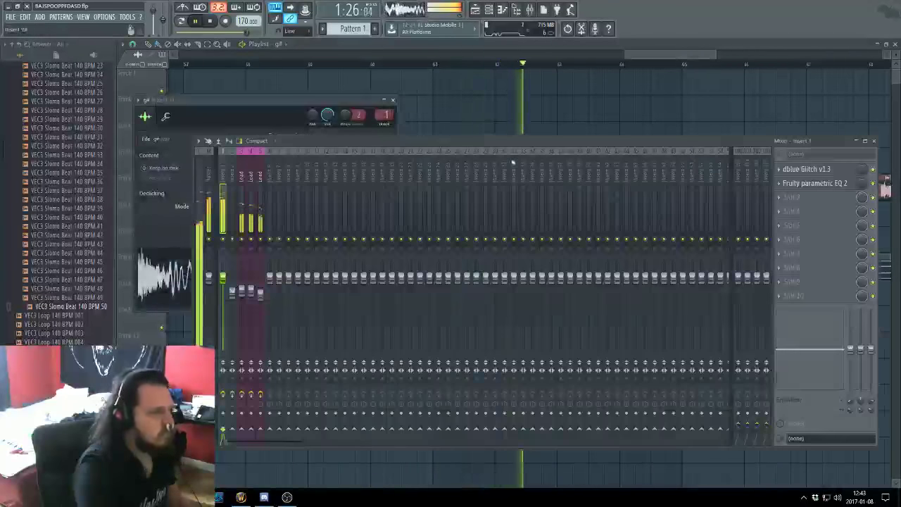
{"action": "left_click", "coordinate": [790, 200]}
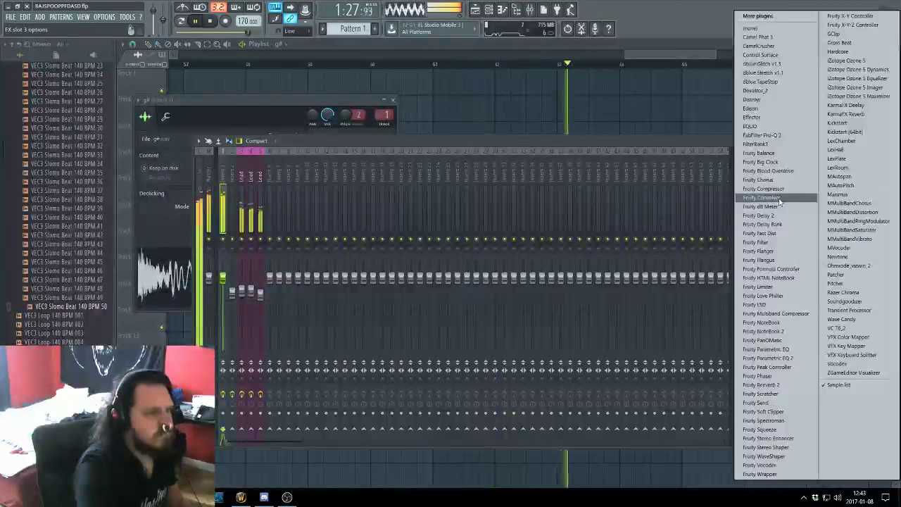
{"action": "left_click", "coordinate": [863, 87]}
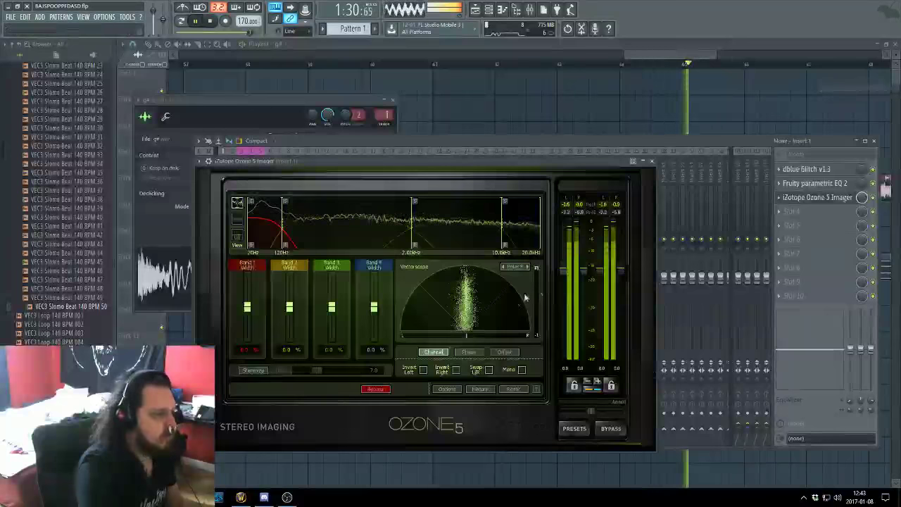
Close the Ozone 5 Imager and remove it from effect slot 3 of Insert 1
{"action": "left_click", "coordinate": [652, 161]}
{"action": "left_click", "coordinate": [779, 197]}
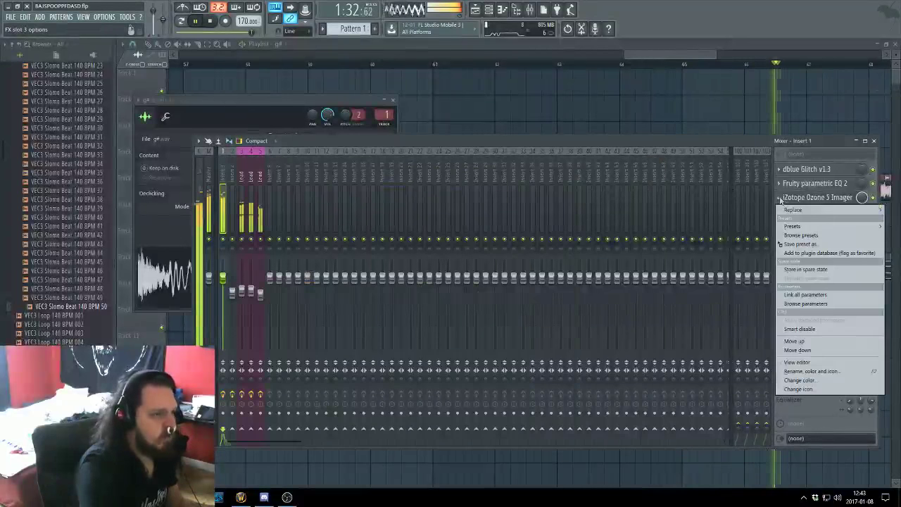
{"action": "mouse_move", "coordinate": [788, 209]}
{"action": "left_click", "coordinate": [757, 27]}
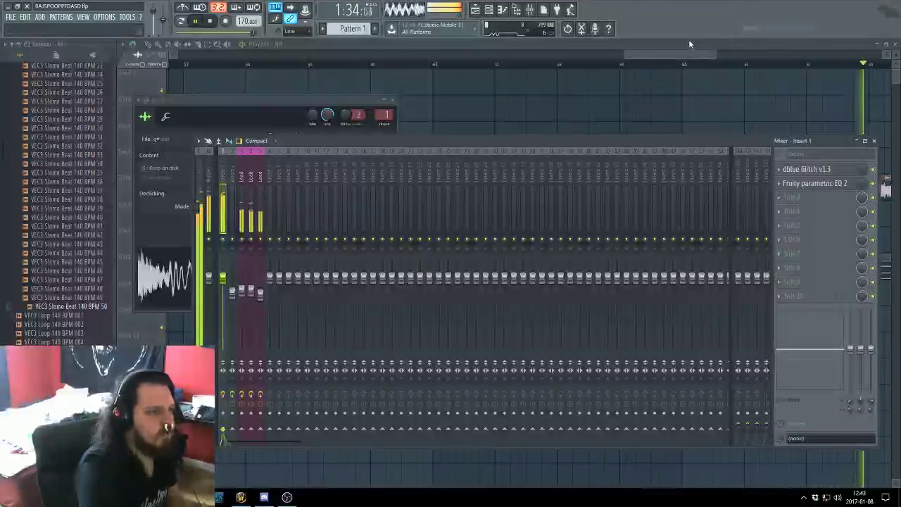
Return to the playlist and review the arrangement's final section, then its opening from about bar 9 and the part from about bar 25
{"action": "left_click", "coordinate": [688, 43]}
{"action": "scroll", "coordinate": [587, 169], "scroll_direction": "down", "scroll_amount": 5}
{"action": "scroll", "coordinate": [767, 288], "scroll_direction": "up", "scroll_amount": 4}
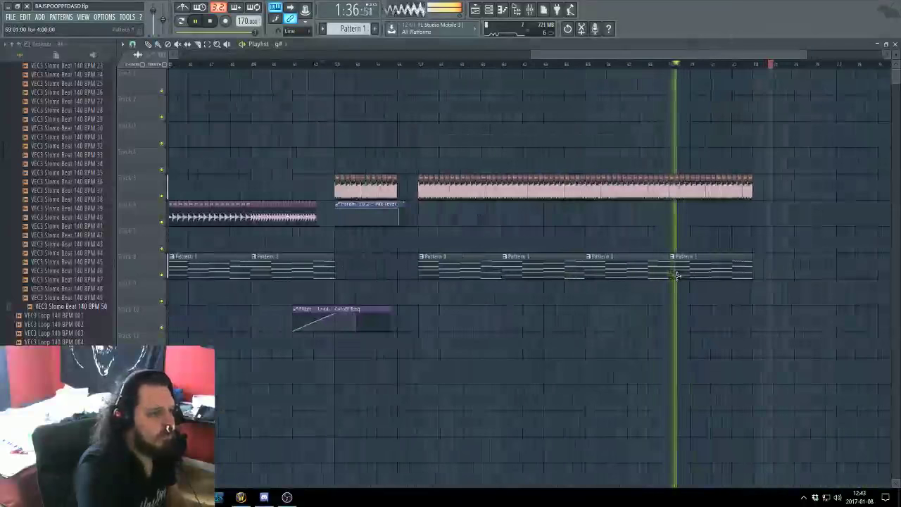
{"action": "scroll", "coordinate": [670, 274], "scroll_direction": "down", "scroll_amount": 5}
{"action": "key", "text": "space"}
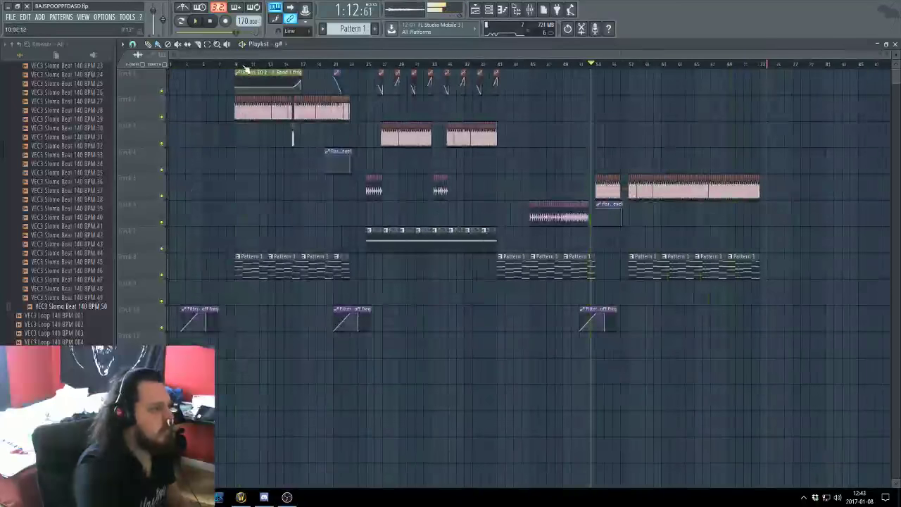
{"action": "scroll", "coordinate": [274, 70], "scroll_direction": "up", "scroll_amount": 3}
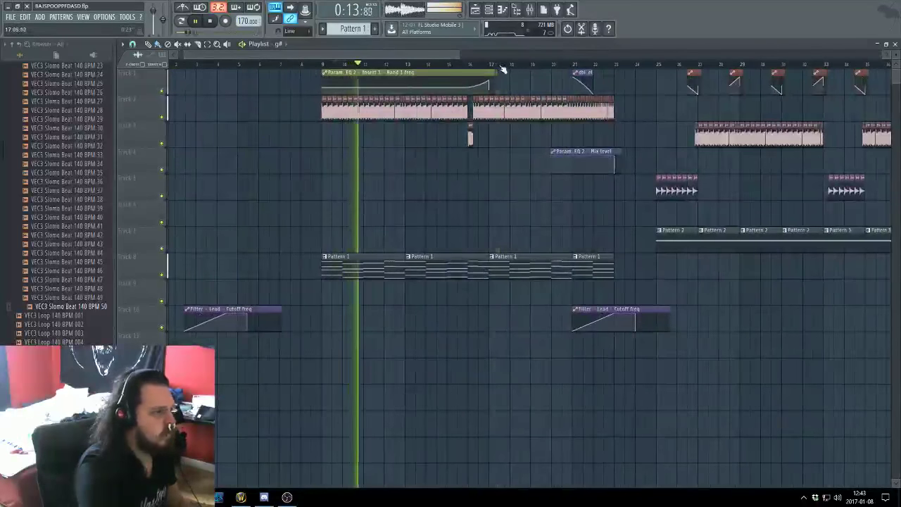
{"action": "scroll", "coordinate": [481, 225], "scroll_direction": "up", "scroll_amount": 2}
{"action": "scroll", "coordinate": [573, 214], "scroll_direction": "down", "scroll_amount": 4}
{"action": "scroll", "coordinate": [568, 213], "scroll_direction": "up", "scroll_amount": 3}
{"action": "left_click", "coordinate": [322, 64]}
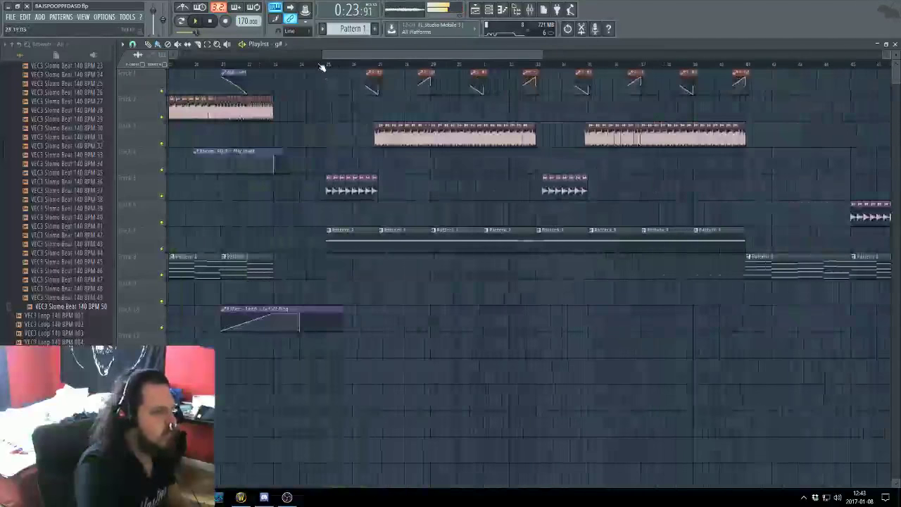
In Pattern 2, copy the Sylenth1 note into the Sylenth1 #3 channel and raise it one octave
{"action": "scroll", "coordinate": [352, 230], "scroll_direction": "up", "scroll_amount": 2}
{"action": "double_click", "coordinate": [350, 242]}
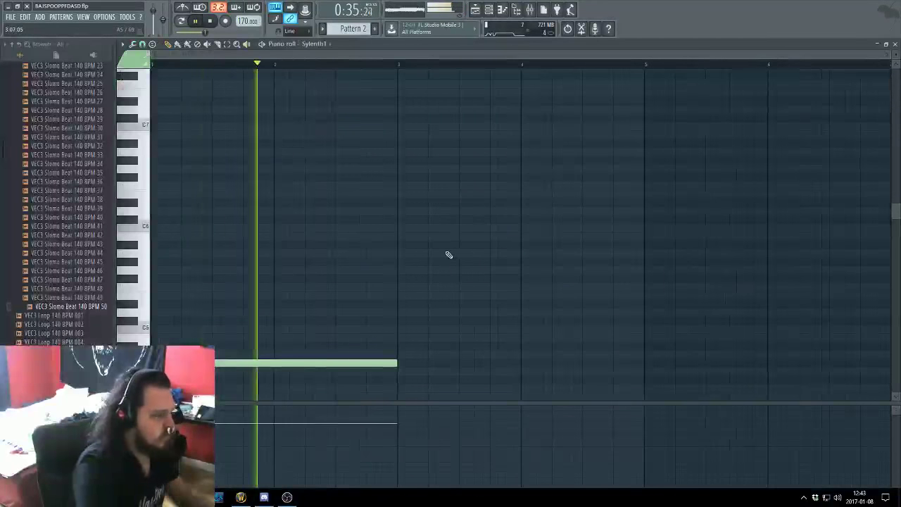
{"action": "key", "text": "F12"}
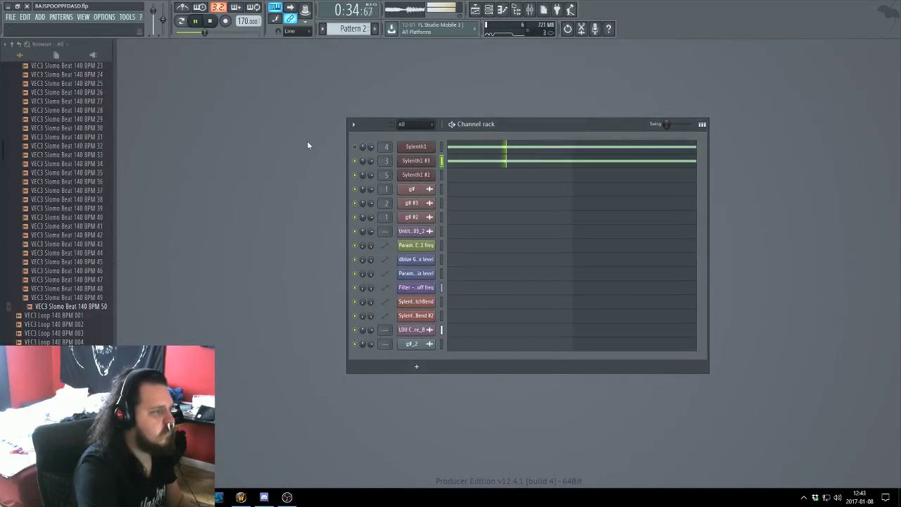
{"action": "right_click", "coordinate": [418, 166]}
{"action": "left_click", "coordinate": [449, 162]}
{"action": "key", "text": "space"}
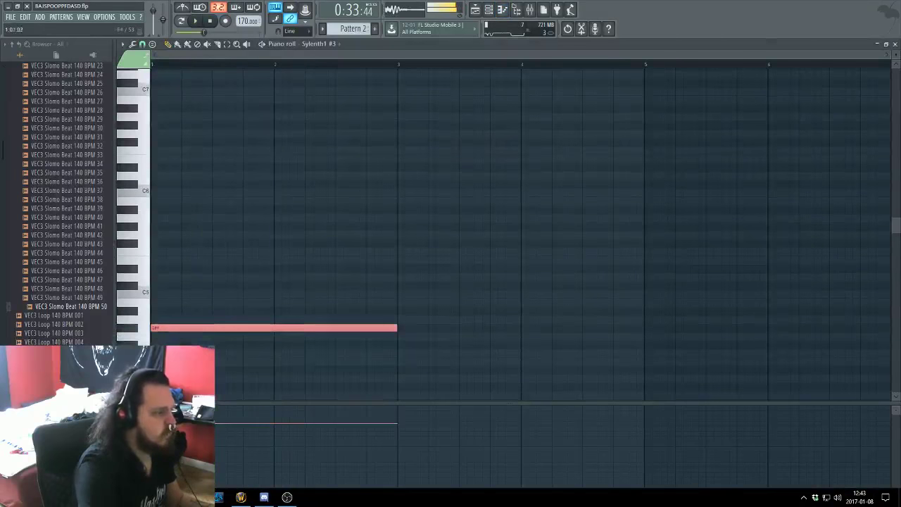
{"action": "left_click_drag", "start_coordinate": [161, 328], "coordinate": [111, 219]}
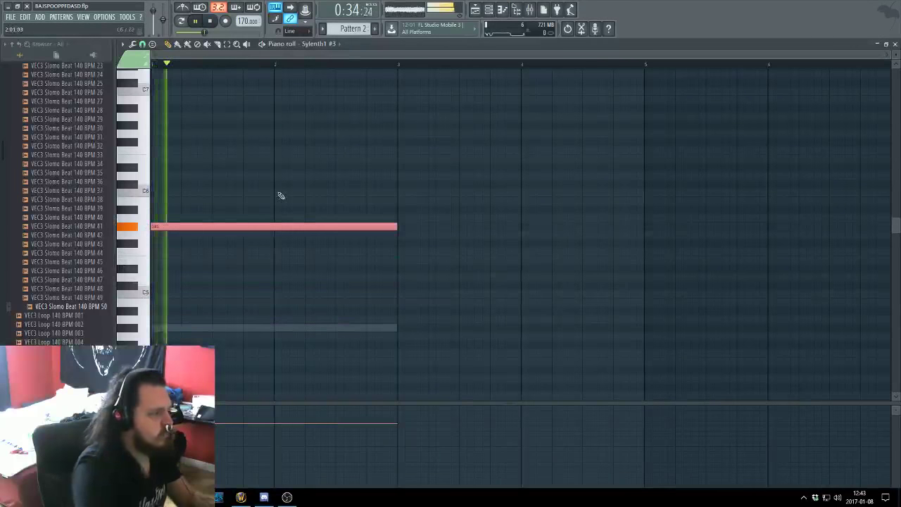
In Pattern 3, copy the Sylenth1 note into the Sylenth1 #3 channel, shifted by one octave
{"action": "key", "text": "F5"}
{"action": "scroll", "coordinate": [392, 295], "scroll_direction": "down", "scroll_amount": 3}
{"action": "scroll", "coordinate": [528, 263], "scroll_direction": "up", "scroll_amount": 1}
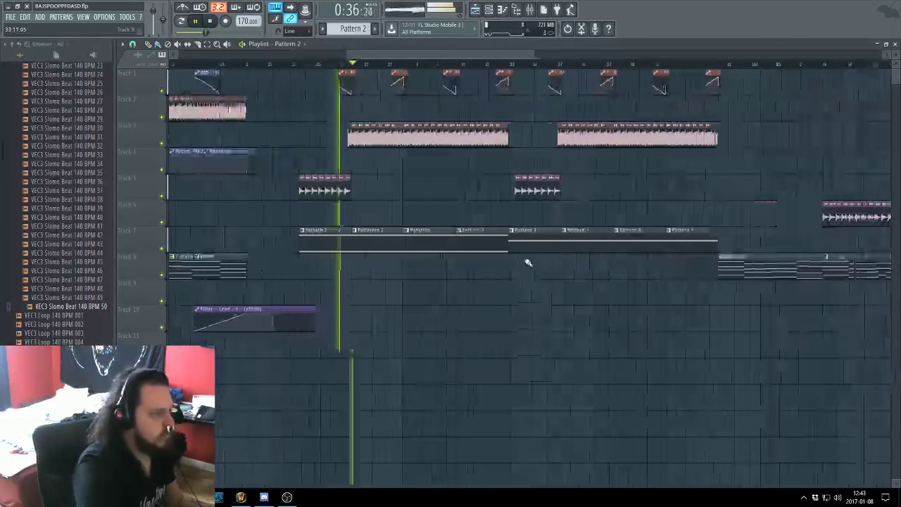
{"action": "double_click", "coordinate": [527, 250]}
{"action": "key", "text": "F6"}
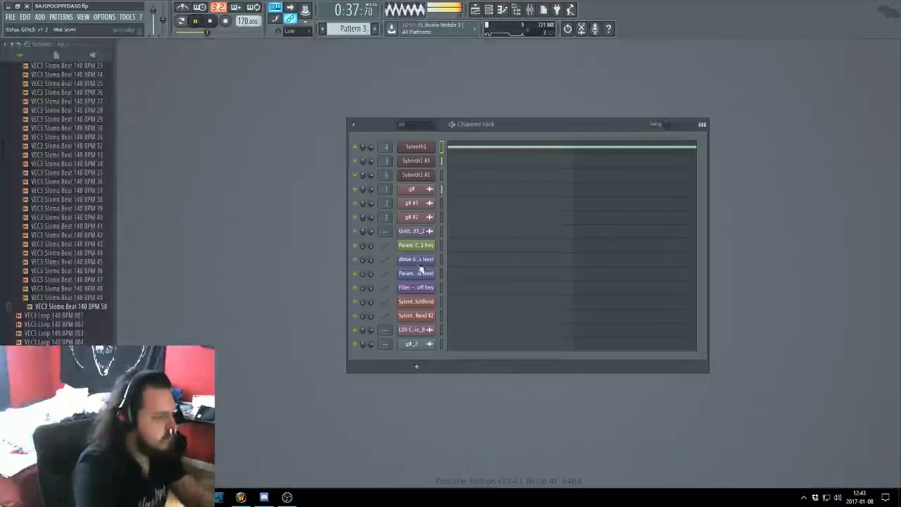
{"action": "right_click", "coordinate": [428, 157]}
{"action": "left_click", "coordinate": [450, 163]}
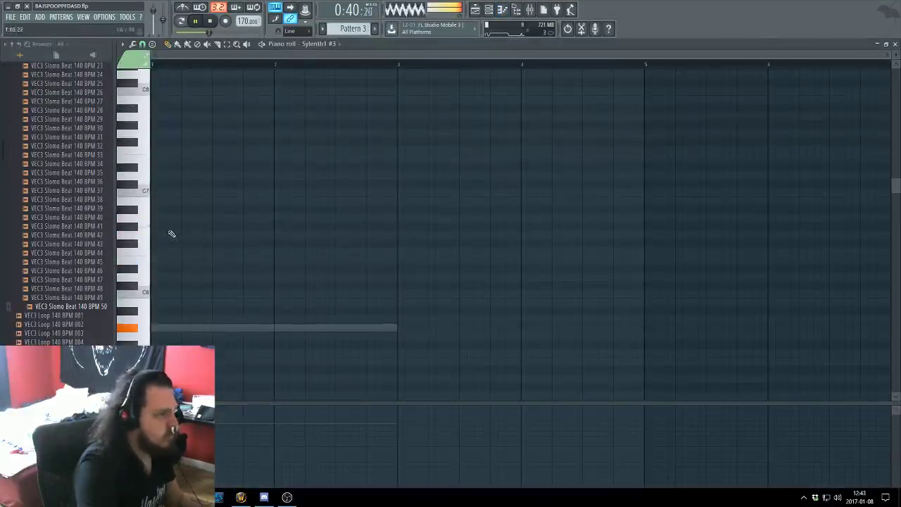
{"action": "key", "text": "F5"}
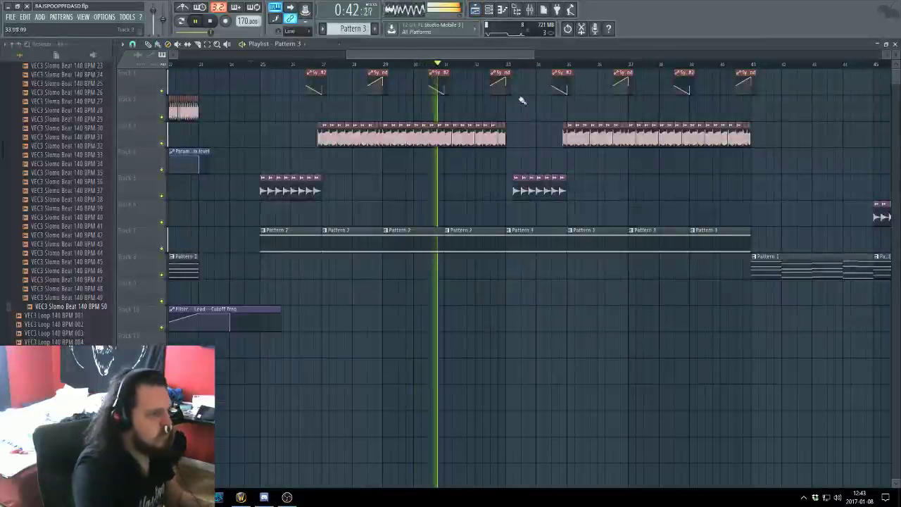
Link the pitch bend wheel of Sylenth1 #3 to the internal controller "Sylenth1 - PitchBend"
{"action": "key", "text": "F6"}
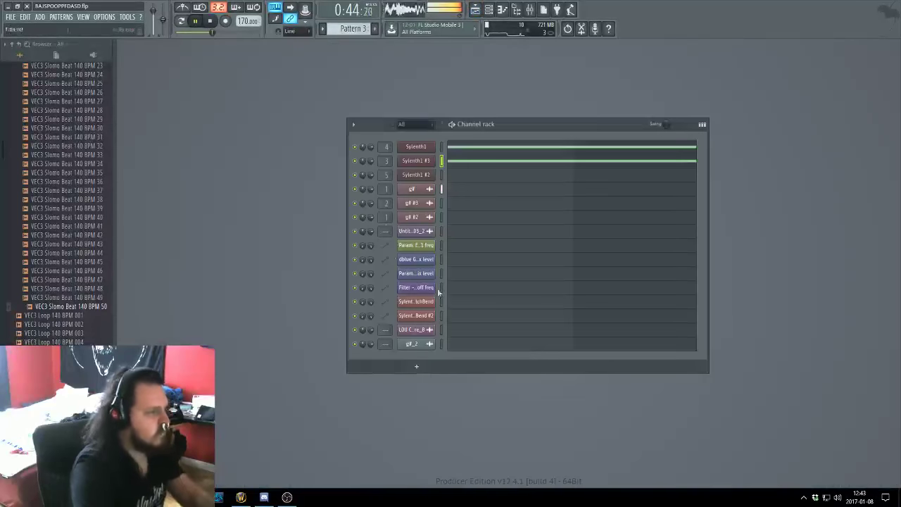
{"action": "left_click", "coordinate": [416, 161]}
{"action": "key", "text": "F6"}
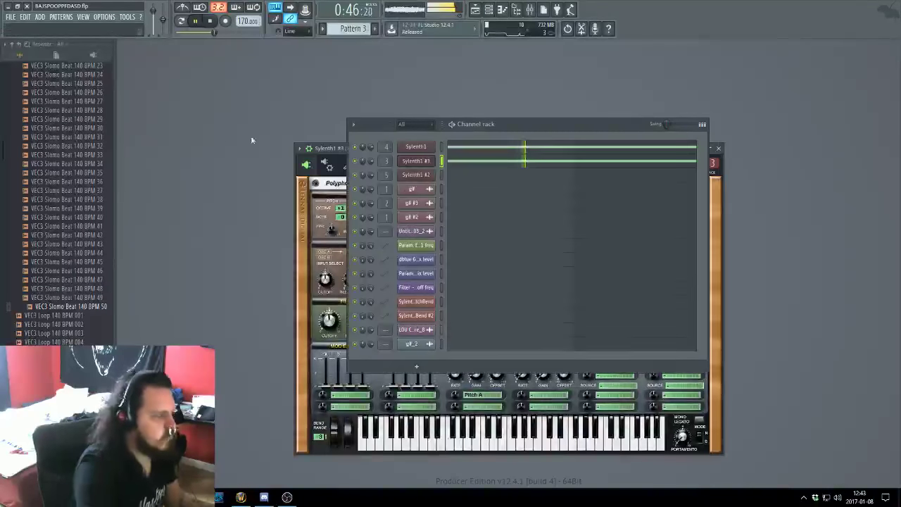
{"action": "left_click", "coordinate": [335, 434]}
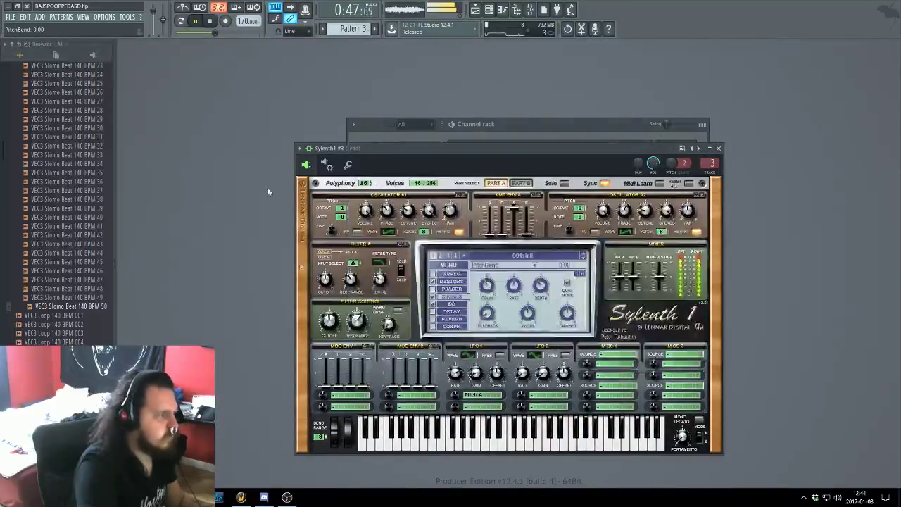
{"action": "left_click", "coordinate": [127, 17]}
{"action": "mouse_move", "coordinate": [204, 115]}
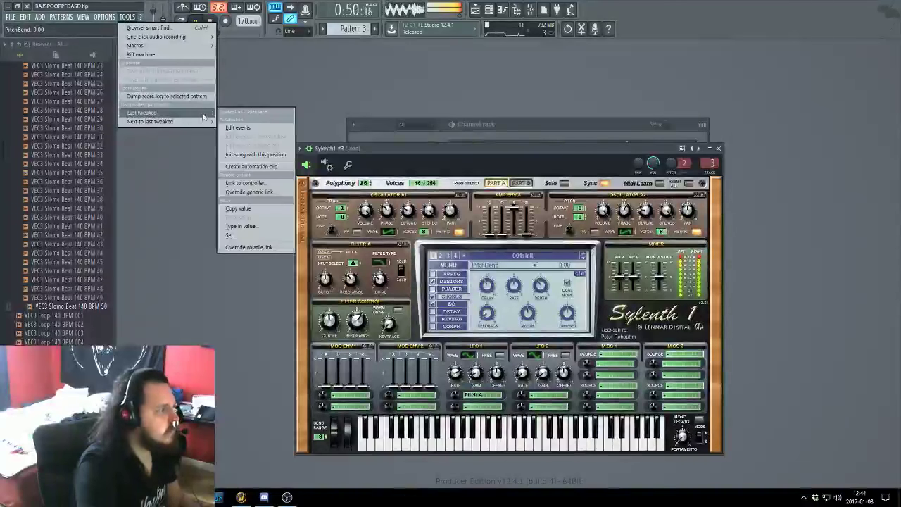
{"action": "left_click", "coordinate": [252, 184]}
{"action": "left_click", "coordinate": [447, 244]}
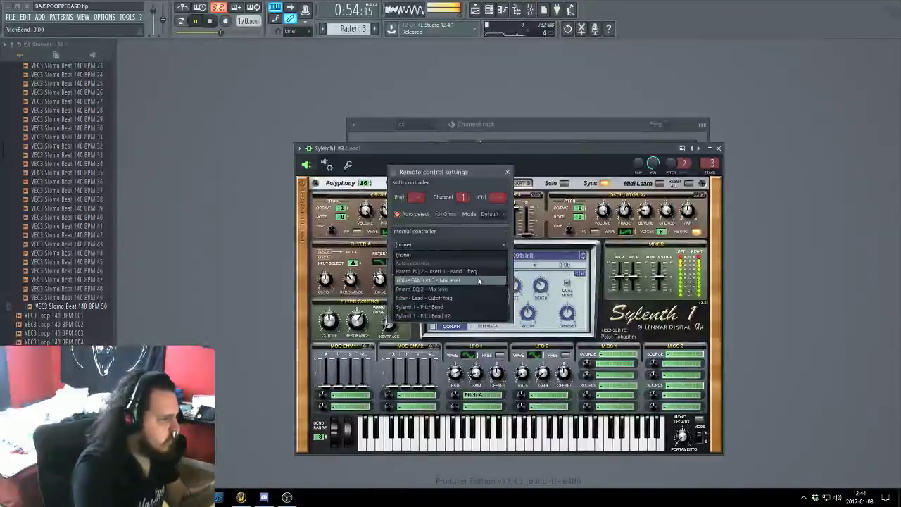
{"action": "left_click", "coordinate": [456, 307]}
{"action": "left_click", "coordinate": [493, 313]}
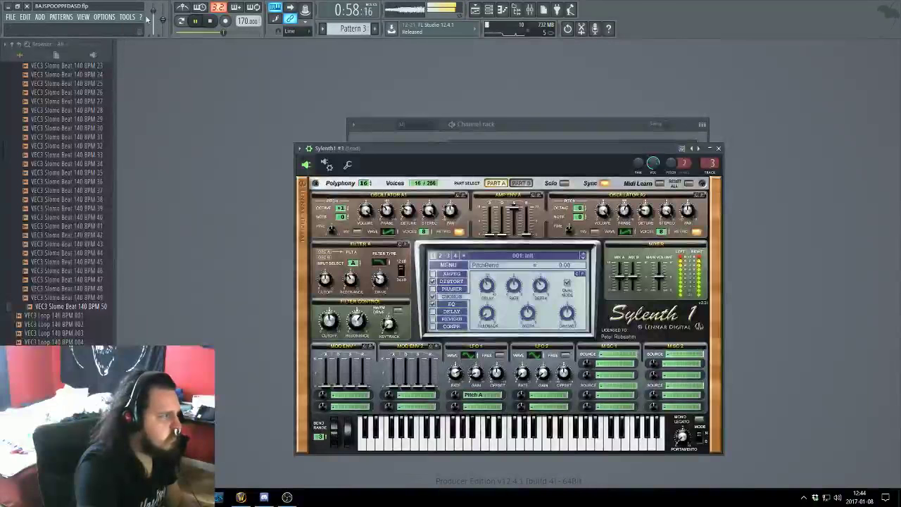
Add a new link from Sylenth1 #3's pitch bend to the internal controller "Sylenth1 - PitchBend #2"
{"action": "left_click", "coordinate": [127, 16]}
{"action": "mouse_move", "coordinate": [173, 115]}
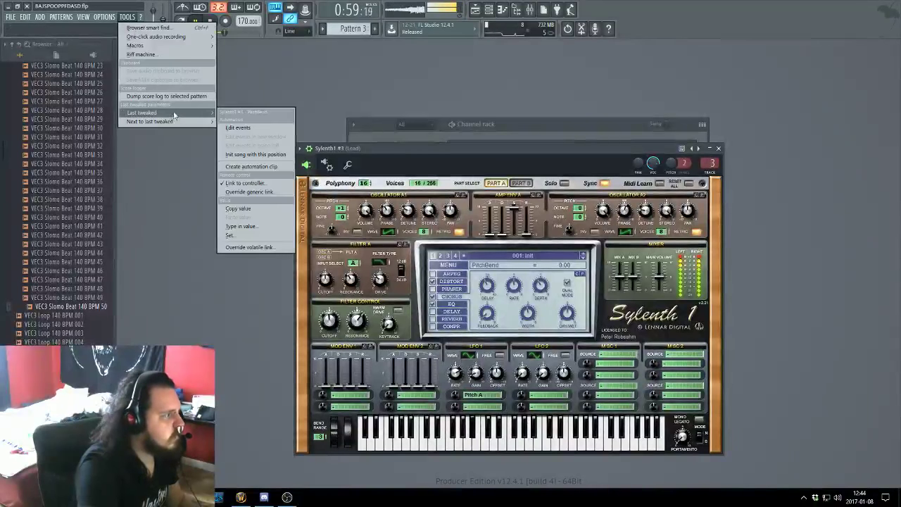
{"action": "left_click", "coordinate": [245, 182]}
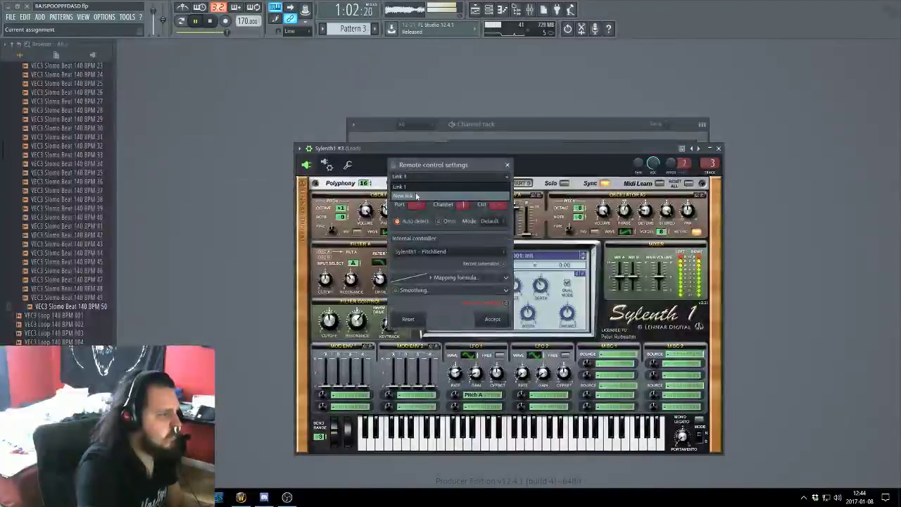
{"action": "left_click", "coordinate": [428, 253]}
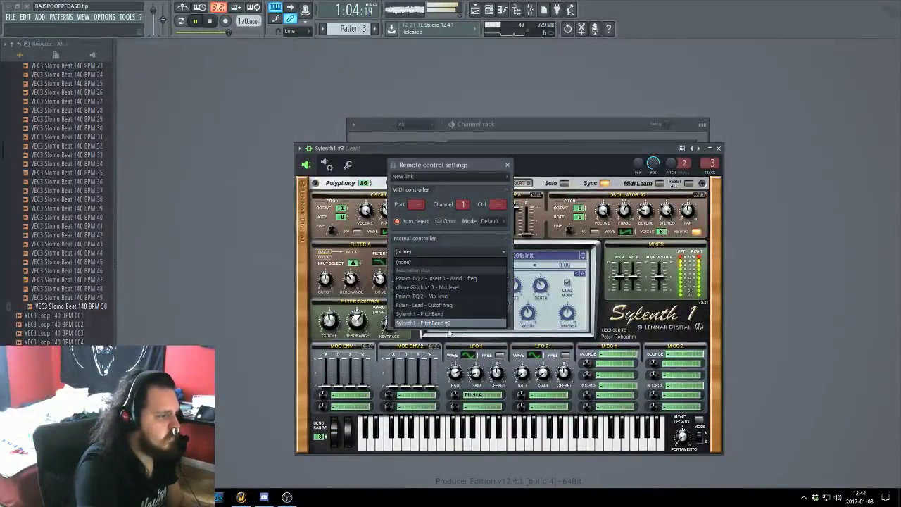
{"action": "left_click", "coordinate": [436, 322]}
{"action": "left_click", "coordinate": [495, 319]}
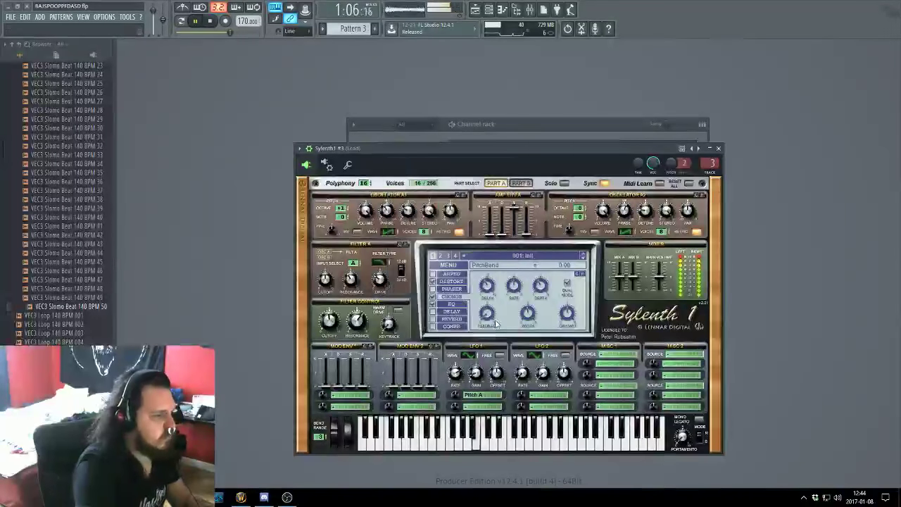
Play the arrangement from about bar 25 and examine how the pitch-bent Pattern 2 and Pattern 3 leads run to about bar 37
{"action": "key", "text": "F5"}
{"action": "scroll", "coordinate": [237, 249], "scroll_direction": "up", "scroll_amount": 4}
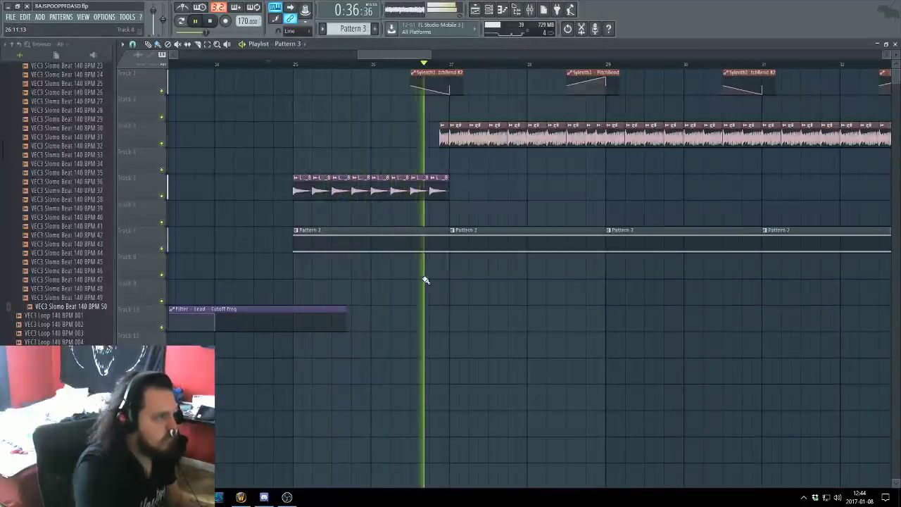
{"action": "scroll", "coordinate": [407, 281], "scroll_direction": "down", "scroll_amount": 5}
{"action": "scroll", "coordinate": [407, 282], "scroll_direction": "up", "scroll_amount": 5}
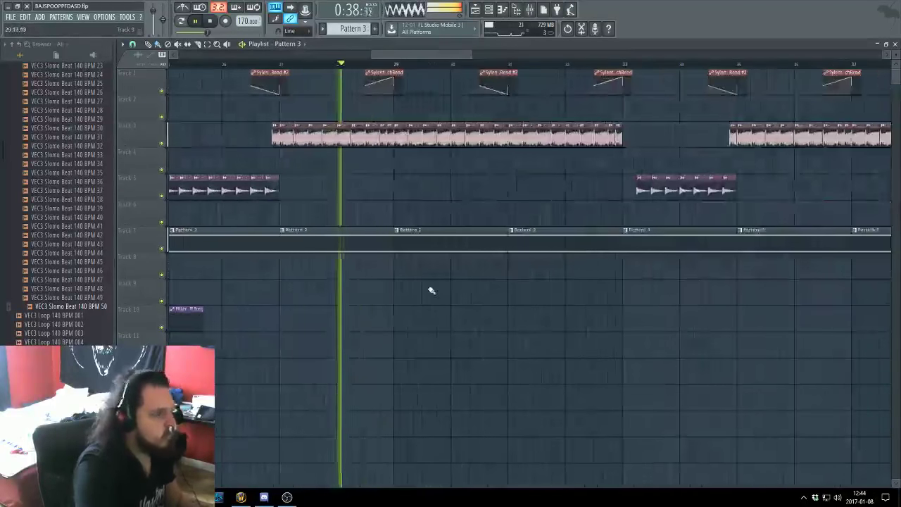
{"action": "scroll", "coordinate": [404, 282], "scroll_direction": "down", "scroll_amount": 5}
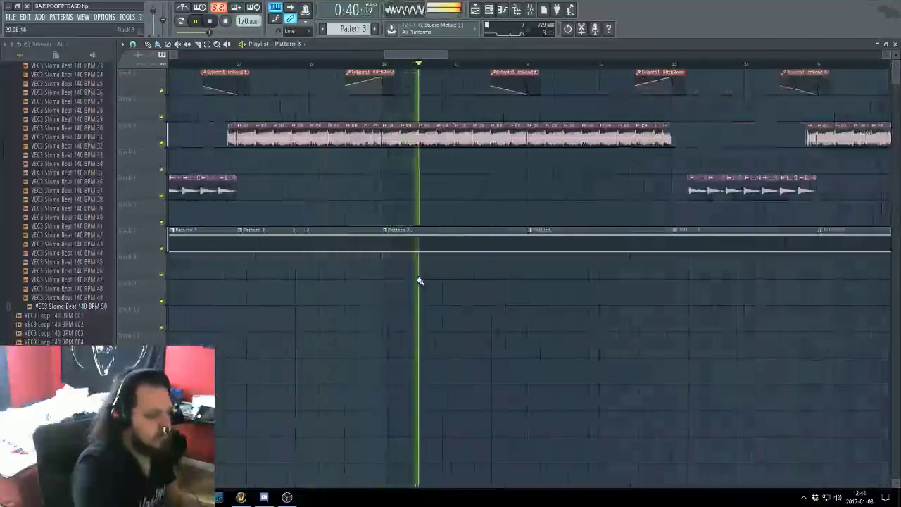
{"action": "scroll", "coordinate": [426, 271], "scroll_direction": "up", "scroll_amount": 3}
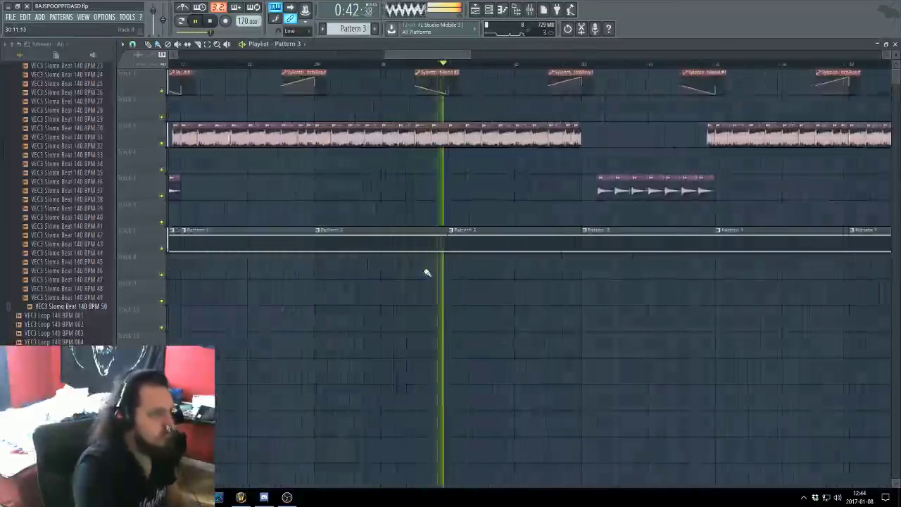
{"action": "scroll", "coordinate": [502, 277], "scroll_direction": "down", "scroll_amount": 3}
{"action": "scroll", "coordinate": [503, 281], "scroll_direction": "up", "scroll_amount": 4}
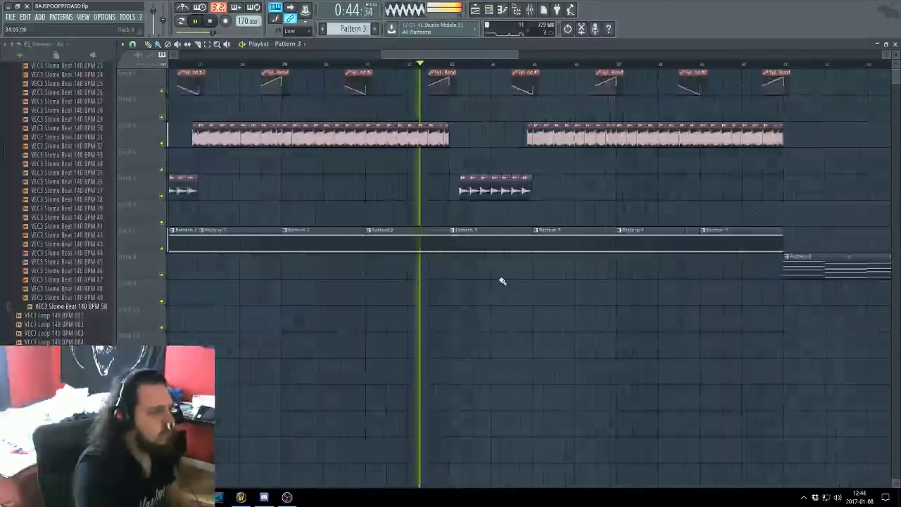
{"action": "scroll", "coordinate": [447, 276], "scroll_direction": "down", "scroll_amount": 3}
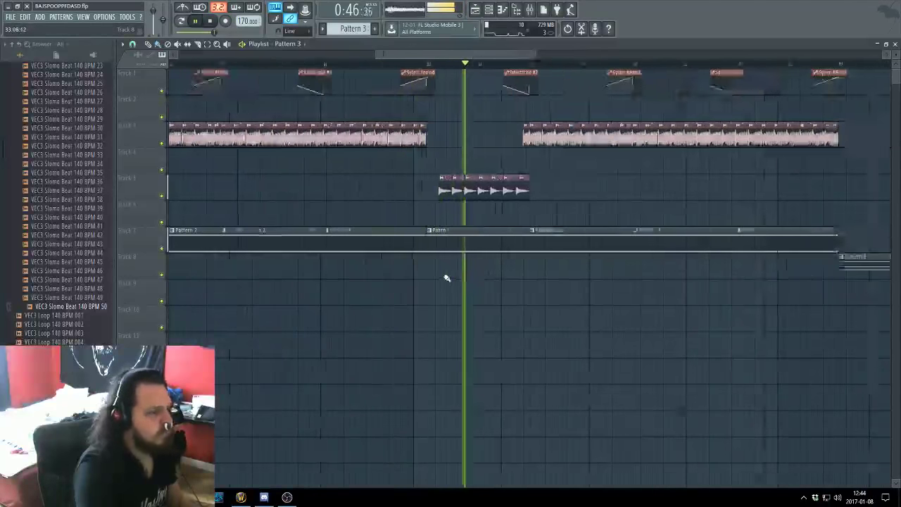
{"action": "scroll", "coordinate": [508, 275], "scroll_direction": "up", "scroll_amount": 2}
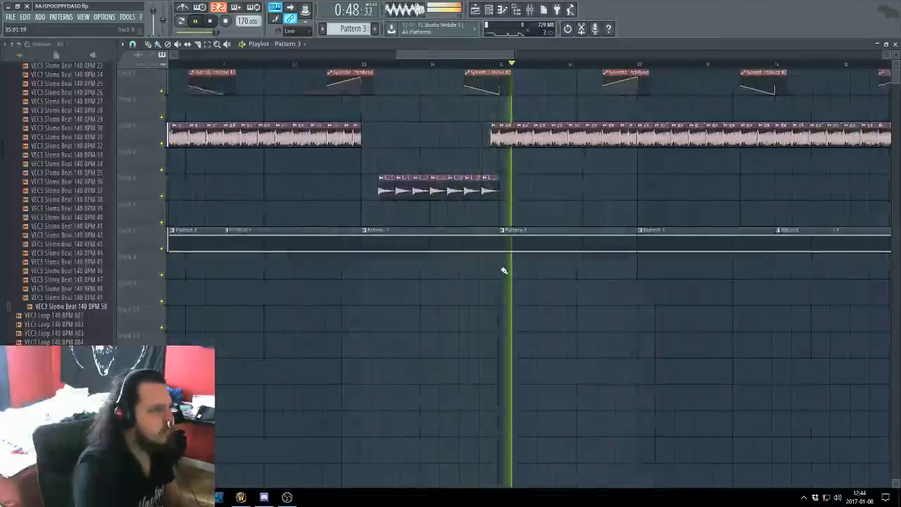
{"action": "scroll", "coordinate": [503, 267], "scroll_direction": "down", "scroll_amount": 3}
{"action": "scroll", "coordinate": [531, 263], "scroll_direction": "up", "scroll_amount": 3}
{"action": "scroll", "coordinate": [514, 262], "scroll_direction": "down", "scroll_amount": 3}
{"action": "scroll", "coordinate": [514, 260], "scroll_direction": "down", "scroll_amount": 3}
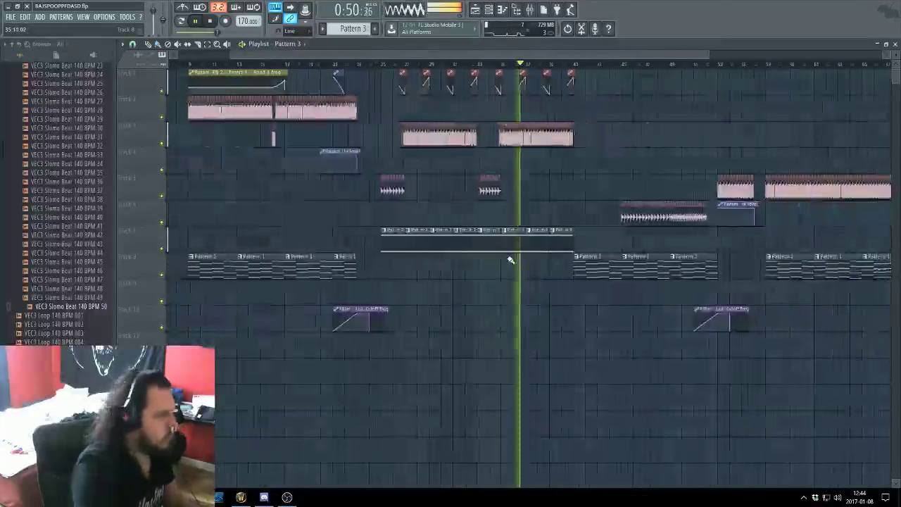
Play the arrangement's opening from about bar 9, then the build-up from about bar 21, in the playlist
{"action": "key", "text": "F5"}
{"action": "key", "text": "F6"}
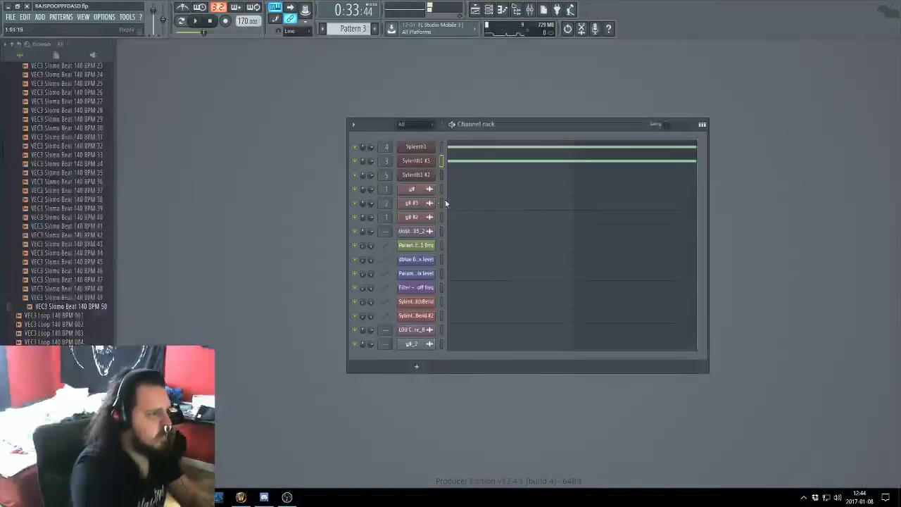
{"action": "key", "text": "F5"}
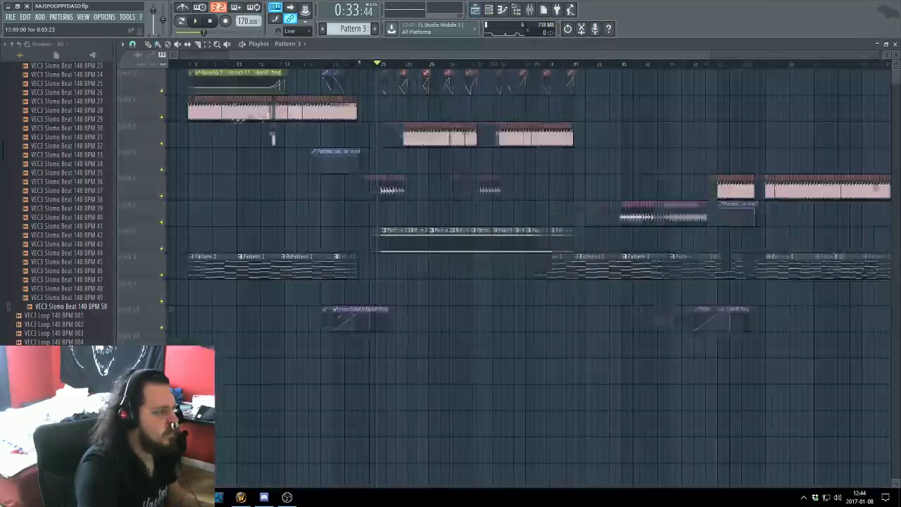
{"action": "left_click", "coordinate": [236, 65]}
{"action": "scroll", "coordinate": [284, 203], "scroll_direction": "up", "scroll_amount": 5}
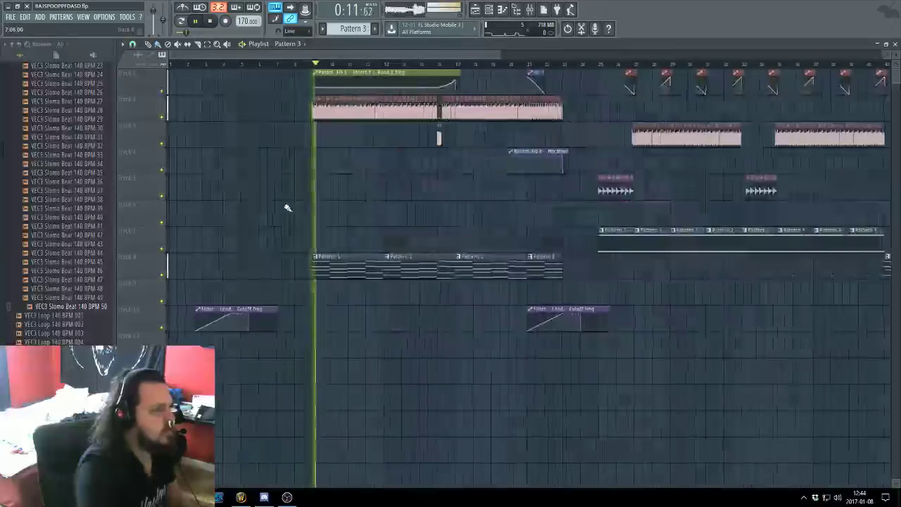
{"action": "scroll", "coordinate": [281, 199], "scroll_direction": "down", "scroll_amount": 5}
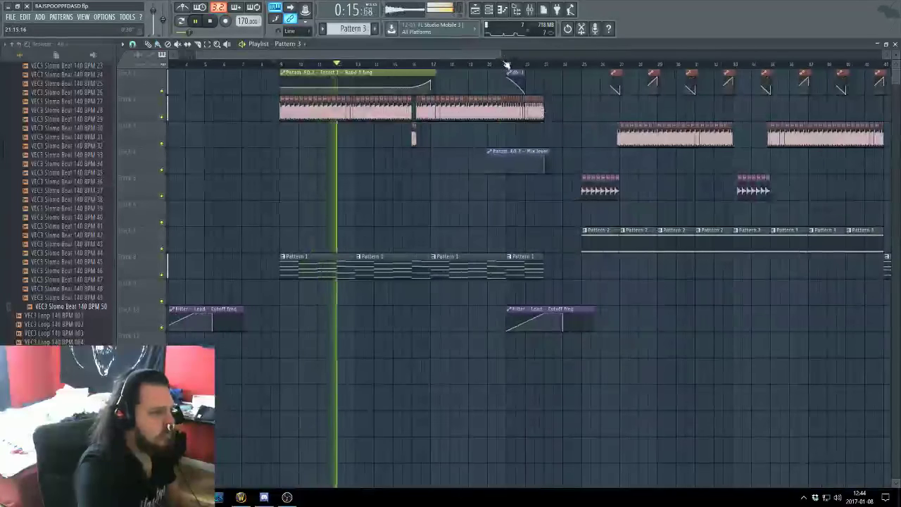
{"action": "left_click", "coordinate": [504, 66]}
{"action": "scroll", "coordinate": [549, 199], "scroll_direction": "up", "scroll_amount": 3}
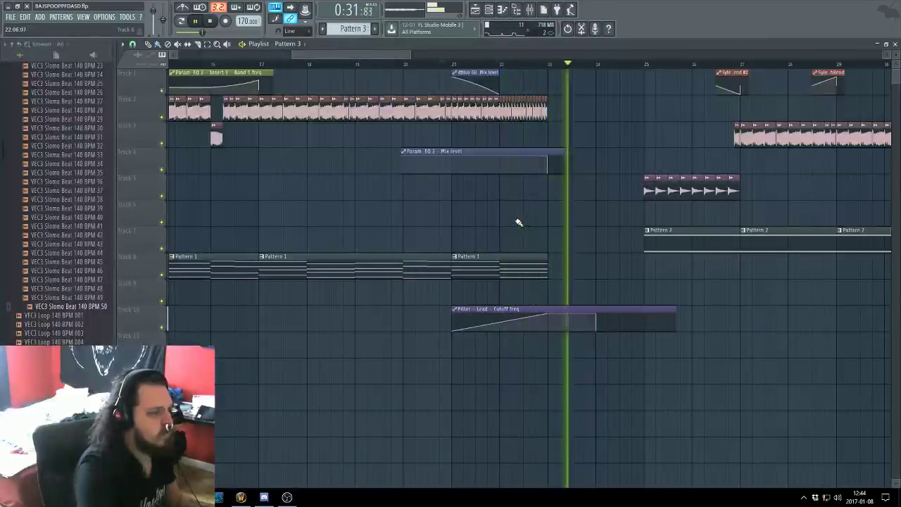
Replay the opening from about bar 9 and examine the effect chains on the three Lead mixer tracks
{"action": "scroll", "coordinate": [517, 221], "scroll_direction": "down", "scroll_amount": 3}
{"action": "key", "text": "space"}
{"action": "left_click", "coordinate": [297, 65]}
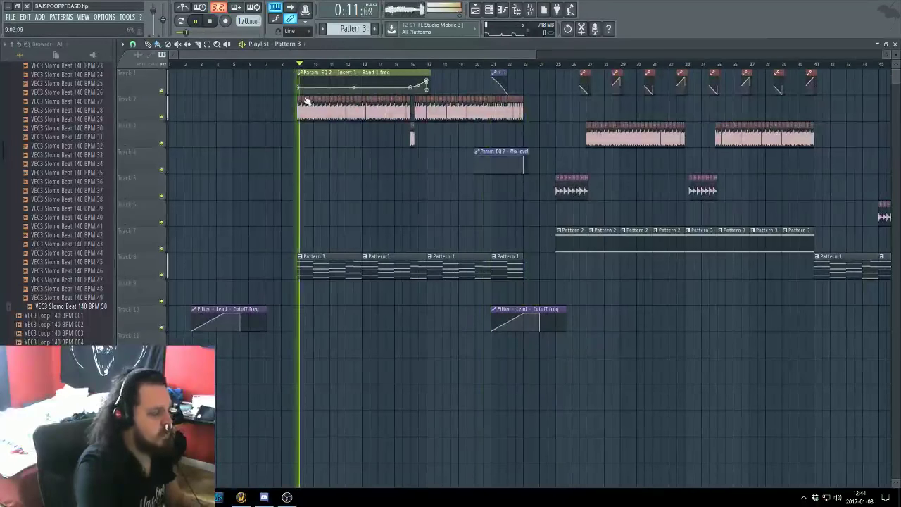
{"action": "key", "text": "F9"}
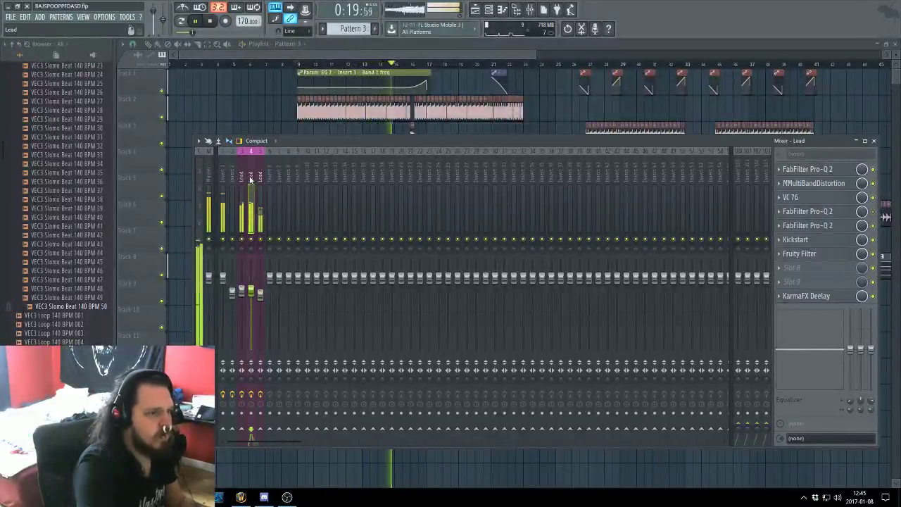
{"action": "left_click", "coordinate": [235, 181]}
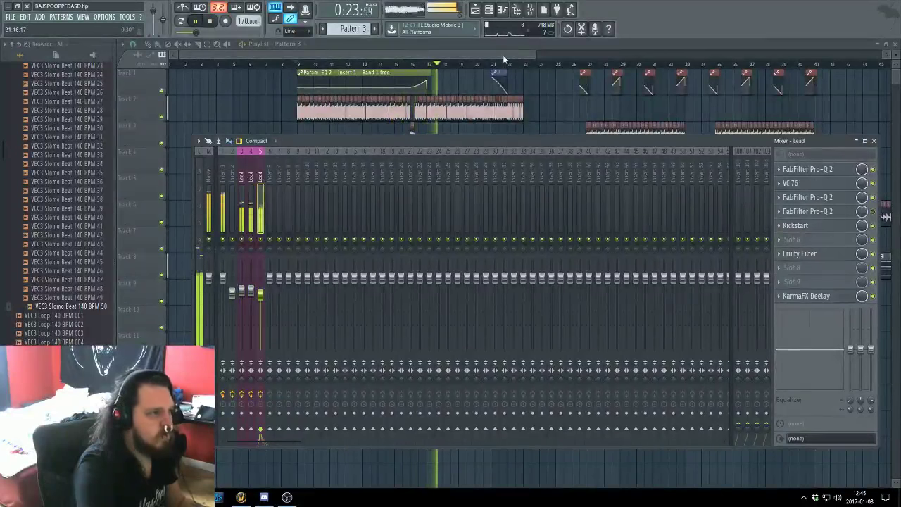
{"action": "left_click", "coordinate": [503, 59]}
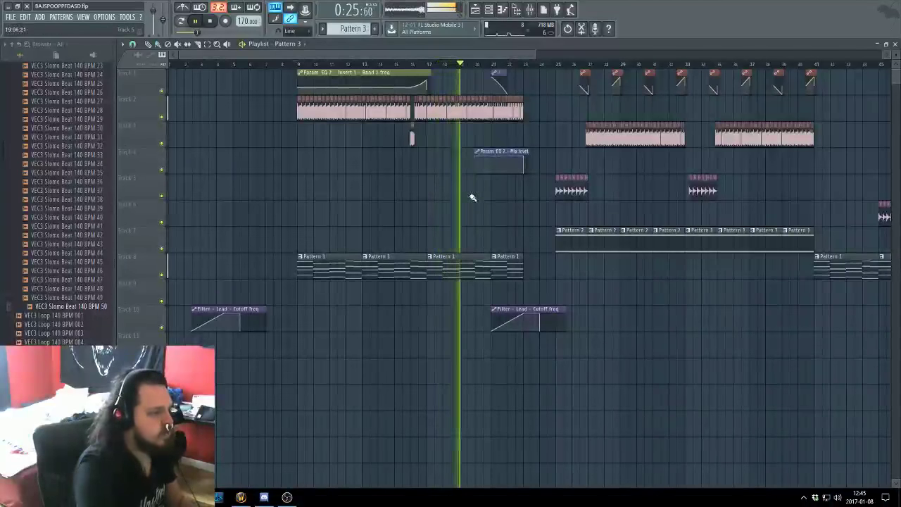
Check the realm queue in World of Warcraft and return to FL Studio
{"action": "left_click", "coordinate": [240, 497]}
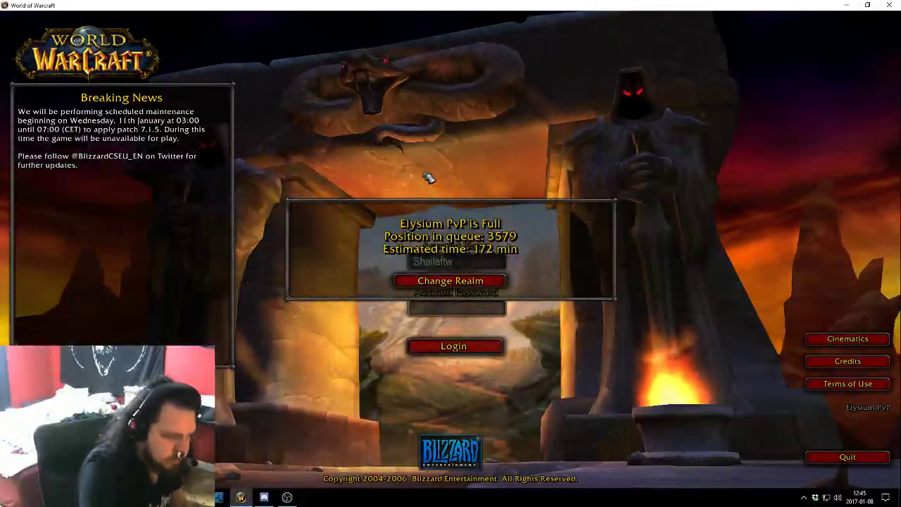
{"action": "key", "text": "alt+Tab"}
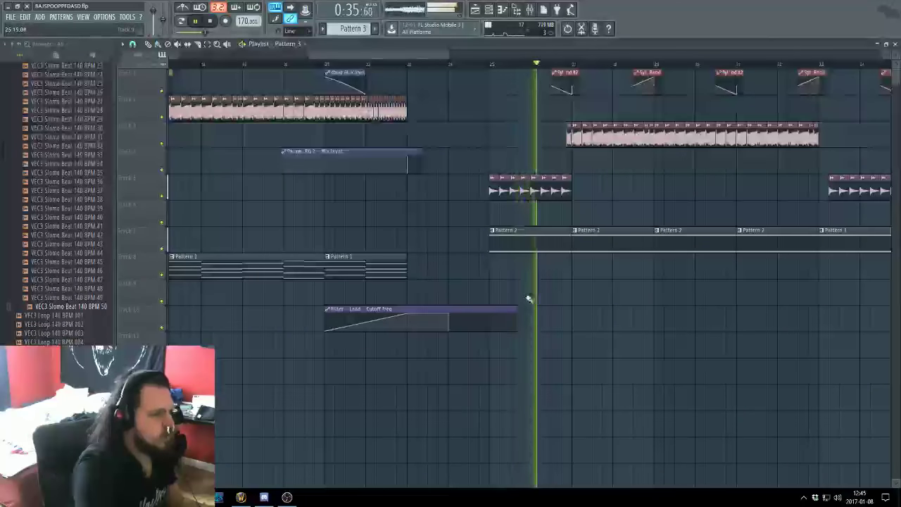
Delete the Track 5 clips at bars 33–34 and extend the g# kicks on Track 3 back to late in bar 33
{"action": "scroll", "coordinate": [527, 298], "scroll_direction": "down", "scroll_amount": 3}
{"action": "scroll", "coordinate": [570, 303], "scroll_direction": "up", "scroll_amount": 3}
{"action": "scroll", "coordinate": [549, 289], "scroll_direction": "down", "scroll_amount": 3}
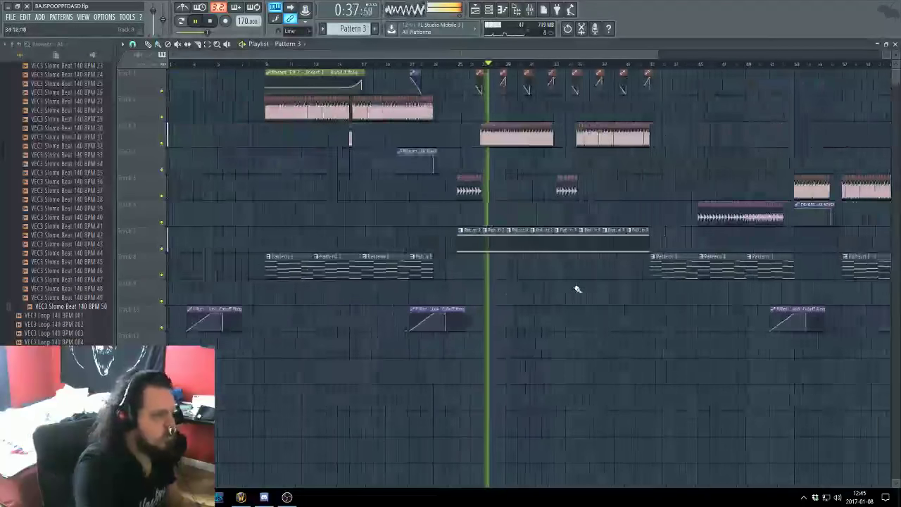
{"action": "scroll", "coordinate": [535, 289], "scroll_direction": "up", "scroll_amount": 3}
{"action": "scroll", "coordinate": [555, 280], "scroll_direction": "up", "scroll_amount": 2}
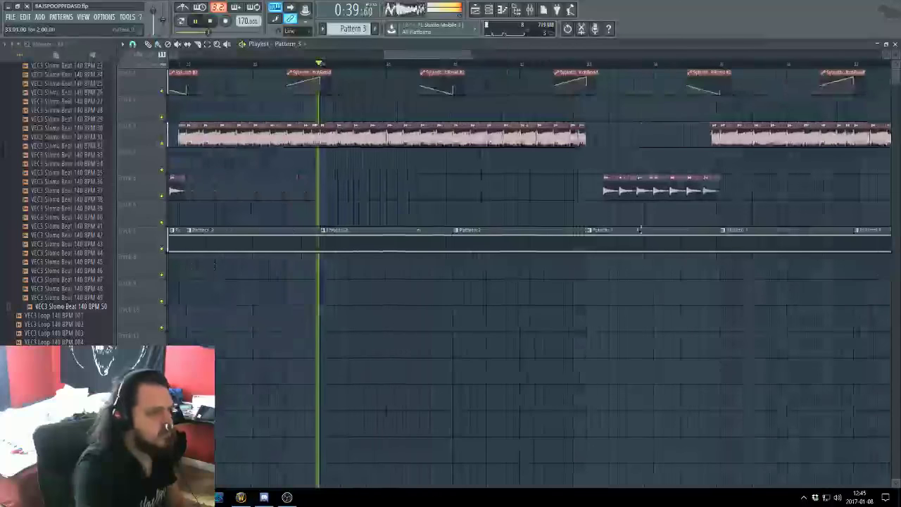
{"action": "right_click", "coordinate": [662, 191]}
{"action": "left_click_drag", "start_coordinate": [759, 145], "coordinate": [781, 136]}
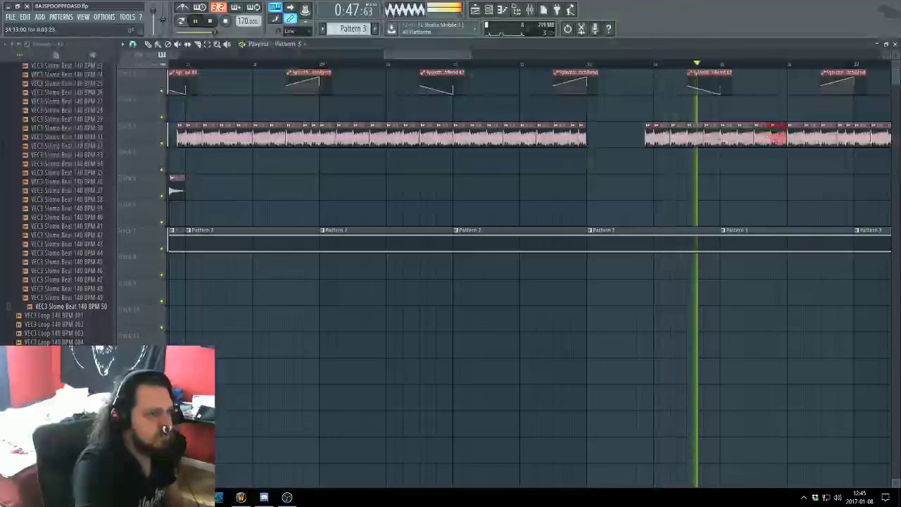
Add off-beat g# kicks on Track 3 after beats two and three of bar 34 and clear that bar's fourth beat
{"action": "scroll", "coordinate": [708, 140], "scroll_direction": "up", "scroll_amount": 3}
{"action": "left_click_drag", "start_coordinate": [711, 134], "coordinate": [633, 147]}
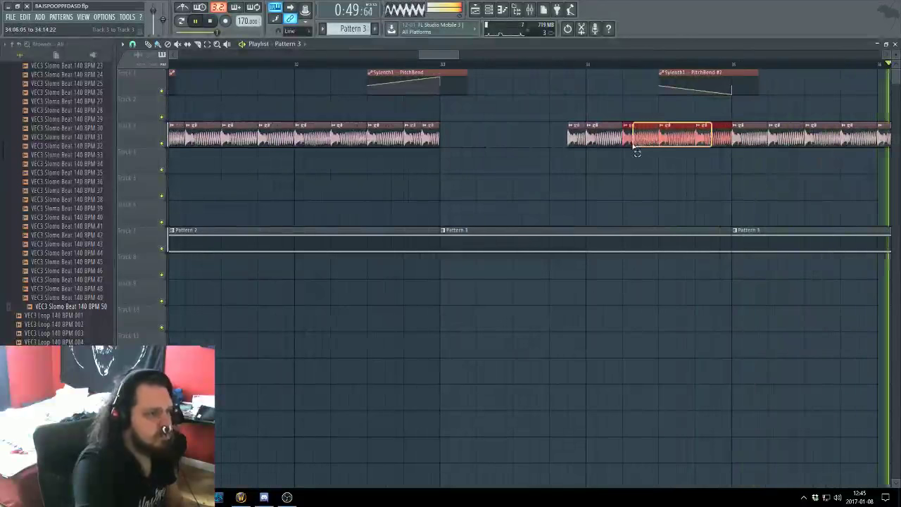
{"action": "left_click_drag", "start_coordinate": [729, 142], "coordinate": [713, 141]}
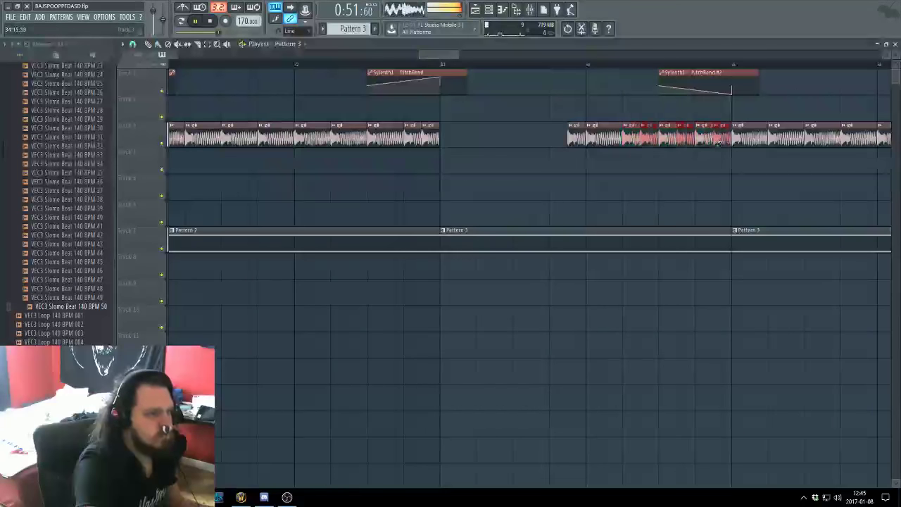
Play back the reworked kicks from late in bar 32, and play on from about bar 41 to review the second half of the arrangement
{"action": "left_click", "coordinate": [395, 65]}
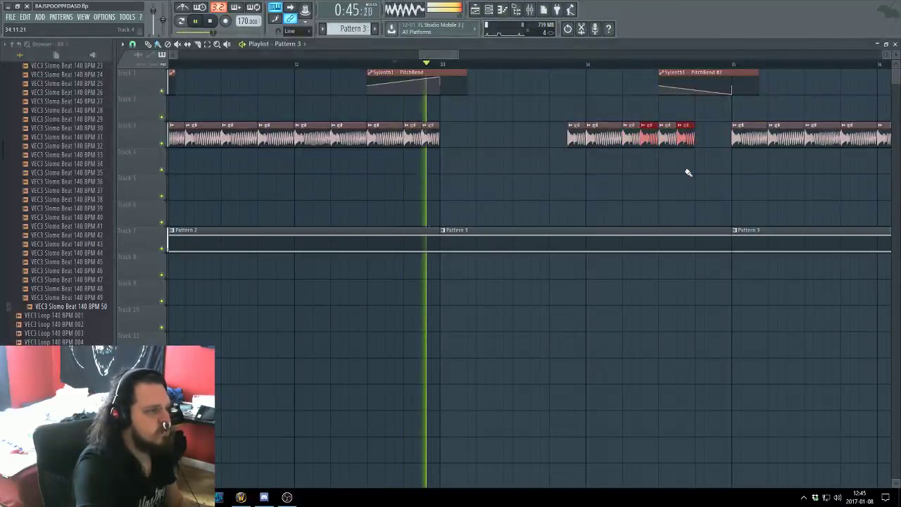
{"action": "scroll", "coordinate": [660, 193], "scroll_direction": "up", "scroll_amount": 2}
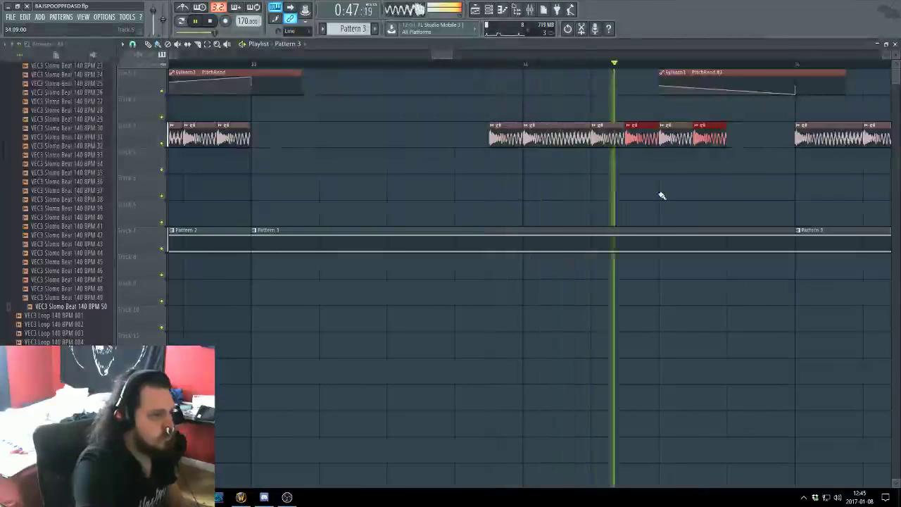
{"action": "scroll", "coordinate": [637, 189], "scroll_direction": "down", "scroll_amount": 4}
{"action": "scroll", "coordinate": [629, 192], "scroll_direction": "down", "scroll_amount": 3}
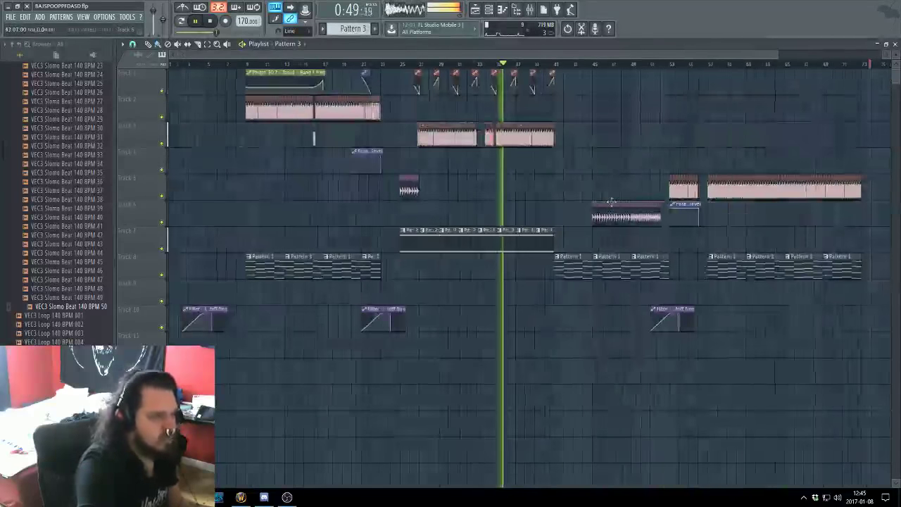
{"action": "scroll", "coordinate": [535, 203], "scroll_direction": "up", "scroll_amount": 3}
{"action": "scroll", "coordinate": [468, 206], "scroll_direction": "up", "scroll_amount": 2}
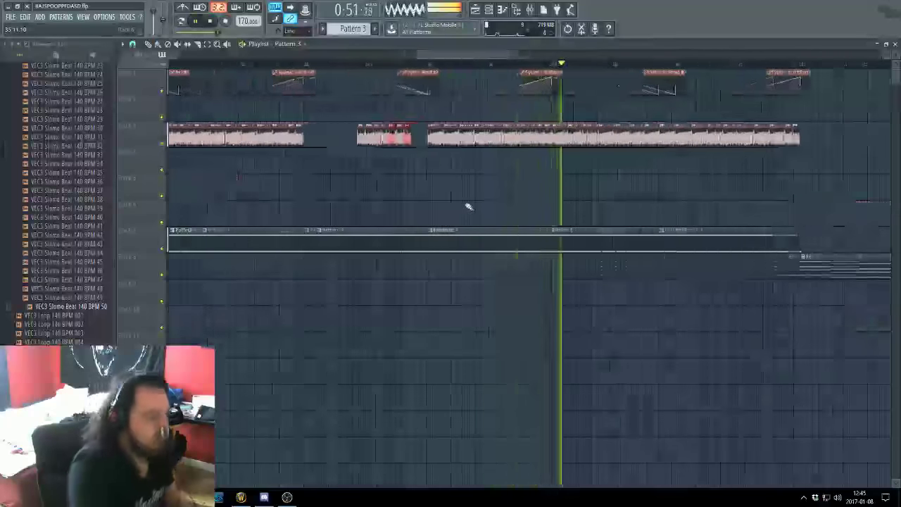
{"action": "scroll", "coordinate": [468, 206], "scroll_direction": "down", "scroll_amount": 3}
{"action": "left_click", "coordinate": [558, 64]}
{"action": "scroll", "coordinate": [554, 172], "scroll_direction": "down", "scroll_amount": 2}
{"action": "scroll", "coordinate": [563, 167], "scroll_direction": "up", "scroll_amount": 2}
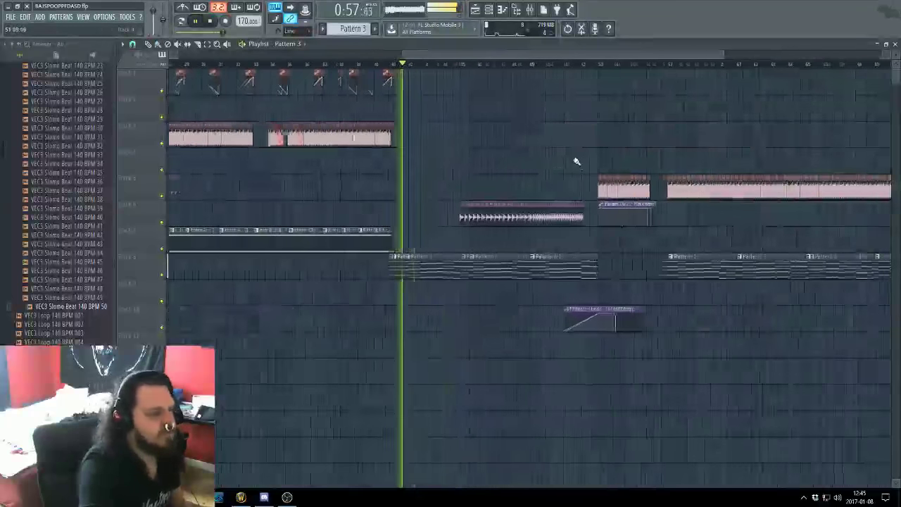
Examine the chord notes of Sylenth1 #2 in Pattern 1 as a reference
{"action": "key", "text": "F6"}
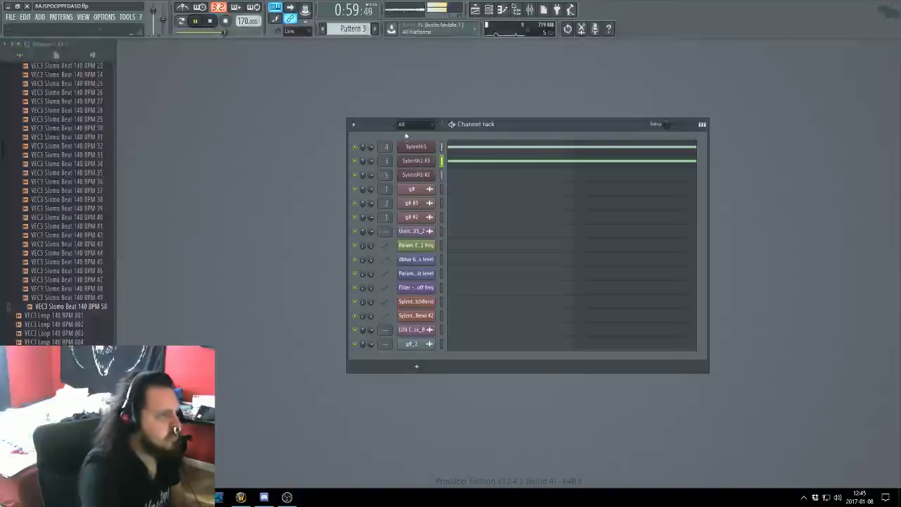
{"action": "scroll", "coordinate": [355, 27], "scroll_direction": "down", "scroll_amount": 1}
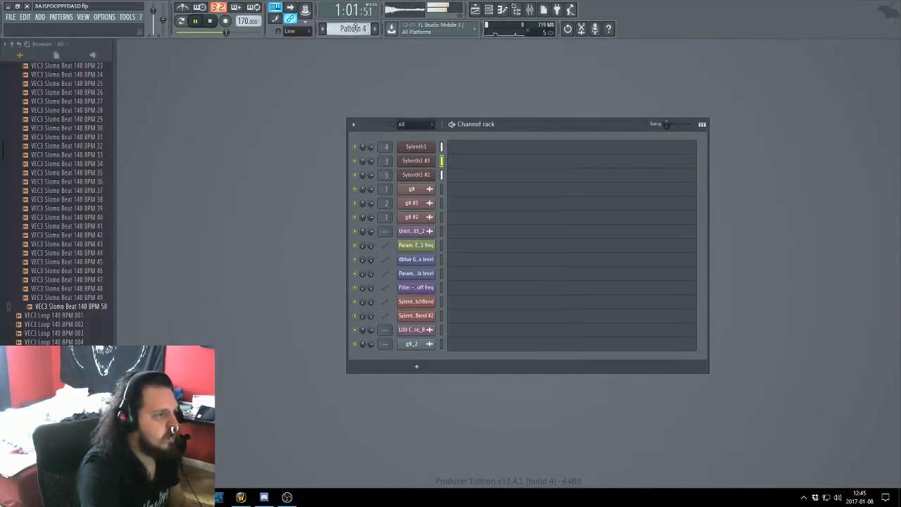
{"action": "scroll", "coordinate": [355, 29], "scroll_direction": "up", "scroll_amount": 1}
{"action": "scroll", "coordinate": [356, 30], "scroll_direction": "up", "scroll_amount": 1}
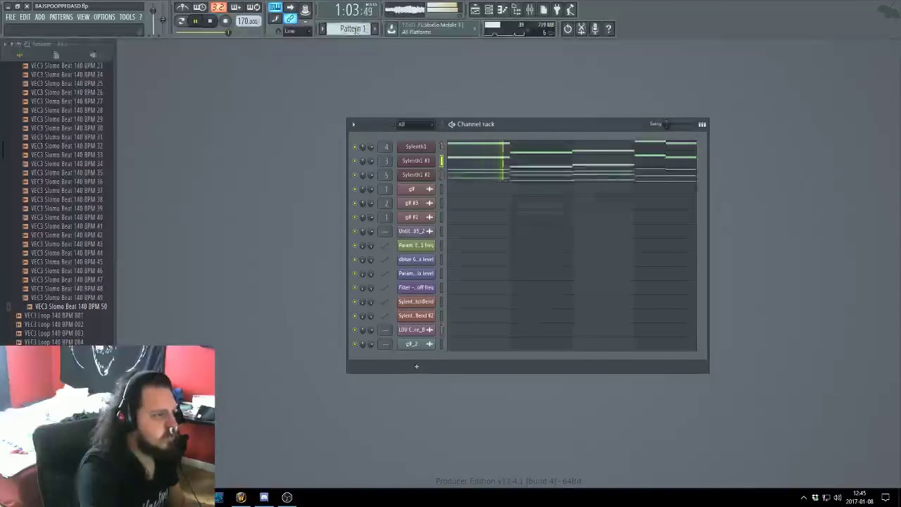
{"action": "right_click", "coordinate": [417, 180]}
{"action": "left_click", "coordinate": [438, 184]}
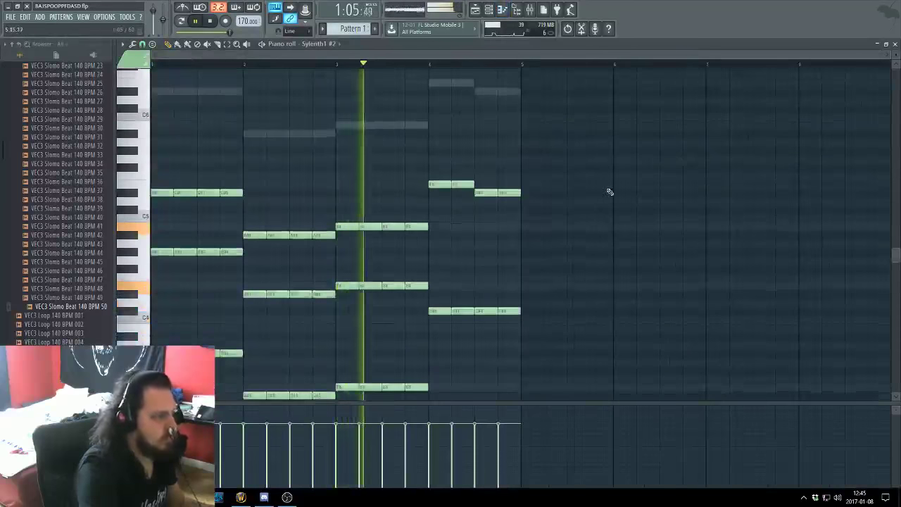
{"action": "key", "text": "F7"}
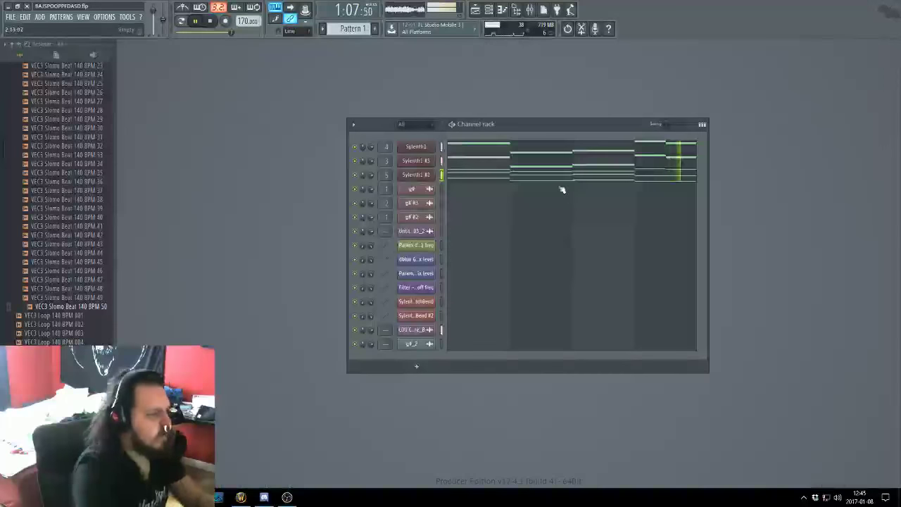
In Pattern 4, write a two-bar Sylenth1 #2 melody of quarter-bar steps: G#3, D#4, E4, D#4, C#4, B3, C#4, G#3
{"action": "scroll", "coordinate": [346, 29], "scroll_direction": "down", "scroll_amount": 1}
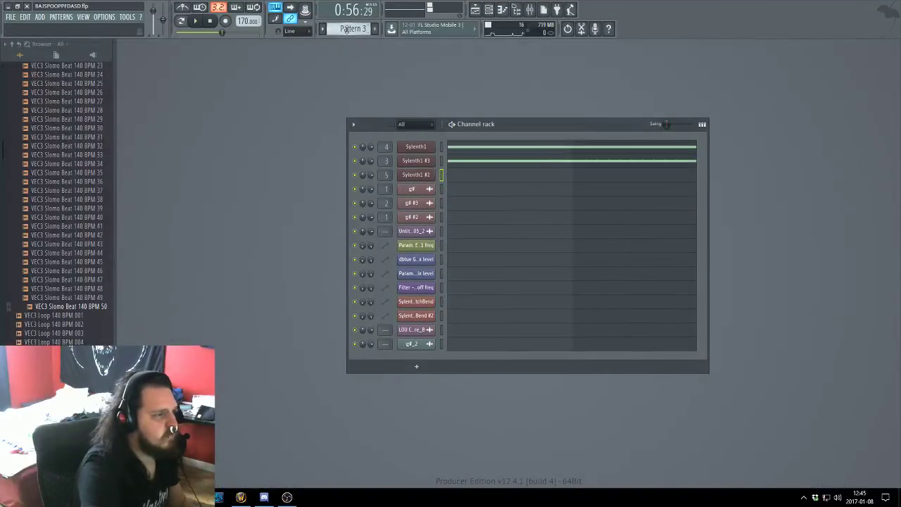
{"action": "scroll", "coordinate": [349, 36], "scroll_direction": "down", "scroll_amount": 1}
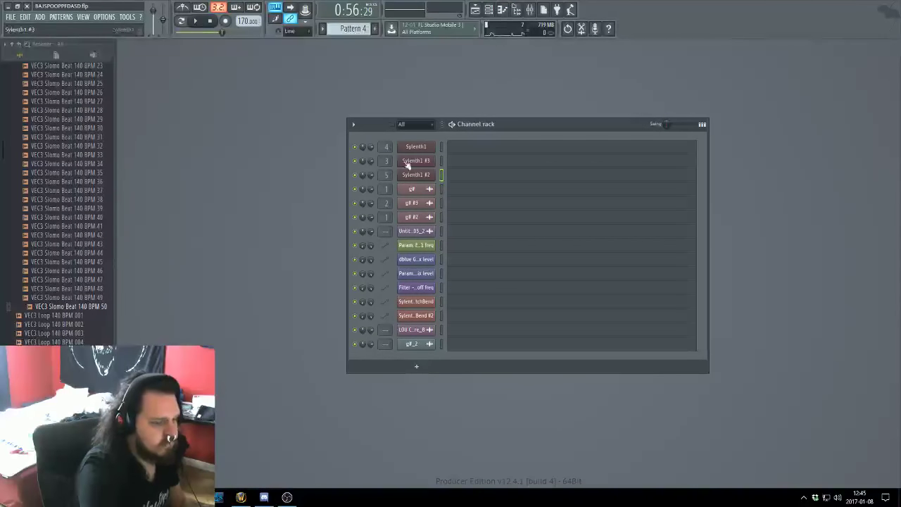
{"action": "left_click", "coordinate": [454, 177]}
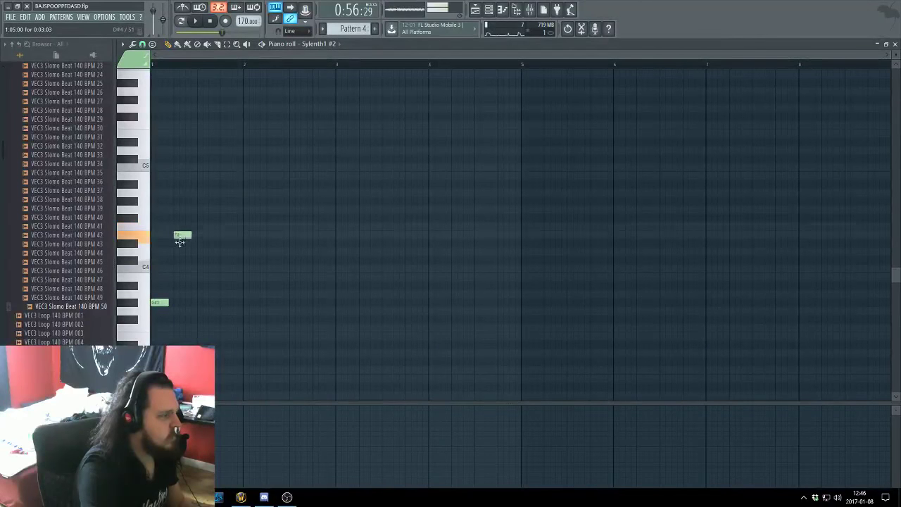
{"action": "key", "text": "space"}
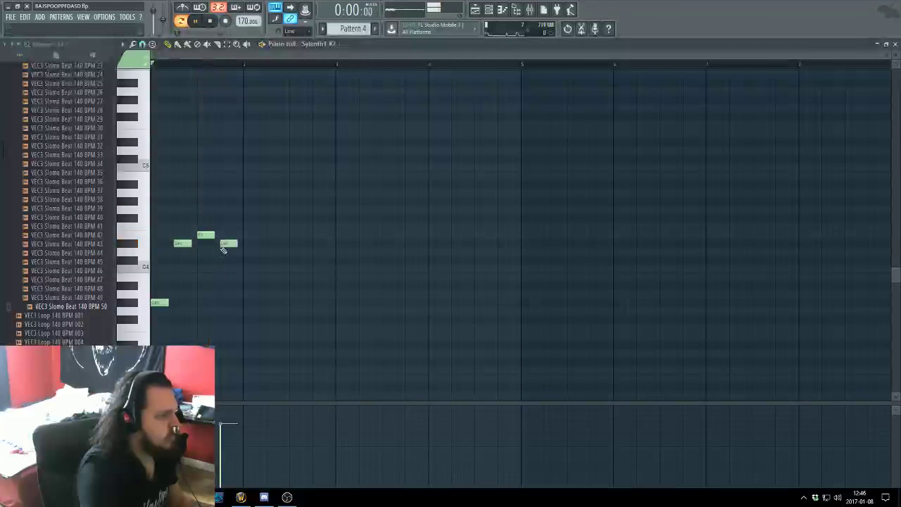
{"action": "left_click", "coordinate": [243, 262]}
{"action": "key", "text": "space"}
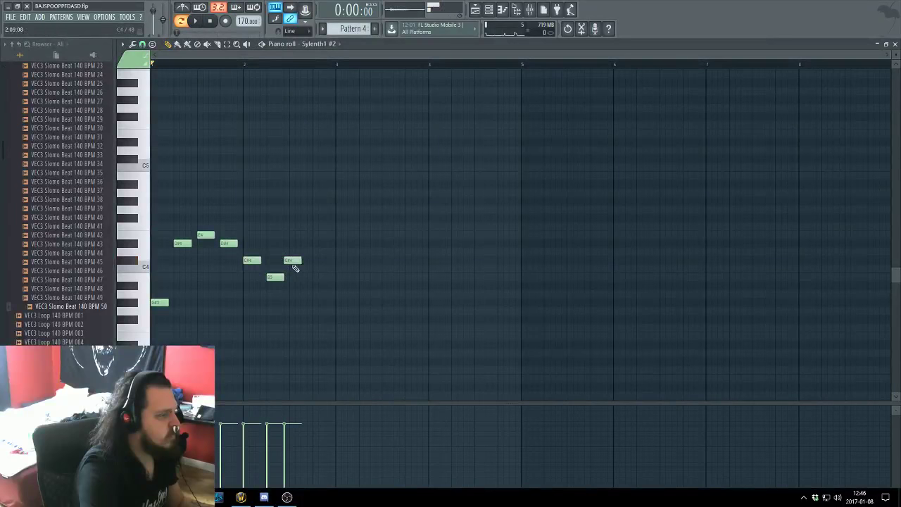
{"action": "key", "text": "space"}
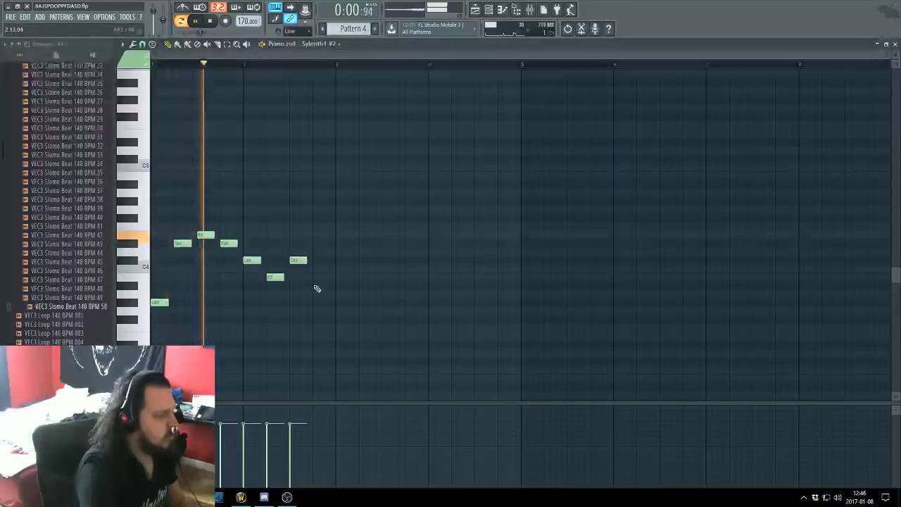
{"action": "left_click", "coordinate": [312, 303]}
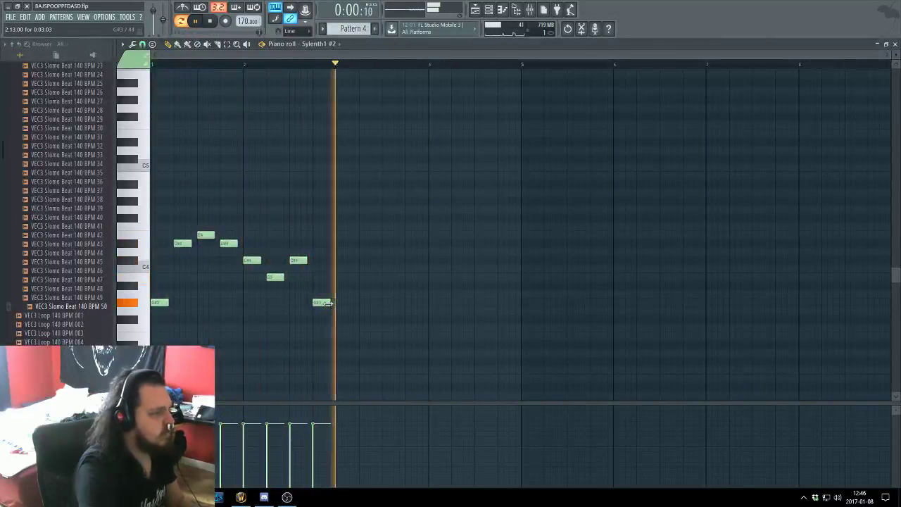
Duplicate the Sylenth1 #2 melody one octave below and one octave above the original notes
{"action": "key", "text": "ctrl+a"}
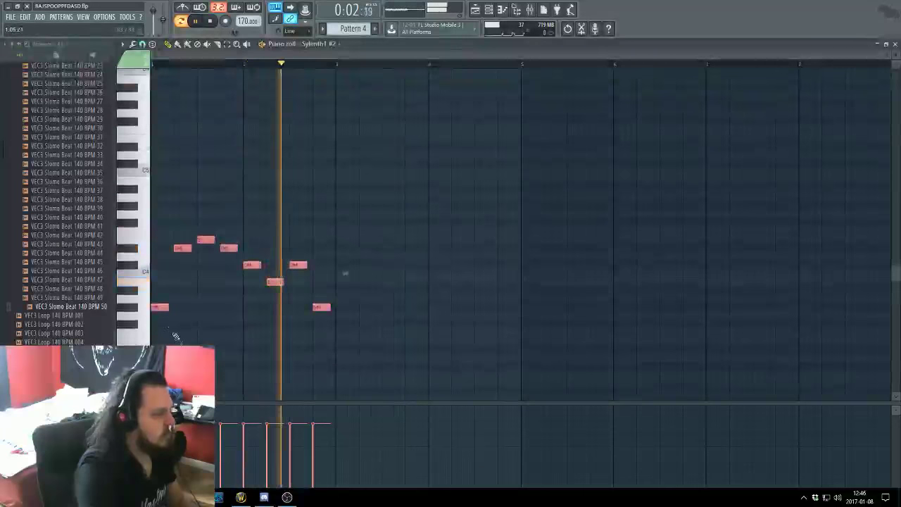
{"action": "left_click_drag", "start_coordinate": [154, 302], "coordinate": [129, 338]}
{"action": "key", "text": "F7"}
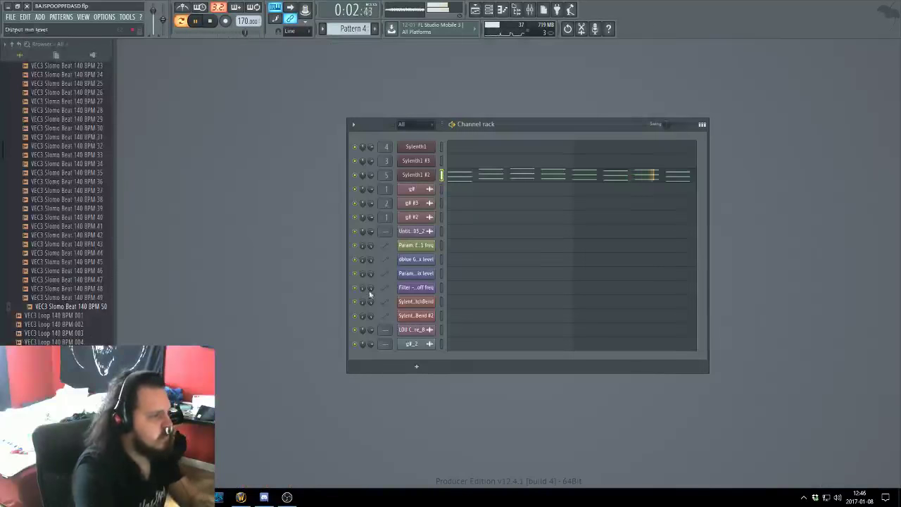
Copy the Sylenth1 #2 notes in Pattern 4 to the Sylenth1 #3 and Sylenth1 channels
{"action": "key", "text": "ctrl+c"}
{"action": "left_click", "coordinate": [442, 160]}
{"action": "key", "text": "ctrl+v"}
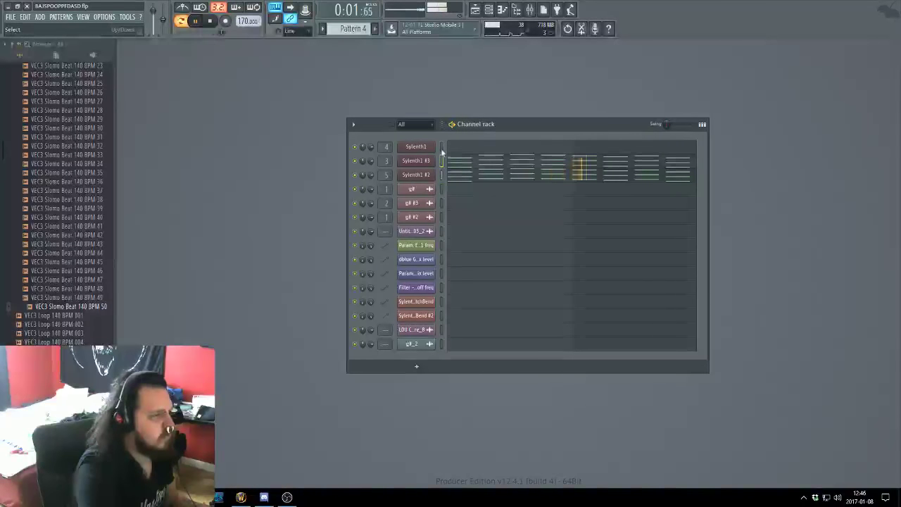
{"action": "left_click", "coordinate": [442, 147]}
{"action": "key", "text": "ctrl+v"}
Delete the two lower octave layers from the copied melodies on Sylenth1 #3 and Sylenth1, keeping only the top line
{"action": "right_click", "coordinate": [433, 158]}
{"action": "left_click", "coordinate": [444, 165]}
{"action": "left_click_drag", "start_coordinate": [411, 260], "coordinate": [151, 360]}
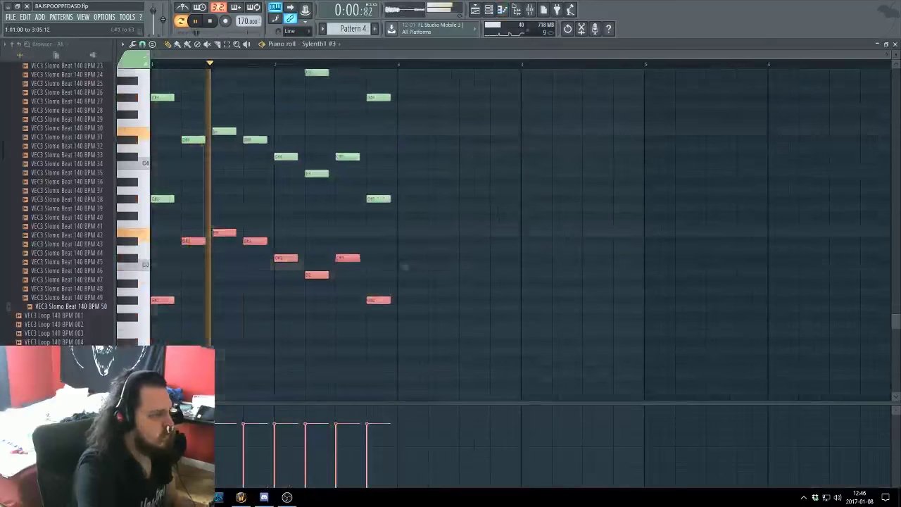
{"action": "key", "text": "Delete"}
{"action": "scroll", "coordinate": [397, 328], "scroll_direction": "up", "scroll_amount": 3}
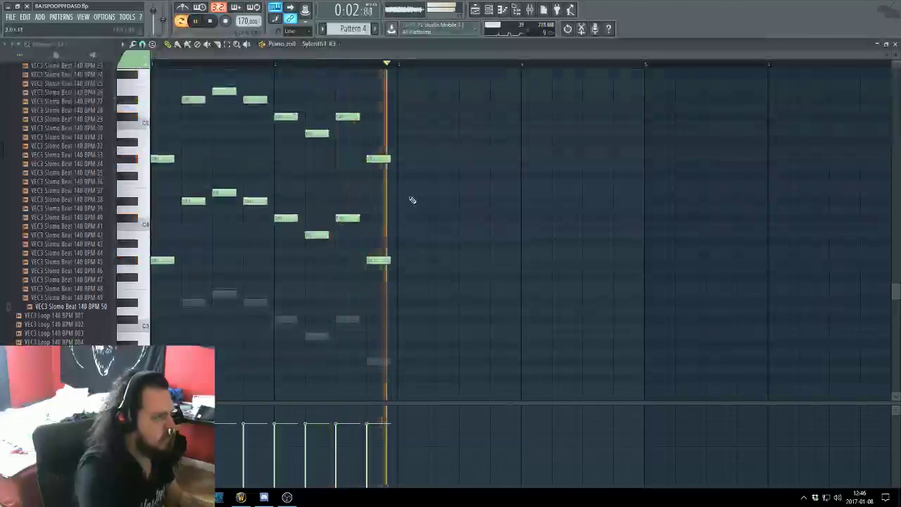
{"action": "left_click_drag", "start_coordinate": [415, 166], "coordinate": [148, 377]}
{"action": "key", "text": "Delete"}
{"action": "key", "text": "Escape"}
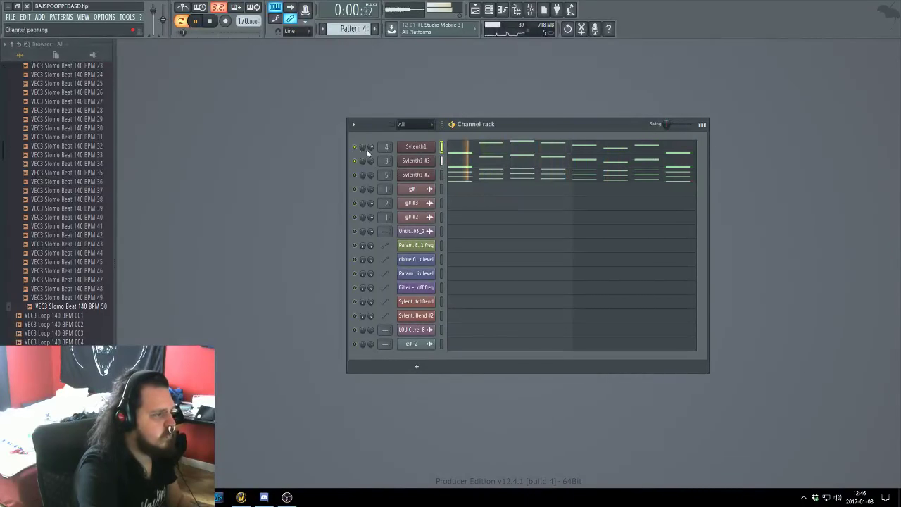
Transpose all Sylenth1 melody notes in Pattern 4 up one octave so the line starts on G#5
{"action": "right_click", "coordinate": [424, 150]}
{"action": "left_click", "coordinate": [454, 148]}
{"action": "scroll", "coordinate": [418, 165], "scroll_direction": "up", "scroll_amount": 3}
{"action": "left_click_drag", "start_coordinate": [467, 139], "coordinate": [152, 362]}
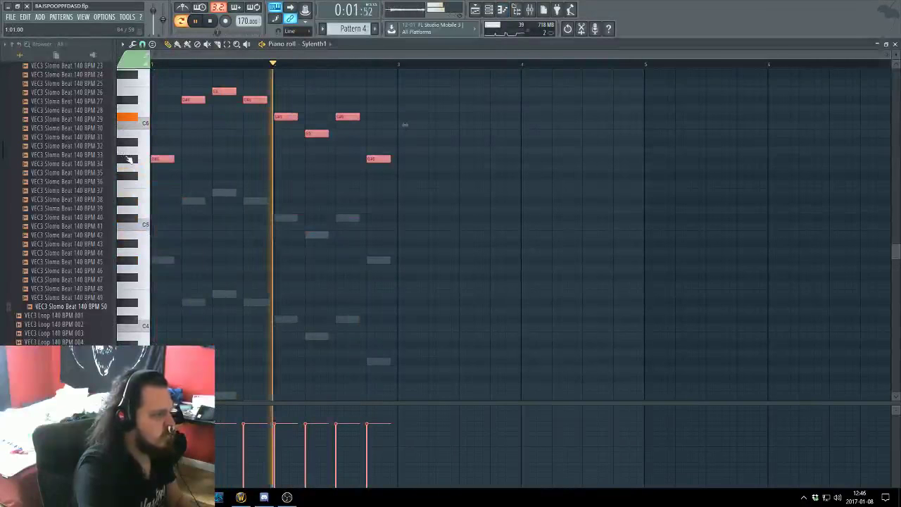
{"action": "key", "text": "F7"}
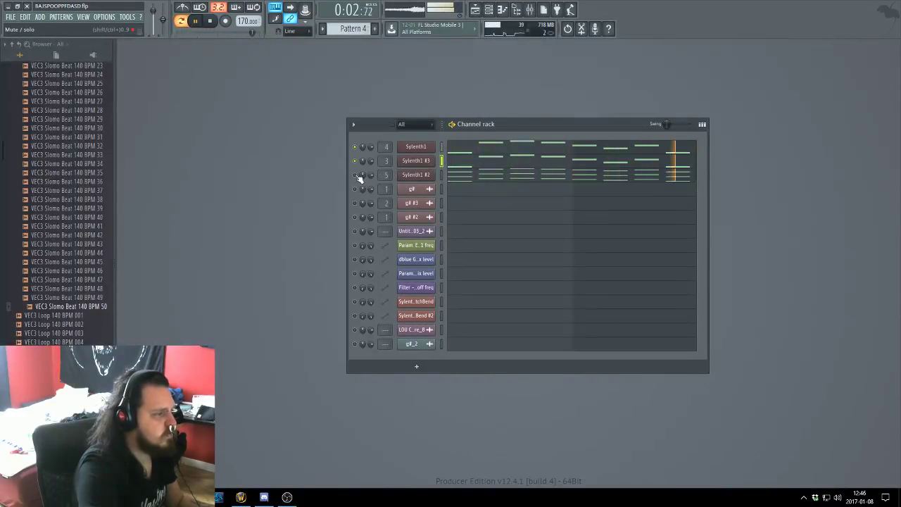
Replace the Pattern 1 clips on Track 8 from bar 57 to bar 73 with repeated Pattern 4 clips
{"action": "key", "text": "F5"}
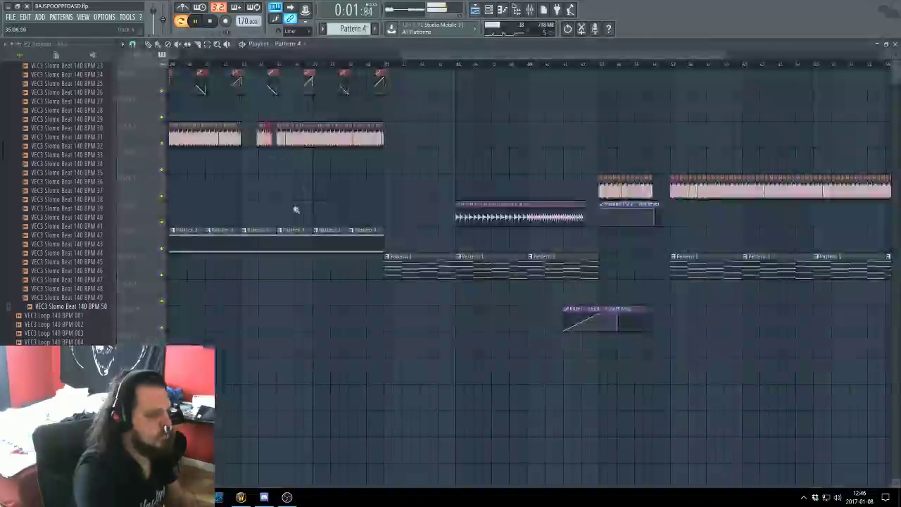
{"action": "right_click", "coordinate": [610, 269]}
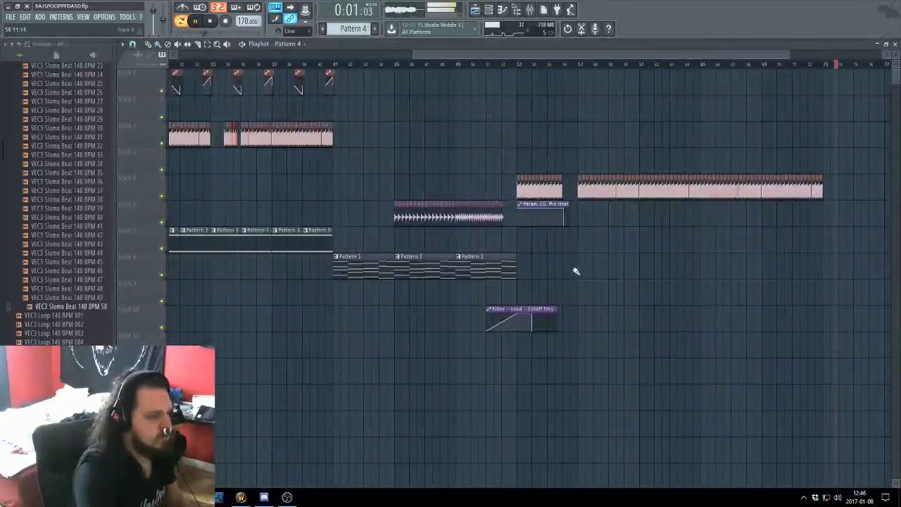
{"action": "left_click_drag", "start_coordinate": [583, 271], "coordinate": [828, 271]}
{"action": "scroll", "coordinate": [491, 70], "scroll_direction": "up", "scroll_amount": 4}
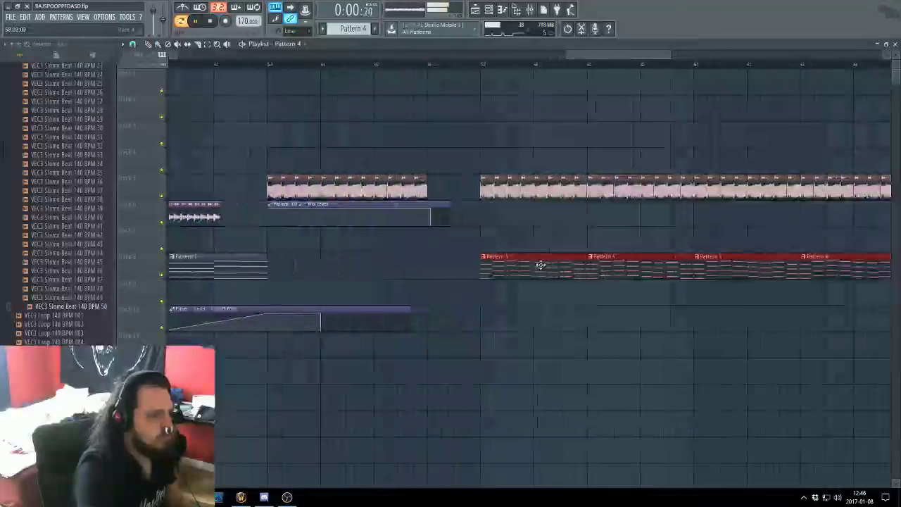
Play the Pattern 4 clips from bar 57 in the playlist and inspect the pattern's channel notes
{"action": "key", "text": "space"}
{"action": "scroll", "coordinate": [436, 134], "scroll_direction": "down", "scroll_amount": 3}
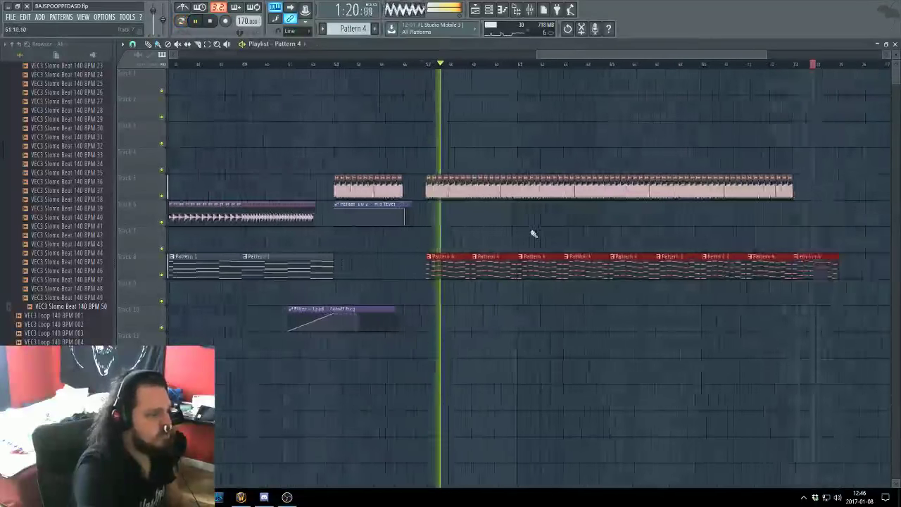
{"action": "scroll", "coordinate": [533, 234], "scroll_direction": "up", "scroll_amount": 3}
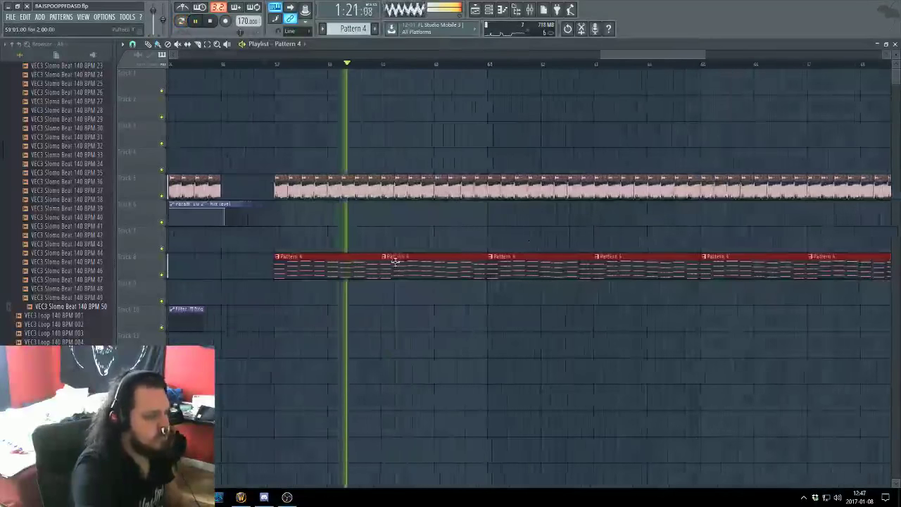
{"action": "double_click", "coordinate": [337, 271]}
{"action": "key", "text": "Escape"}
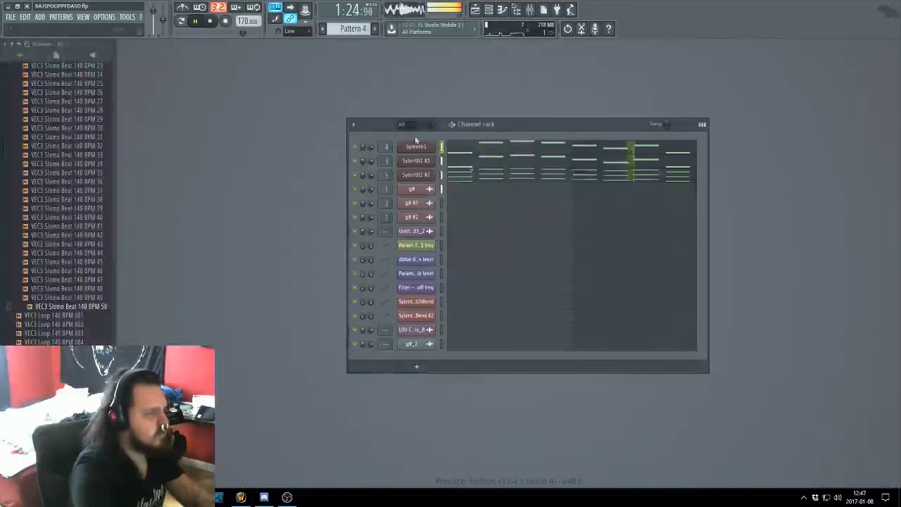
{"action": "key", "text": "space"}
Switch to Pattern 1 and clone the Sylenth1 channel as an additional lead
{"action": "left_click_drag", "start_coordinate": [352, 28], "coordinate": [354, 48]}
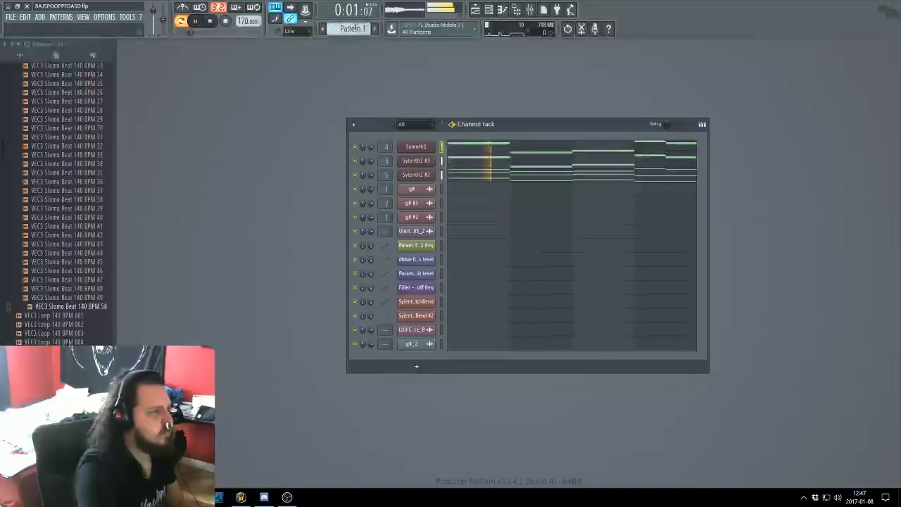
{"action": "right_click", "coordinate": [423, 159]}
{"action": "left_click", "coordinate": [454, 219]}
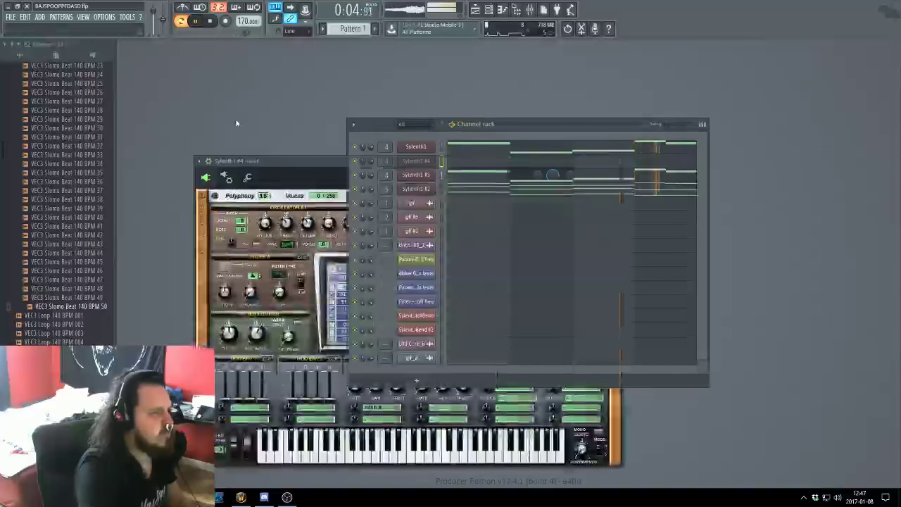
Route the new Sylenth1 #4 channel to free mixer track 6
{"action": "left_click", "coordinate": [416, 161]}
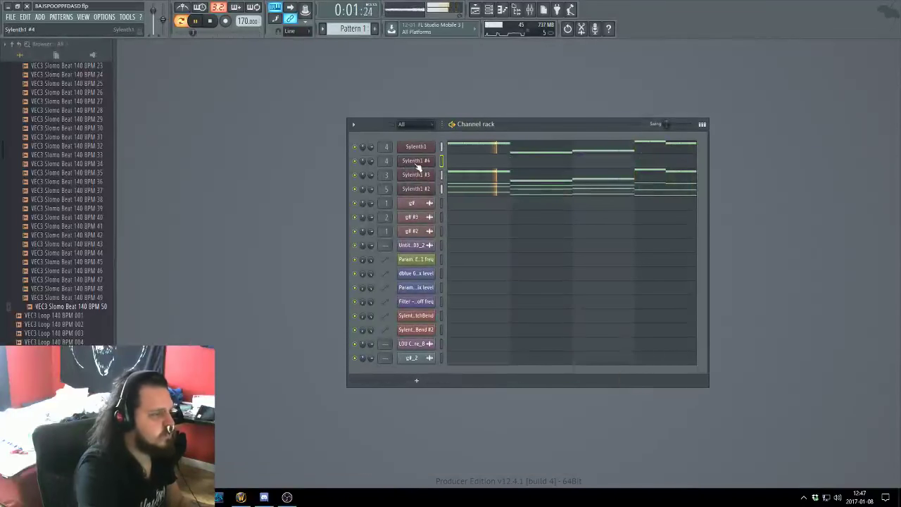
{"action": "left_click", "coordinate": [415, 160]}
{"action": "left_click", "coordinate": [200, 161]}
{"action": "mouse_move", "coordinate": [246, 176]}
{"action": "left_click", "coordinate": [338, 191]}
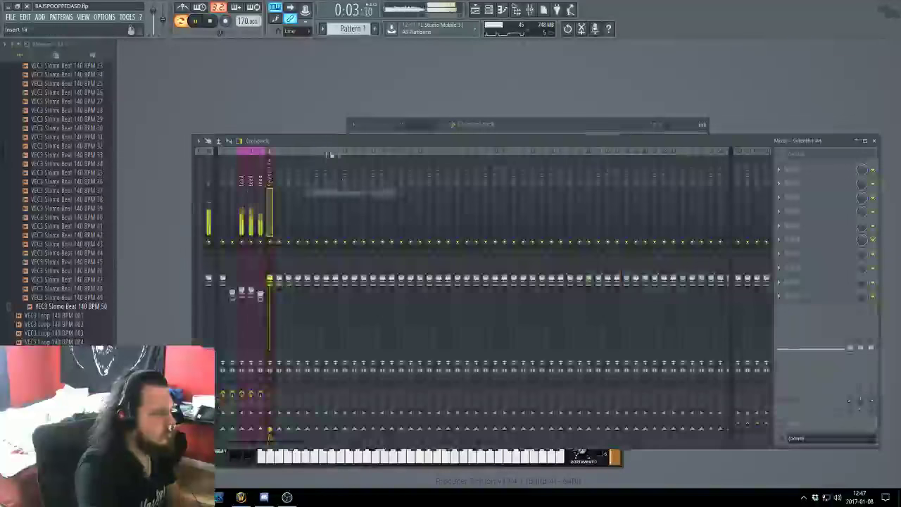
Copy the Lead mixer state from track 4 to track 6 and remove Kickstart from the copy's sixth effect slot
{"action": "right_click", "coordinate": [252, 186]}
{"action": "mouse_move", "coordinate": [278, 189]}
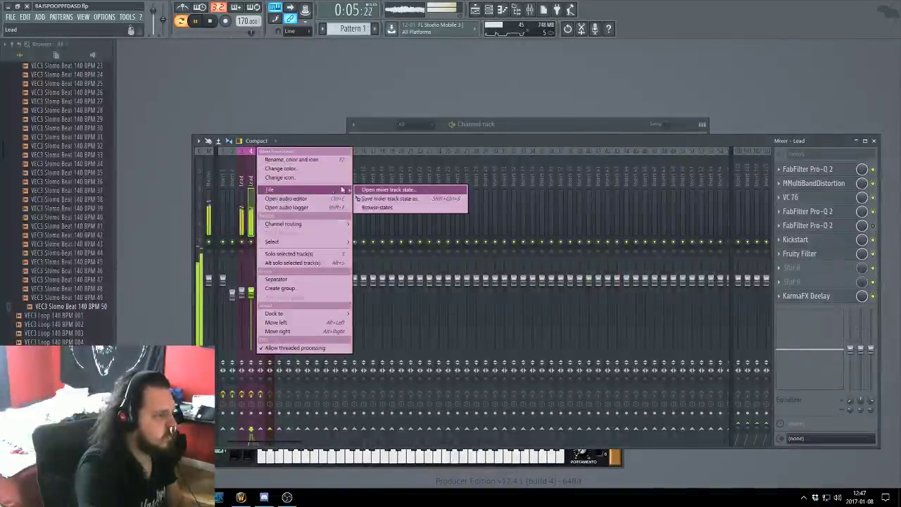
{"action": "left_click_drag", "start_coordinate": [387, 195], "coordinate": [270, 182]}
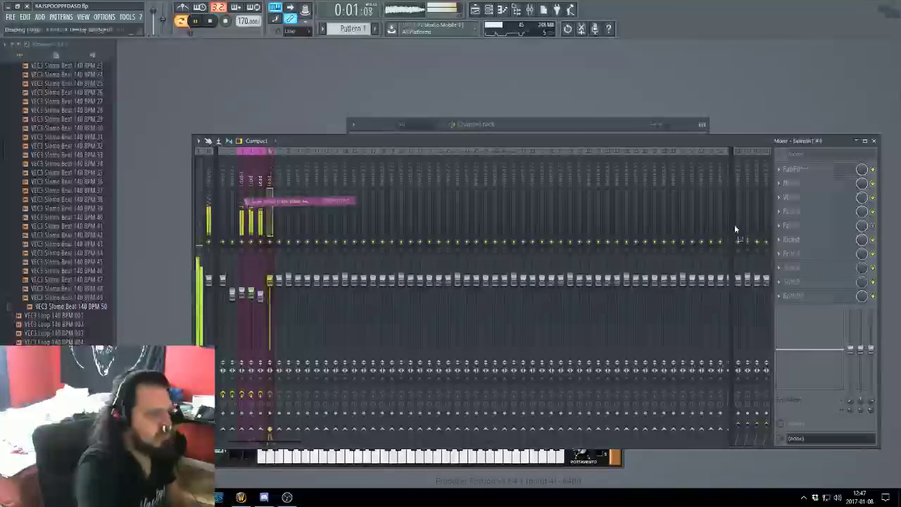
{"action": "left_click", "coordinate": [779, 240]}
{"action": "mouse_move", "coordinate": [797, 255]}
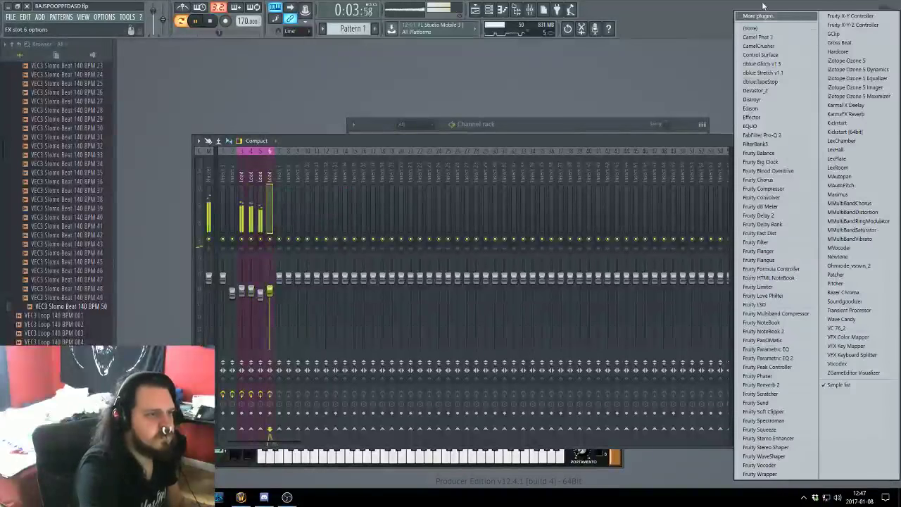
{"action": "left_click", "coordinate": [762, 30]}
Try short D#5, D#6, G#6 and F#6 notes across bar 1 of Sylenth1 #4 in Pattern 1
{"action": "left_click", "coordinate": [563, 124]}
{"action": "right_click", "coordinate": [429, 162]}
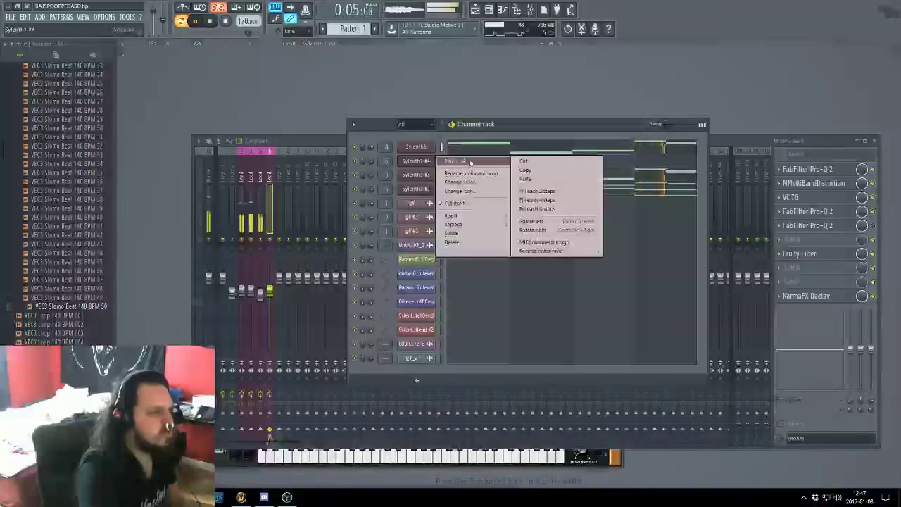
{"action": "left_click", "coordinate": [457, 170]}
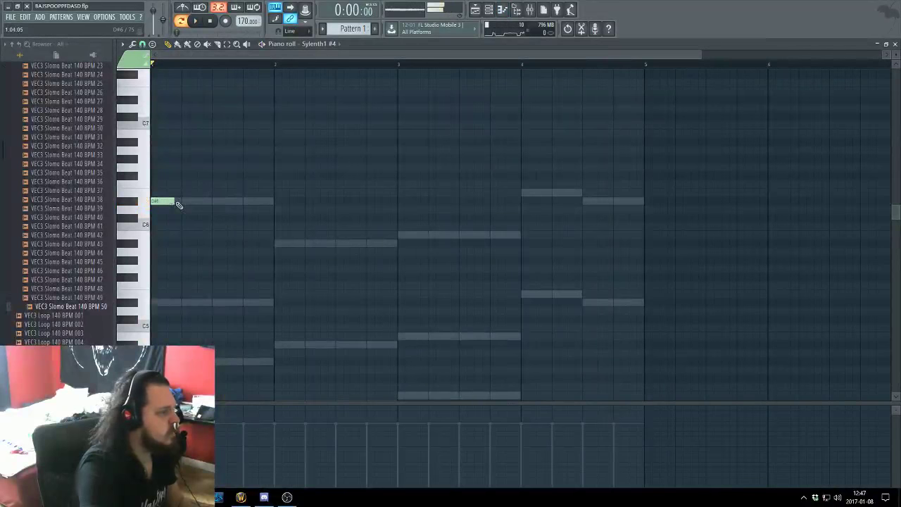
{"action": "left_click_drag", "start_coordinate": [164, 280], "coordinate": [159, 314]}
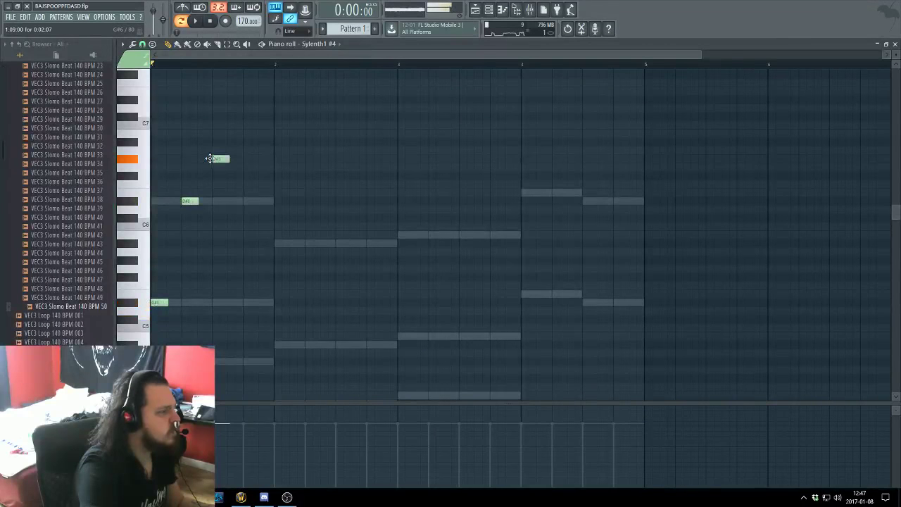
{"action": "left_click_drag", "start_coordinate": [231, 160], "coordinate": [224, 160]}
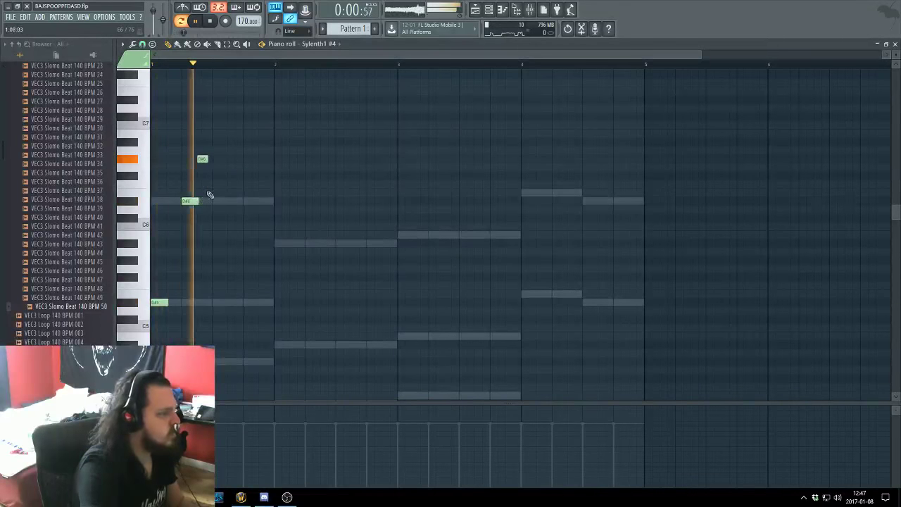
{"action": "key", "text": "space"}
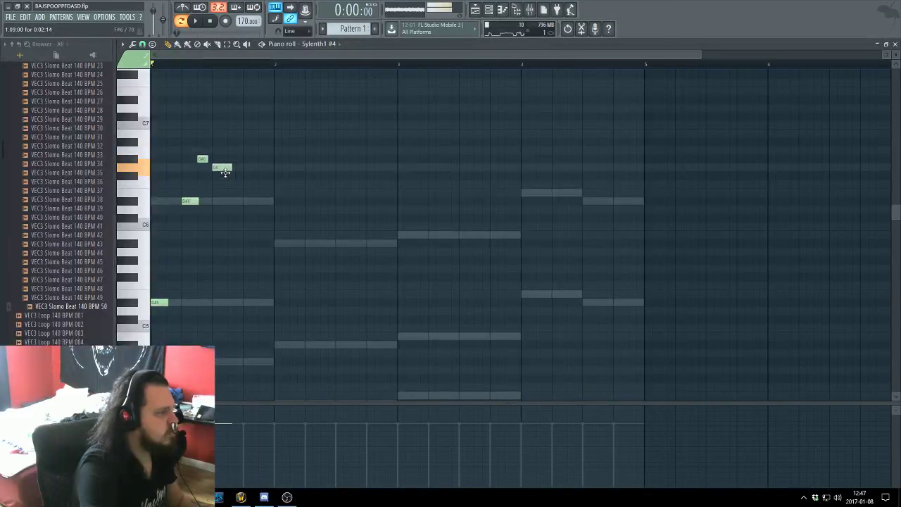
{"action": "key", "text": "space"}
{"action": "mouse_move", "coordinate": [223, 168]}
{"action": "left_mouse_down"}
{"action": "mouse_move", "coordinate": [221, 149]}
{"action": "mouse_move", "coordinate": [224, 181]}
{"action": "left_mouse_up"}
{"action": "key", "text": "space"}
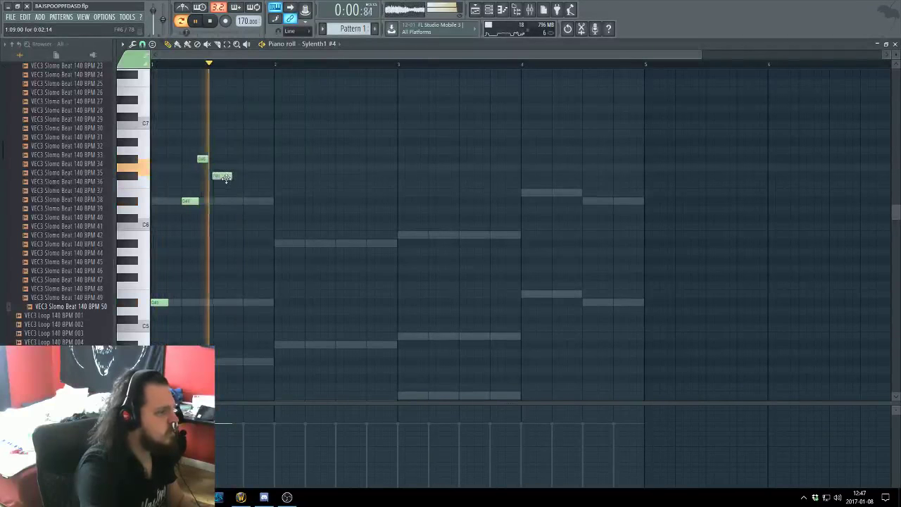
Try E6 and D#6 notes at the end of bar 1 and an A#5 note at bar 2
{"action": "left_click", "coordinate": [250, 192]}
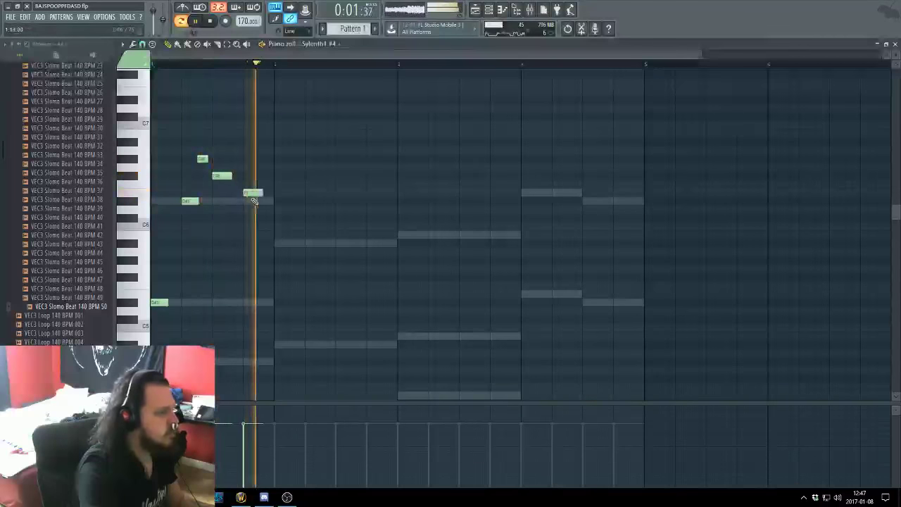
{"action": "key", "text": "space"}
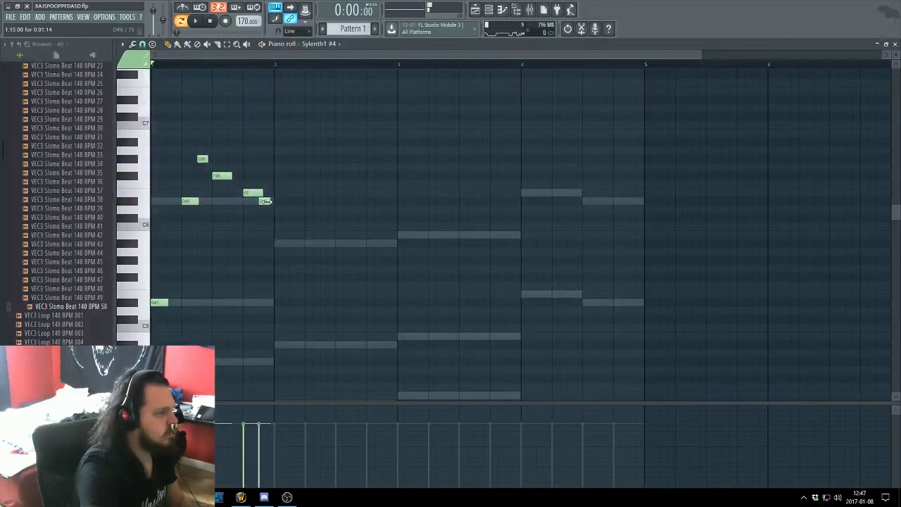
{"action": "left_click", "coordinate": [282, 242]}
{"action": "left_click_drag", "start_coordinate": [285, 243], "coordinate": [300, 244]}
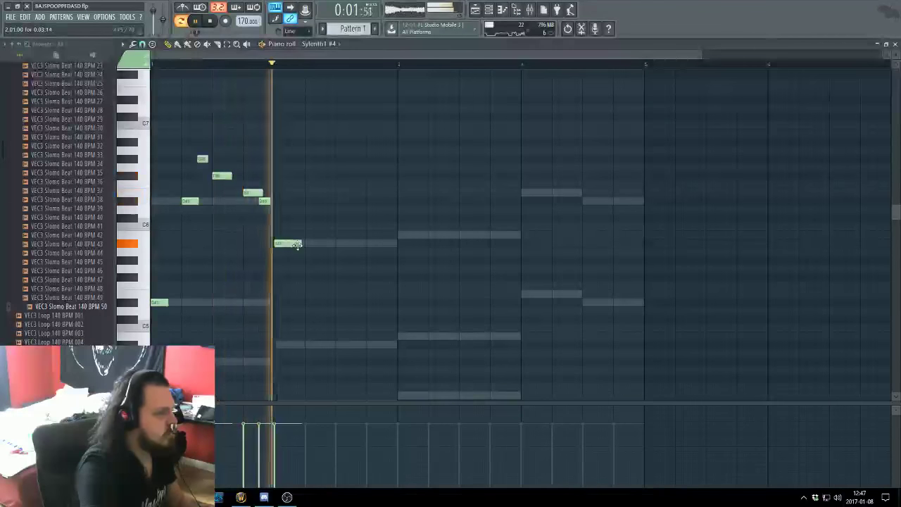
{"action": "key", "text": "space"}
Mute every channel except Sylenth1 #4 and Sylenth1 #2 and play Pattern 1
{"action": "key", "text": "F7"}
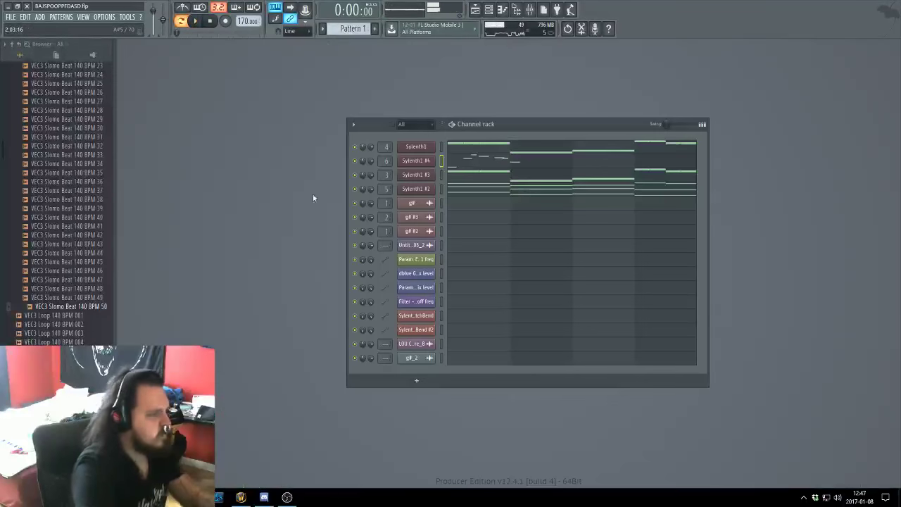
{"action": "left_click", "coordinate": [355, 189]}
{"action": "key", "text": "space"}
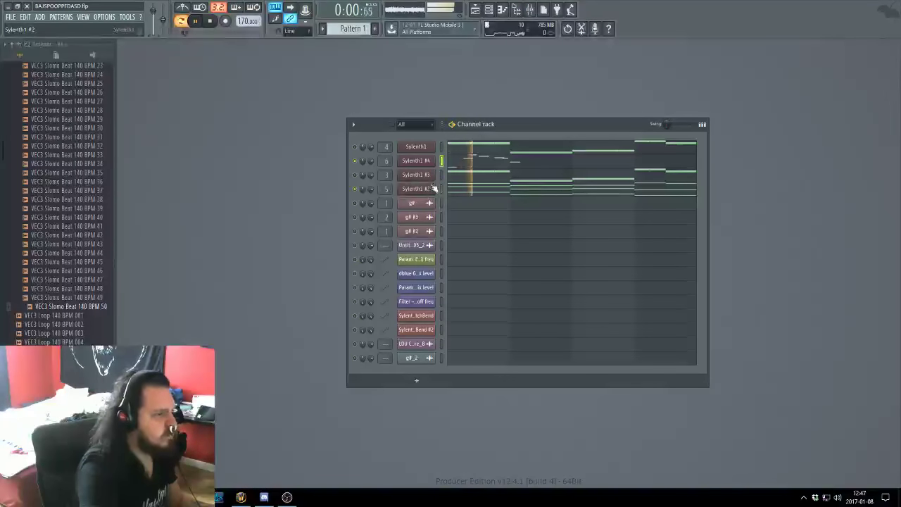
Reopen the Sylenth1 #4 piano roll in Pattern 1 and delete all of its notes
{"action": "right_click", "coordinate": [432, 165]}
{"action": "left_click", "coordinate": [447, 164]}
{"action": "scroll", "coordinate": [408, 158], "scroll_direction": "down", "scroll_amount": 5}
{"action": "key", "text": "space"}
{"action": "left_click_drag", "start_coordinate": [371, 146], "coordinate": [148, 380]}
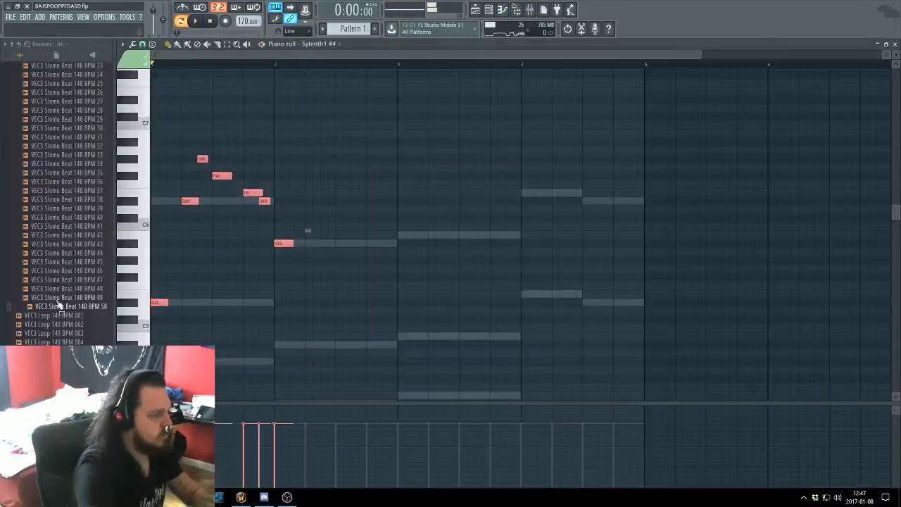
{"action": "key", "text": "Delete"}
Try a G#4, D#6, G#5, B5 phrase in bar 1 of Sylenth1 #4 and delete it
{"action": "scroll", "coordinate": [190, 301], "scroll_direction": "down", "scroll_amount": 3}
{"action": "left_click", "coordinate": [138, 285]}
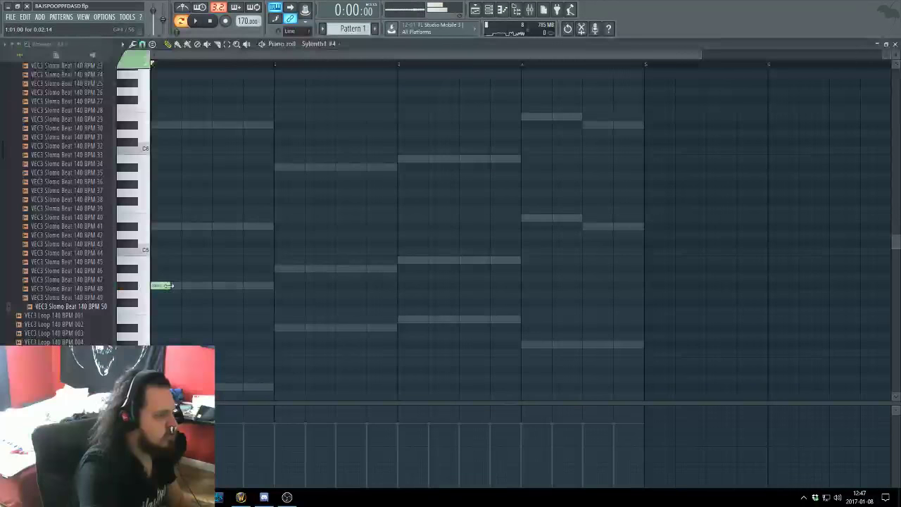
{"action": "right_click", "coordinate": [166, 285]}
{"action": "scroll", "coordinate": [159, 268], "scroll_direction": "down", "scroll_amount": 1}
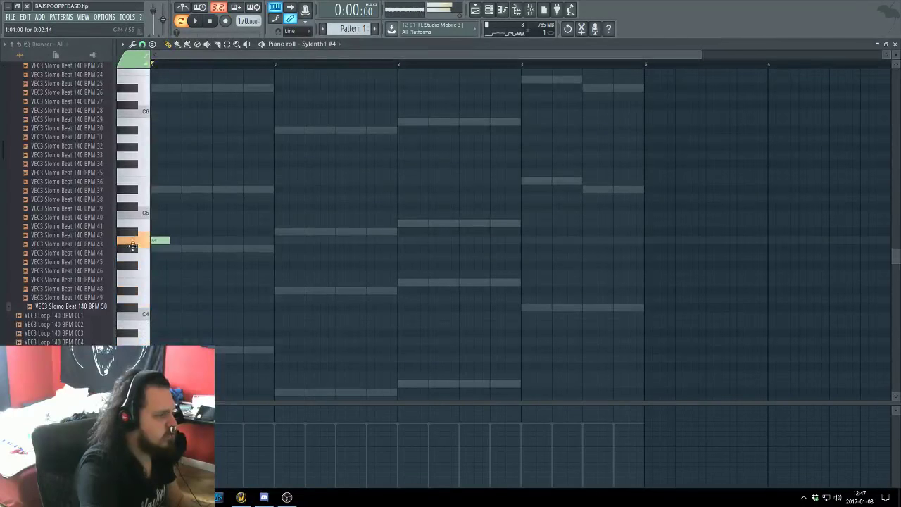
{"action": "scroll", "coordinate": [162, 225], "scroll_direction": "up", "scroll_amount": 2}
{"action": "left_click", "coordinate": [182, 164]}
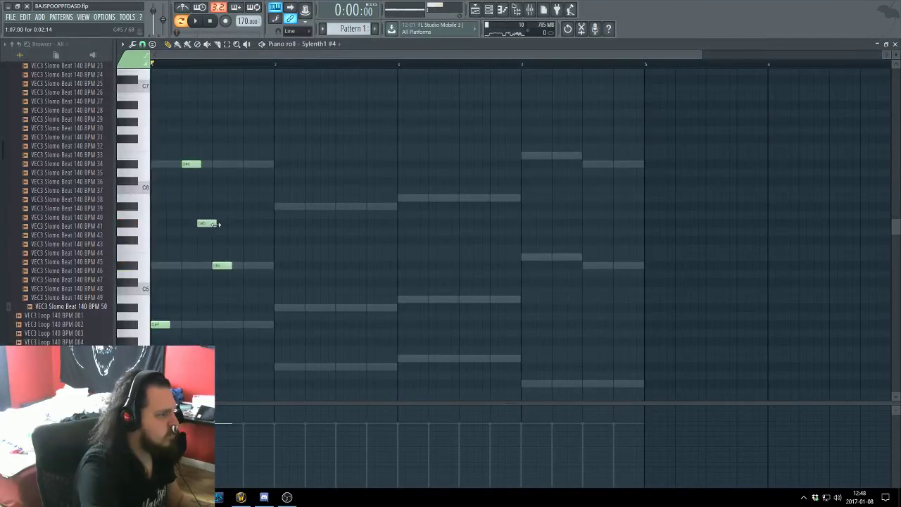
{"action": "key", "text": "space"}
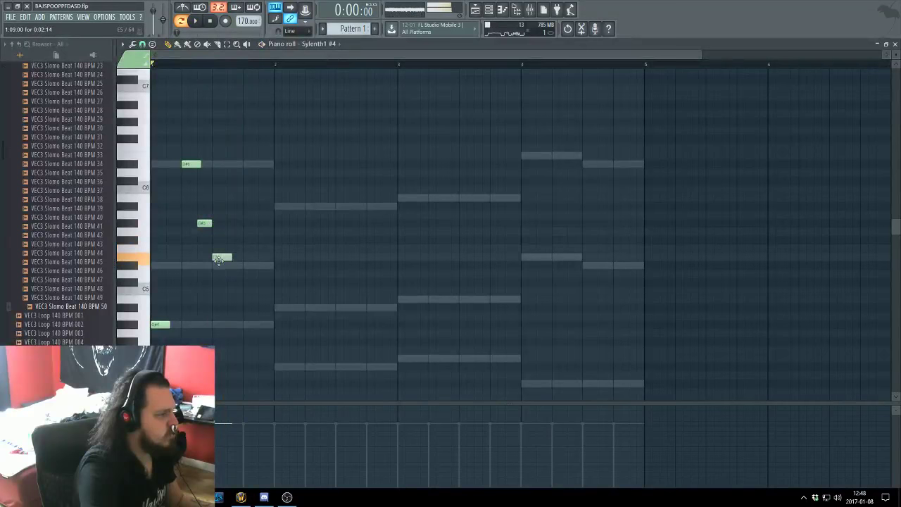
{"action": "left_click_drag", "start_coordinate": [223, 209], "coordinate": [223, 203]}
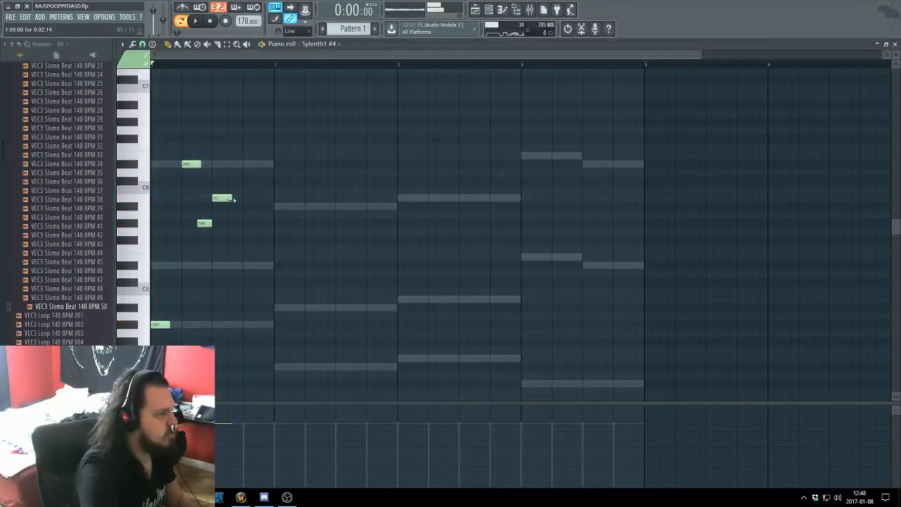
{"action": "scroll", "coordinate": [267, 169], "scroll_direction": "down", "scroll_amount": 1}
{"action": "key", "text": "ctrl+a"}
{"action": "key", "text": "Delete"}
Try three evenly spaced G#5 notes in bar 1, play them back, and delete them
{"action": "key", "text": "space"}
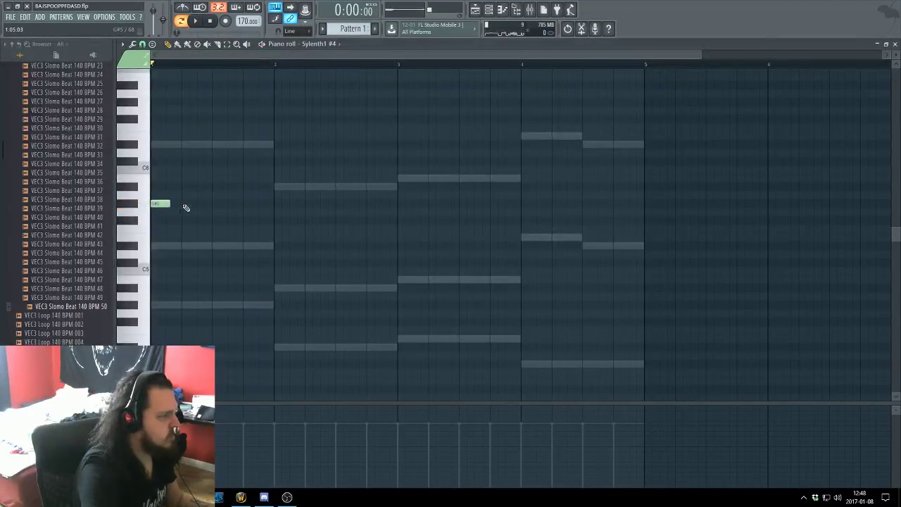
{"action": "left_click", "coordinate": [248, 204]}
{"action": "key", "text": "space"}
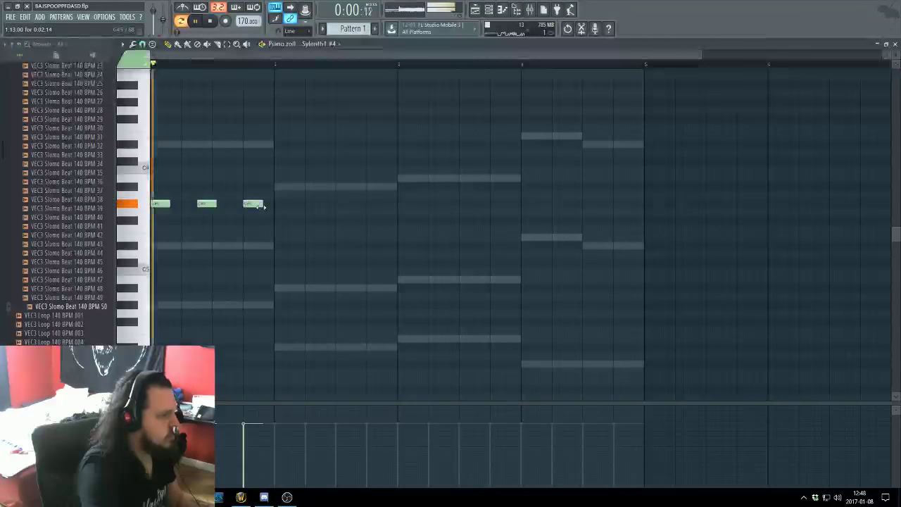
{"action": "left_click_drag", "start_coordinate": [301, 184], "coordinate": [156, 224]}
{"action": "key", "text": "space"}
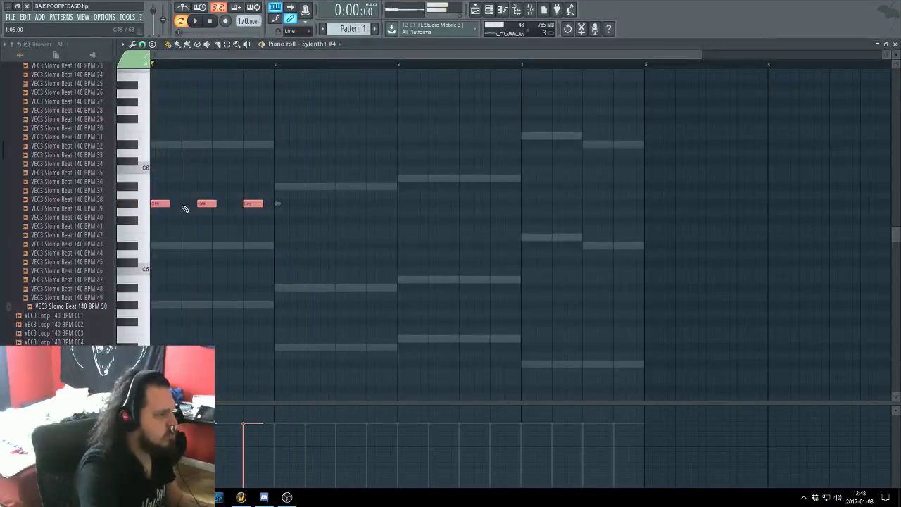
{"action": "key", "text": "Delete"}
Draw short D#5, G#5, B5 and three D#6 notes in bar 1, and copy the first three to bar 2 starting on A#4
{"action": "left_click", "coordinate": [159, 245]}
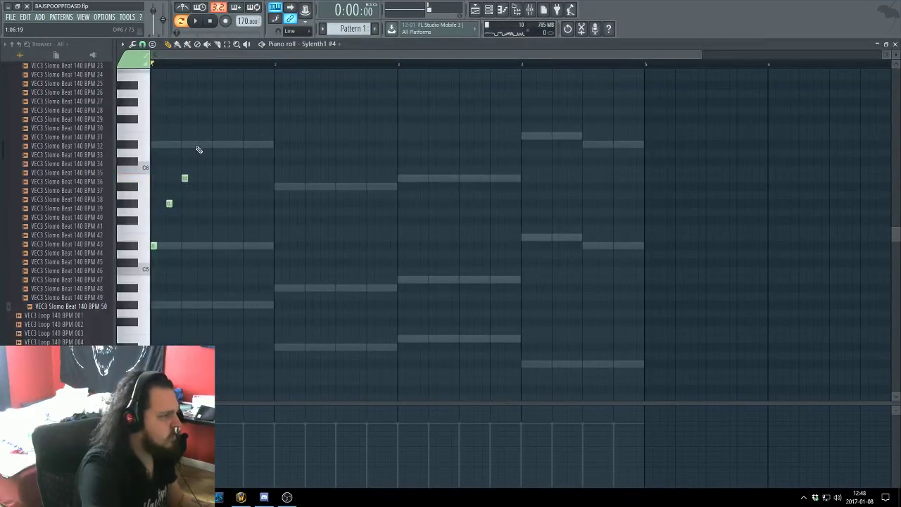
{"action": "left_click_drag", "start_coordinate": [209, 145], "coordinate": [211, 145]}
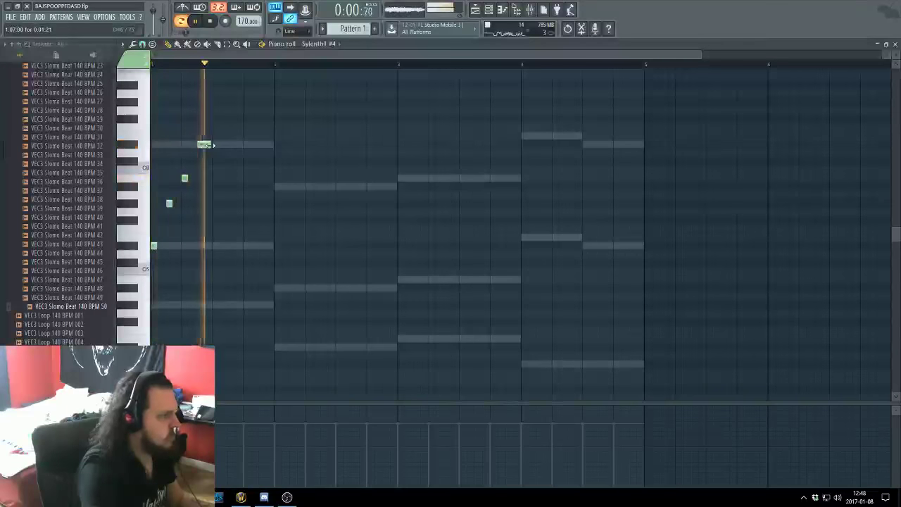
{"action": "left_click", "coordinate": [234, 145]}
{"action": "left_click", "coordinate": [265, 145]}
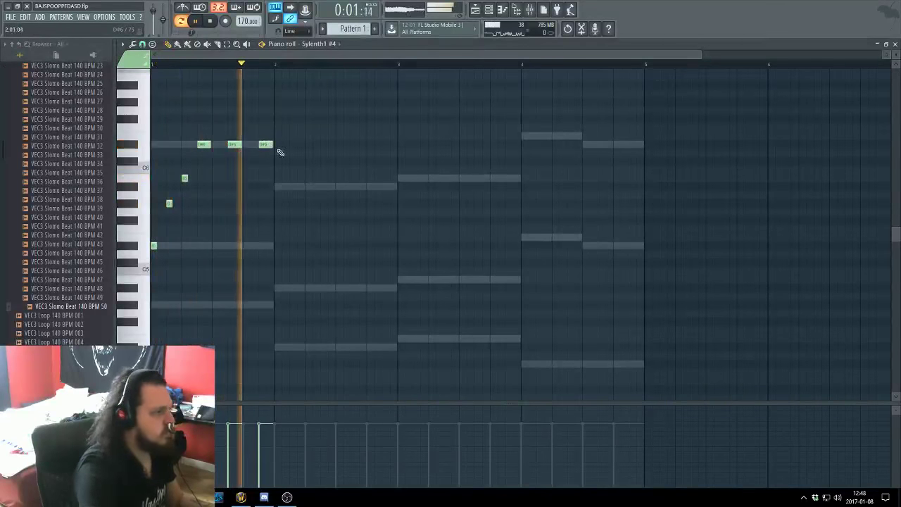
{"action": "left_click_drag", "start_coordinate": [218, 157], "coordinate": [149, 267]}
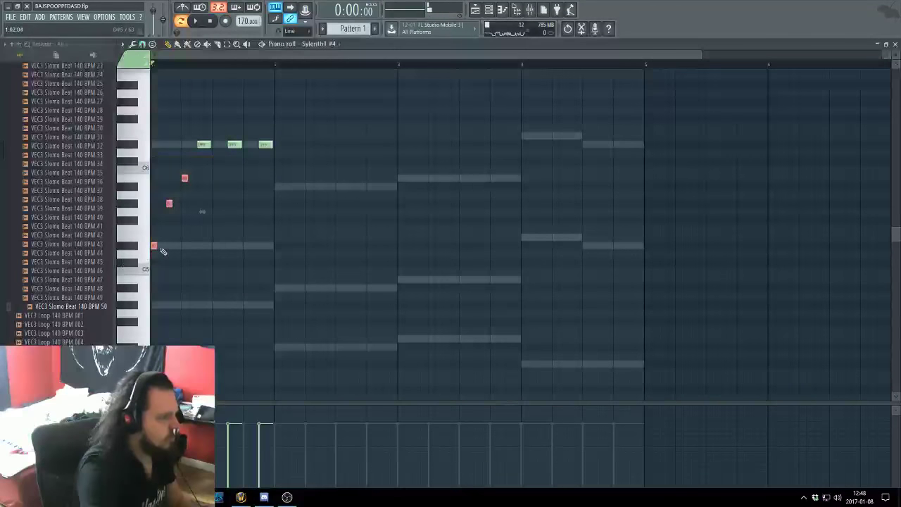
{"action": "key", "text": "space"}
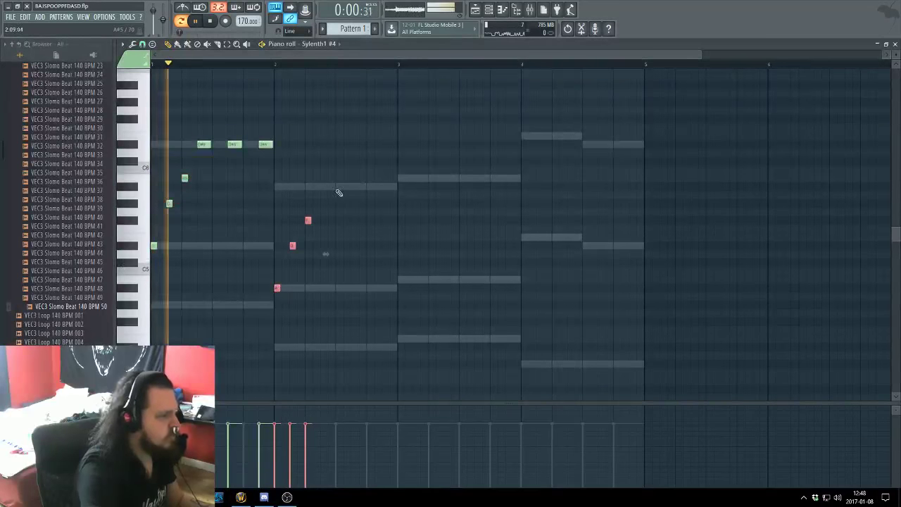
Add three A#5 notes across the rest of bar 2 and a B5 note at the start of bar 3
{"action": "left_click", "coordinate": [321, 187]}
{"action": "right_click", "coordinate": [323, 187]}
{"action": "key", "text": "space"}
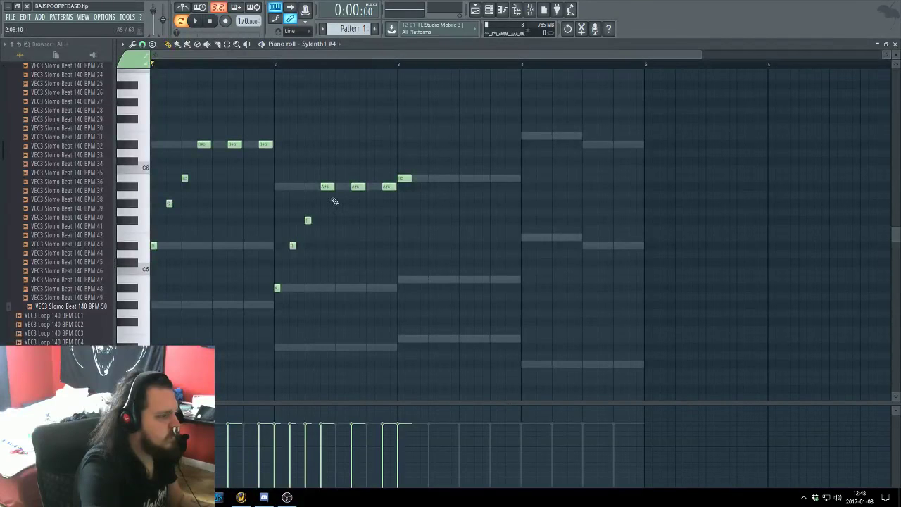
Fill bar 3 with two short rising notes, E5 and G5, followed by three evenly spaced B5 notes
{"action": "left_click", "coordinate": [277, 289]}
{"action": "left_click_drag", "start_coordinate": [337, 217], "coordinate": [400, 278]}
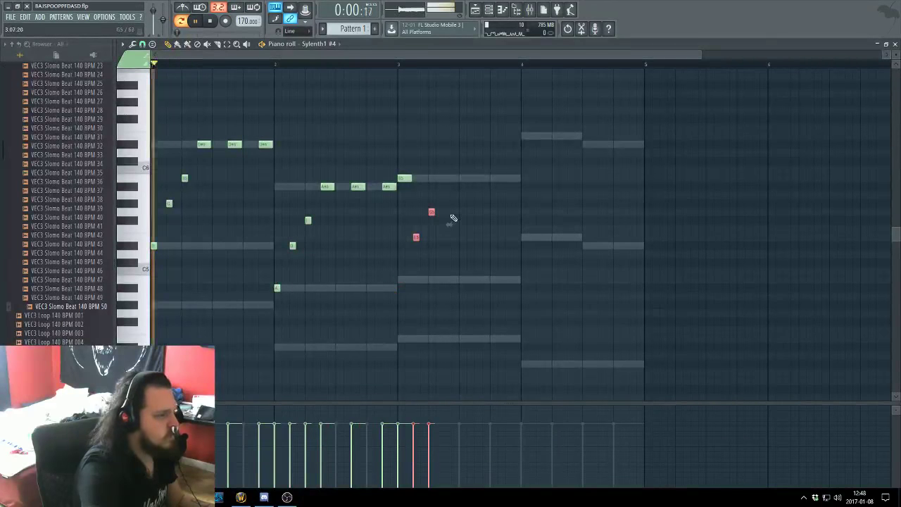
{"action": "key", "text": "space"}
{"action": "left_click", "coordinate": [450, 178]}
{"action": "left_click", "coordinate": [482, 177]}
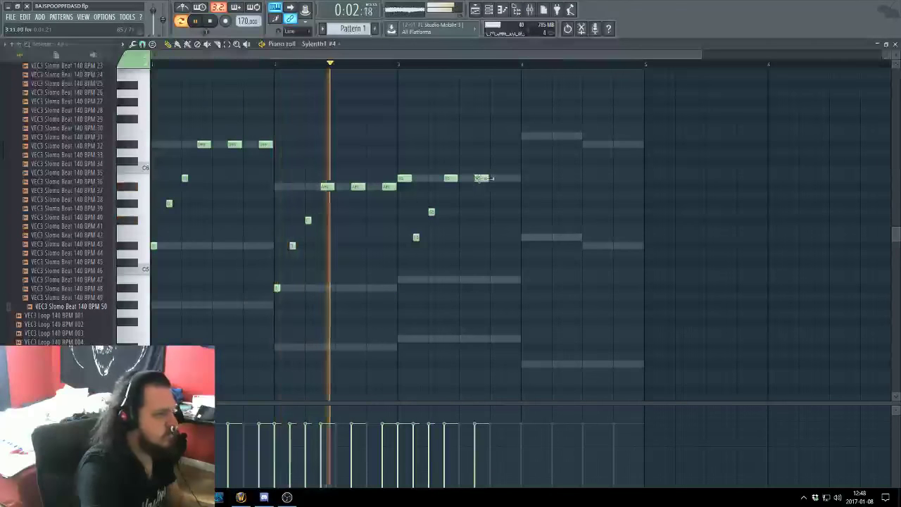
{"action": "left_click", "coordinate": [508, 178]}
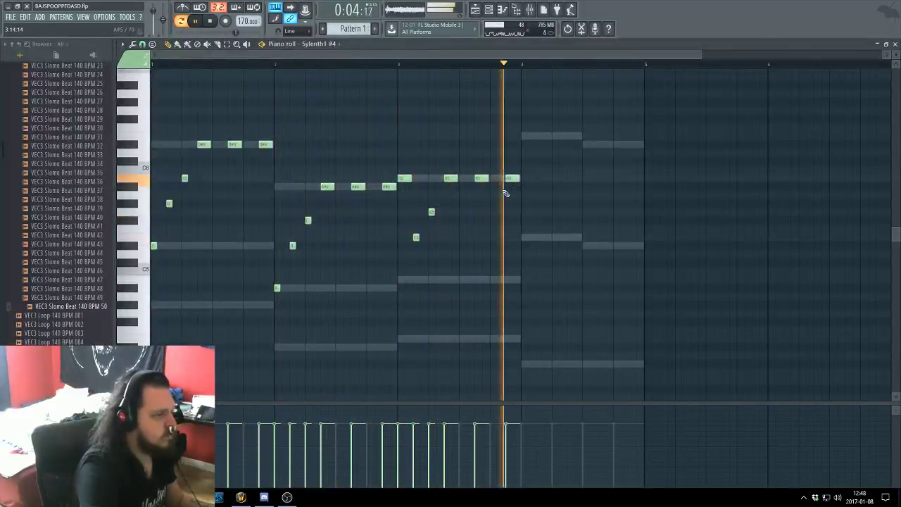
Move bar 3's two short notes to D#5 and G#5 while the pattern plays
{"action": "left_click_drag", "start_coordinate": [416, 237], "coordinate": [416, 246]}
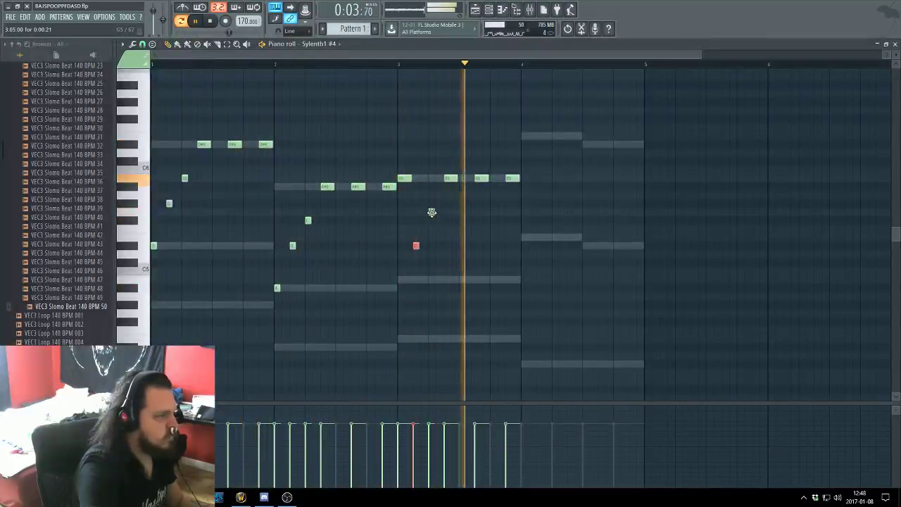
{"action": "left_click_drag", "start_coordinate": [431, 212], "coordinate": [432, 202]}
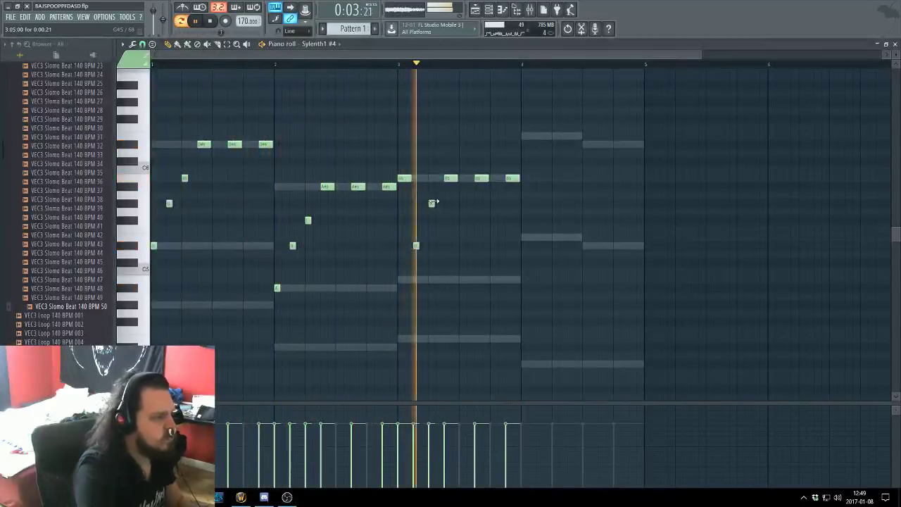
{"action": "key", "text": "space"}
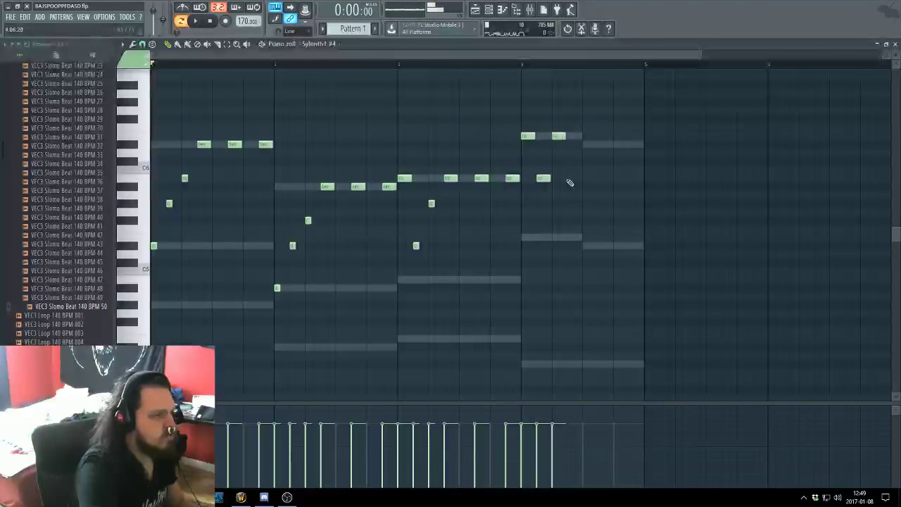
Draw two E6 and two D#6 notes in bar 4, trying B5 and A#5 notes between them and deleting those lower notes
{"action": "left_click", "coordinate": [579, 144]}
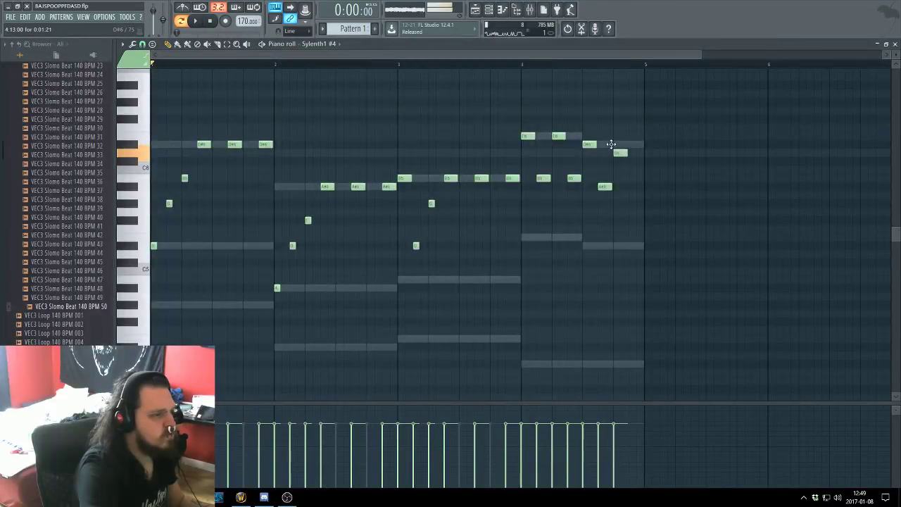
{"action": "key", "text": "space"}
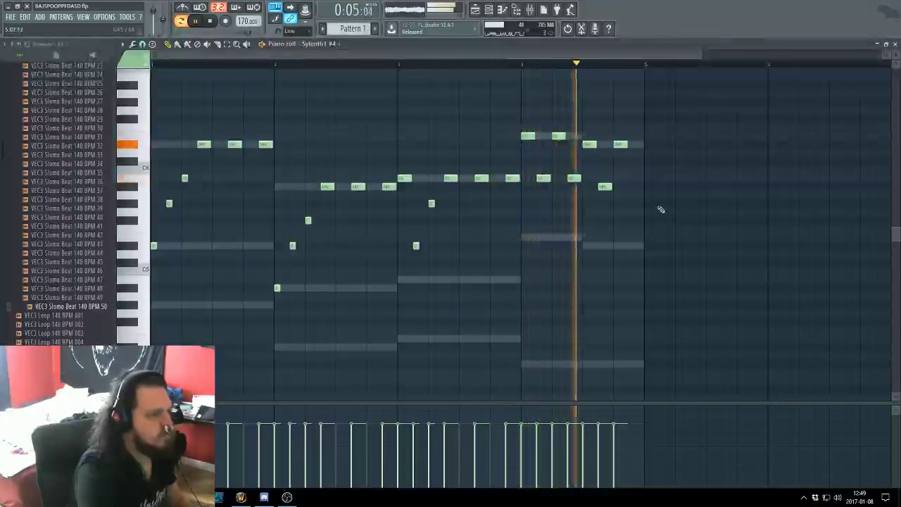
{"action": "left_click_drag", "start_coordinate": [624, 167], "coordinate": [542, 215]}
{"action": "key", "text": "Delete"}
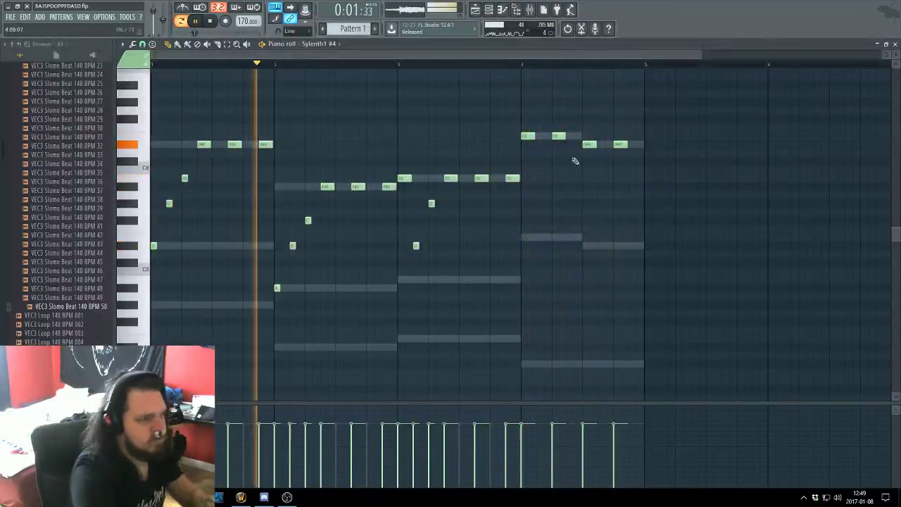
Try short B5 and D#6 notes after each E6 in bar 4, play them back, and delete them
{"action": "left_click", "coordinate": [539, 178]}
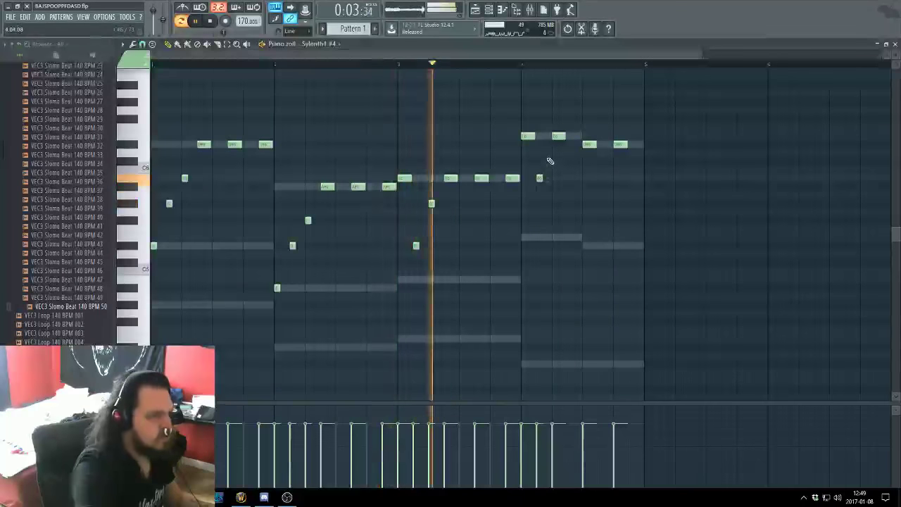
{"action": "left_click", "coordinate": [547, 152]}
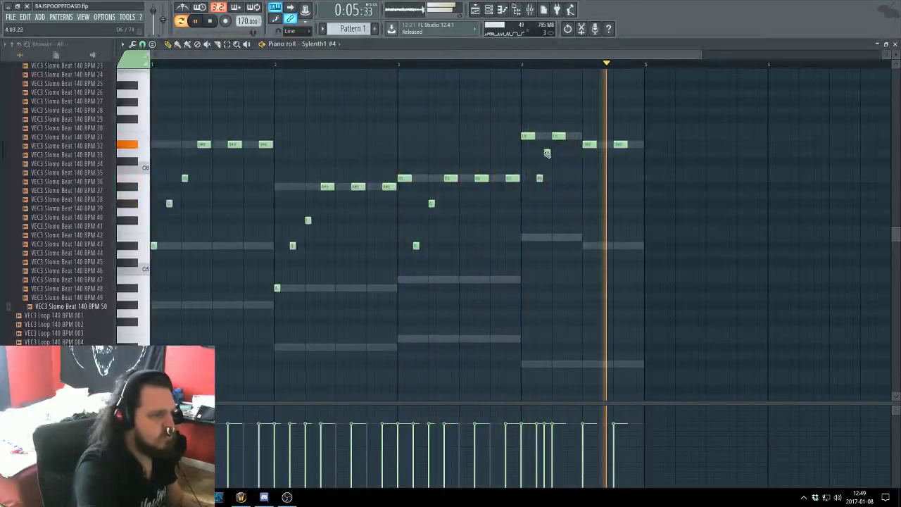
{"action": "left_click_drag", "start_coordinate": [546, 152], "coordinate": [542, 143]}
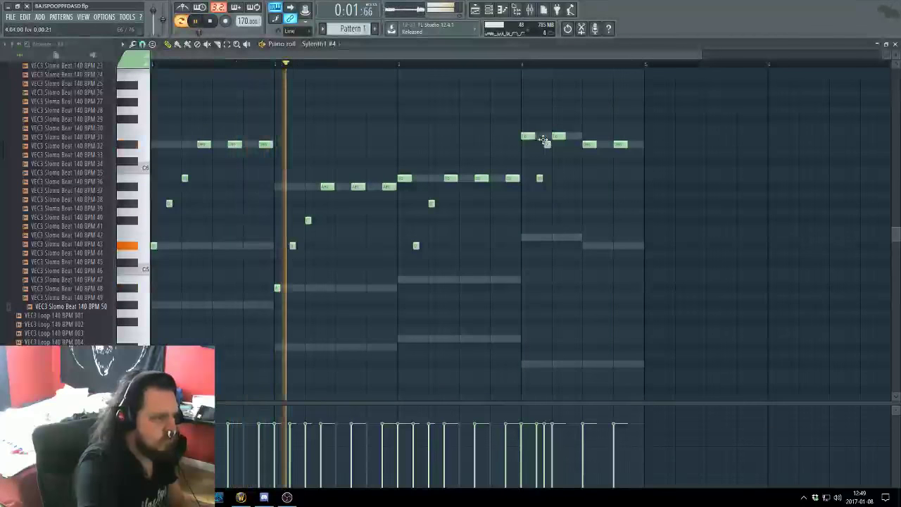
{"action": "key", "text": "space"}
{"action": "left_click", "coordinate": [566, 179]}
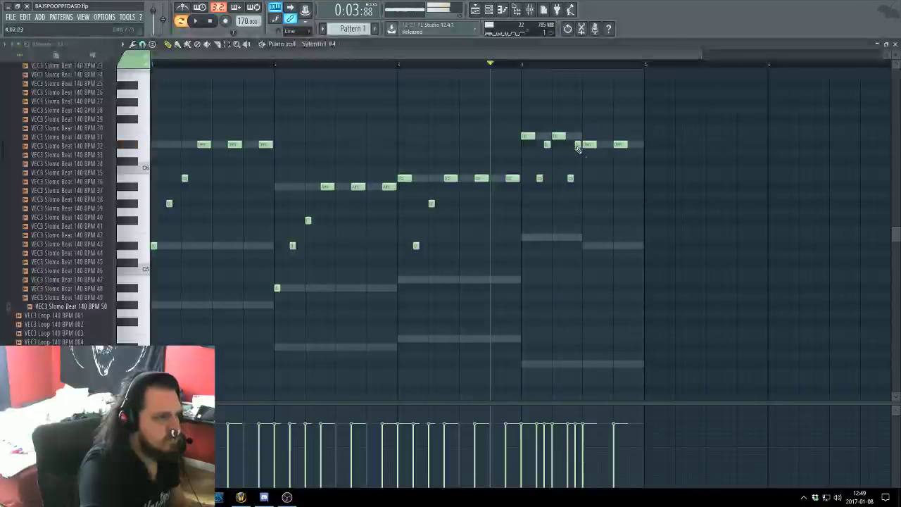
{"action": "key", "text": "space"}
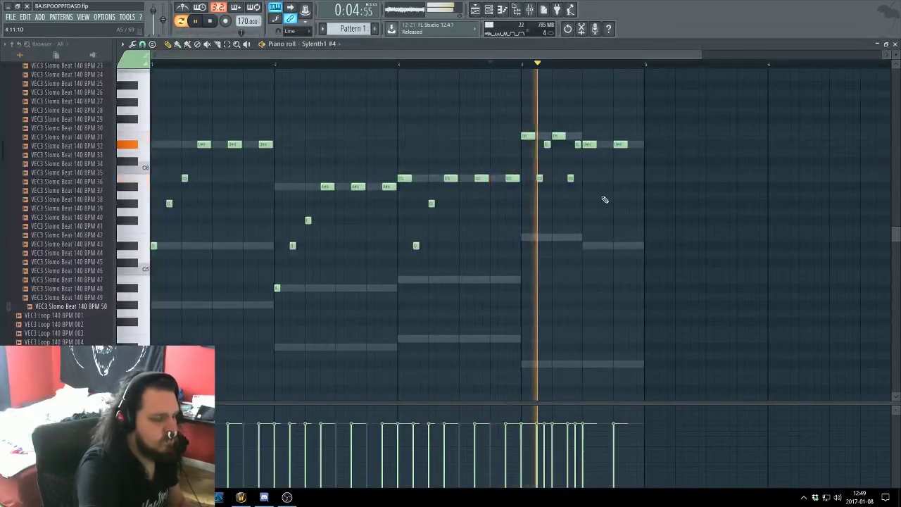
{"action": "right_click", "coordinate": [569, 178]}
{"action": "right_click", "coordinate": [578, 145]}
{"action": "right_click", "coordinate": [547, 144]}
{"action": "right_click", "coordinate": [539, 177]}
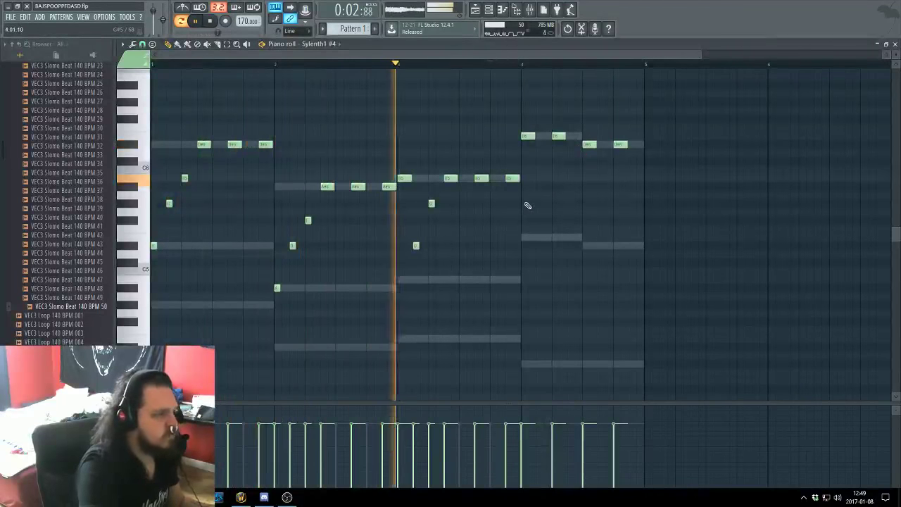
Place a short B5 between bar 4's E6 notes, trying D#6 in place of the second E6 and returning it to E6
{"action": "key", "text": "space"}
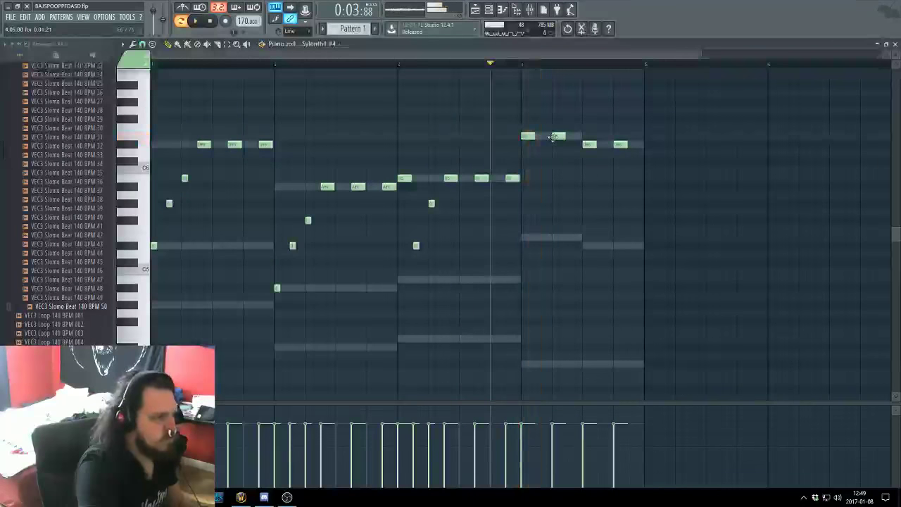
{"action": "left_click", "coordinate": [539, 177]}
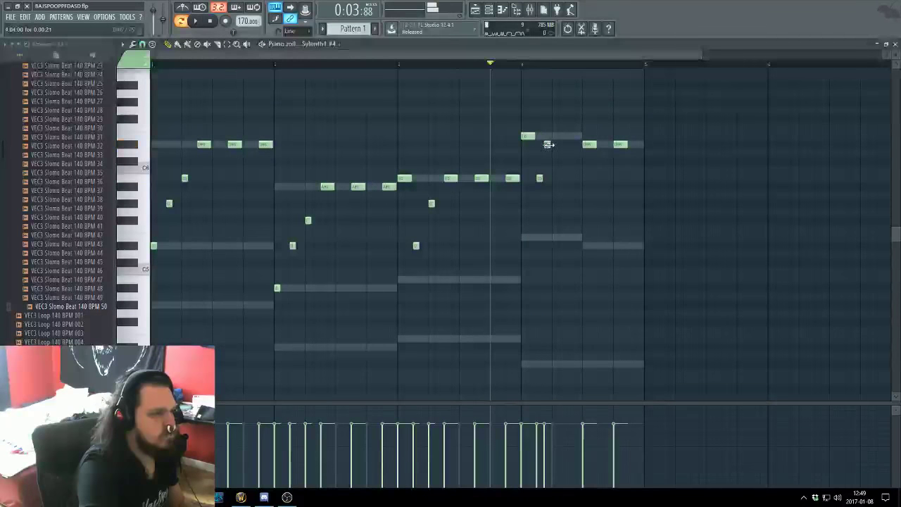
{"action": "left_click", "coordinate": [555, 144]}
{"action": "key", "text": "space"}
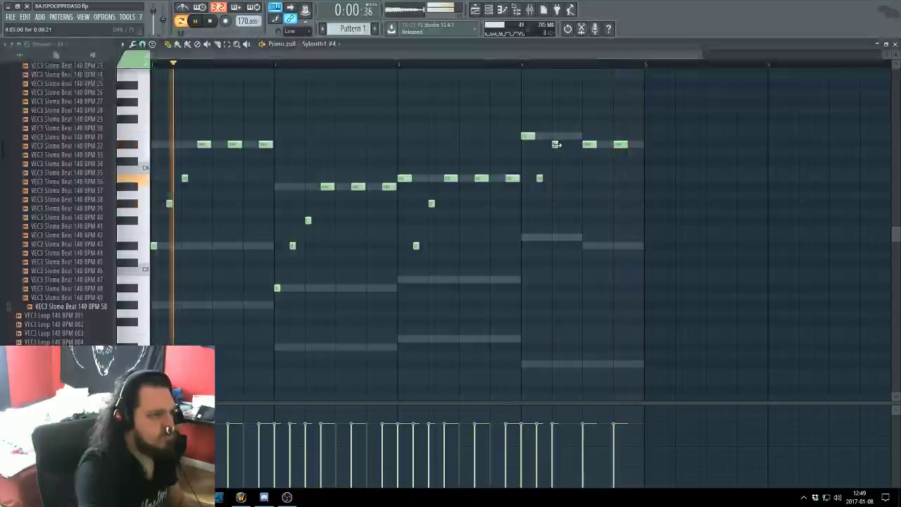
{"action": "left_click_drag", "start_coordinate": [558, 145], "coordinate": [557, 137]}
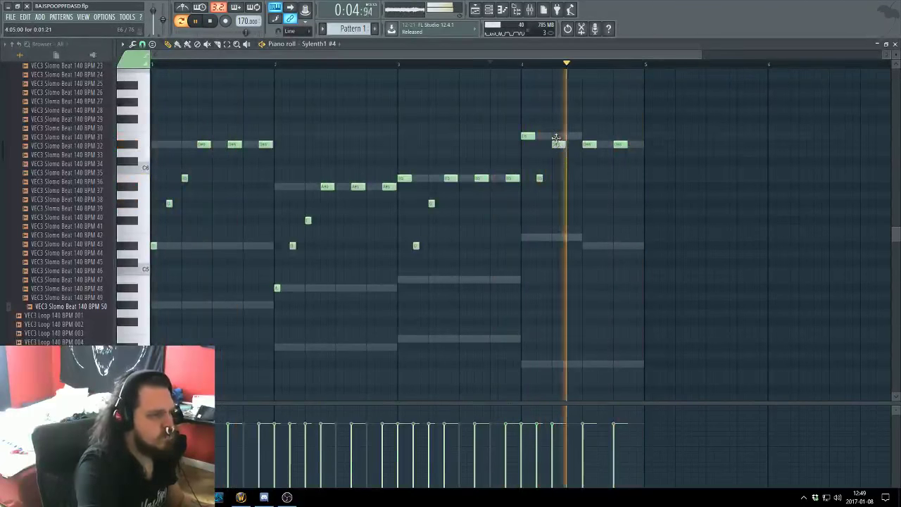
{"action": "right_click", "coordinate": [538, 178]}
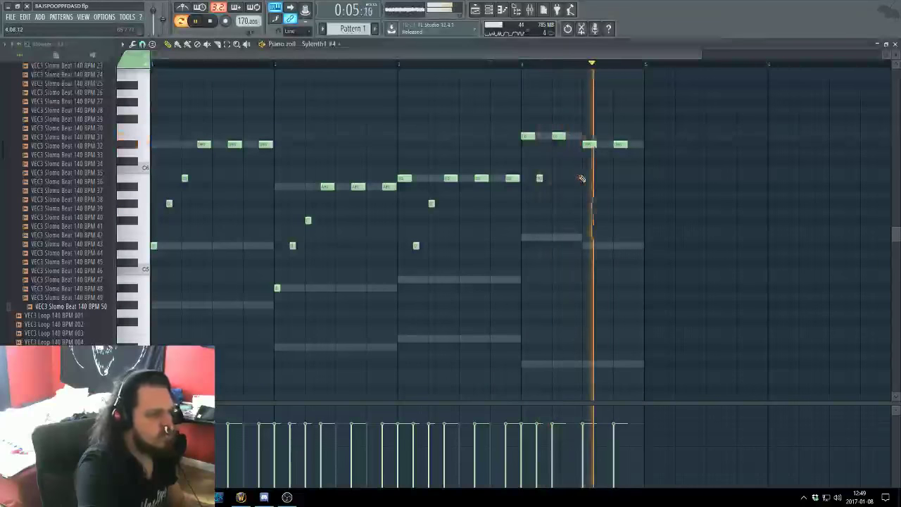
{"action": "scroll", "coordinate": [583, 176], "scroll_direction": "down", "scroll_amount": 2}
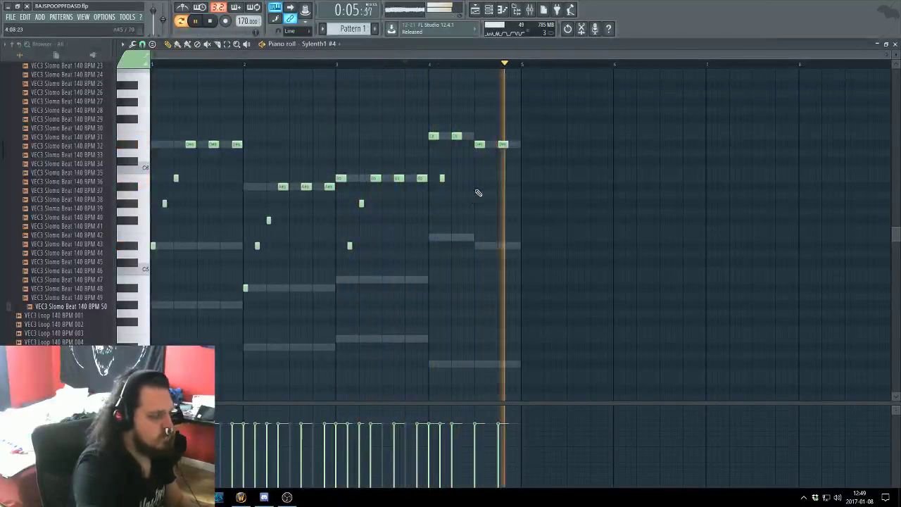
Open the Sylenth1 #4 instrument from the channel rack and adjust the phase of oscillators A1 and A2
{"action": "key", "text": "F7"}
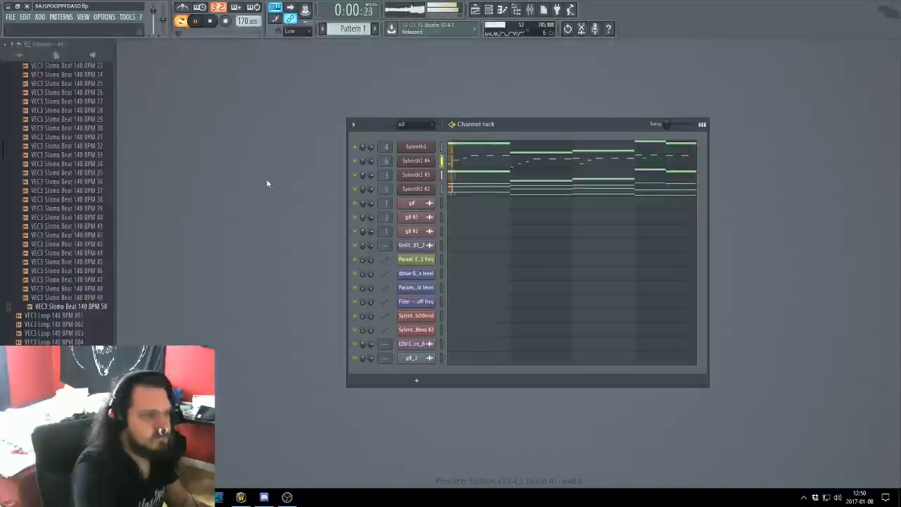
{"action": "right_click", "coordinate": [425, 161]}
{"action": "left_click", "coordinate": [417, 160]}
{"action": "left_click", "coordinate": [416, 160]}
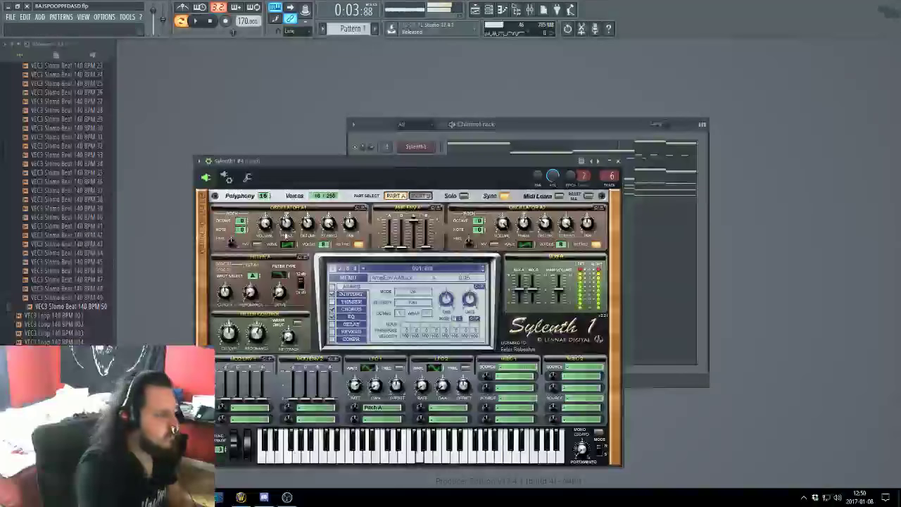
{"action": "left_click_drag", "start_coordinate": [285, 229], "coordinate": [287, 221]}
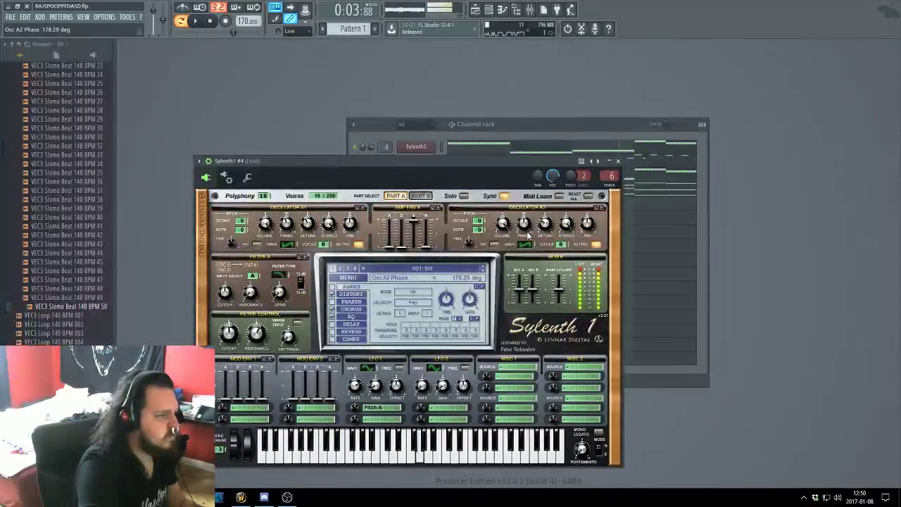
{"action": "left_click_drag", "start_coordinate": [550, 226], "coordinate": [550, 215]}
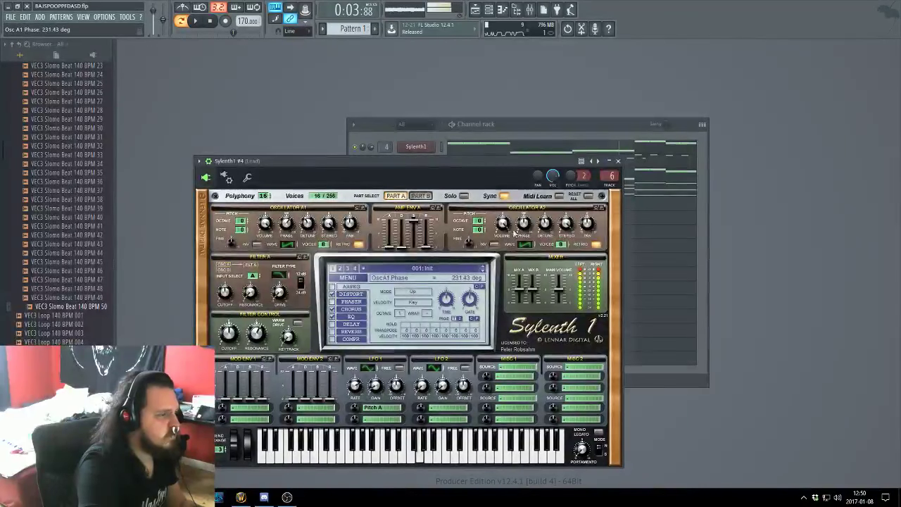
{"action": "left_click_drag", "start_coordinate": [524, 223], "coordinate": [523, 211]}
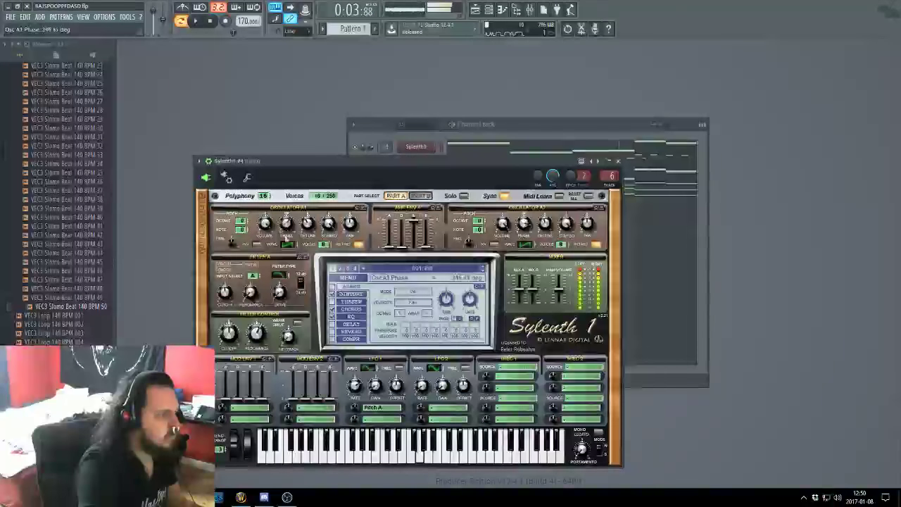
{"action": "left_click_drag", "start_coordinate": [285, 224], "coordinate": [286, 239]}
Raise Sylenth1 #4's oscillator A1 octave to +2 and play the pattern
{"action": "key", "text": "F6"}
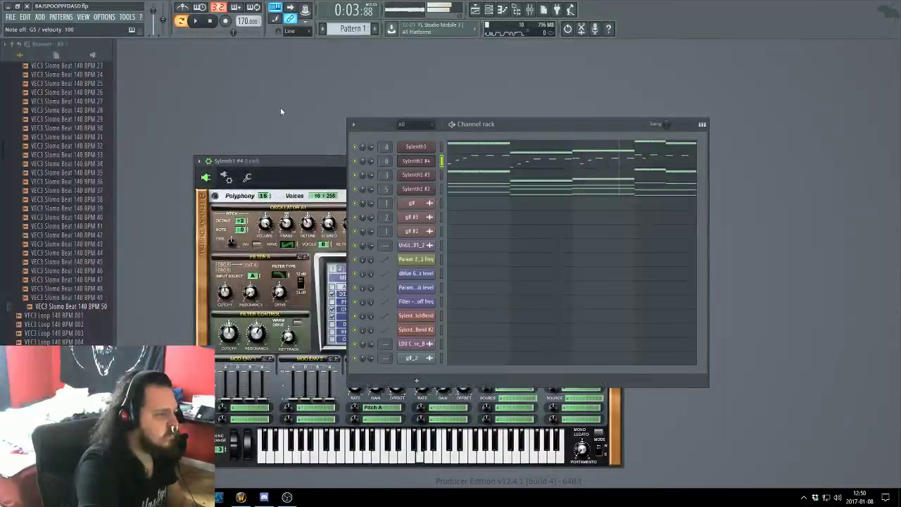
{"action": "left_click", "coordinate": [239, 199]}
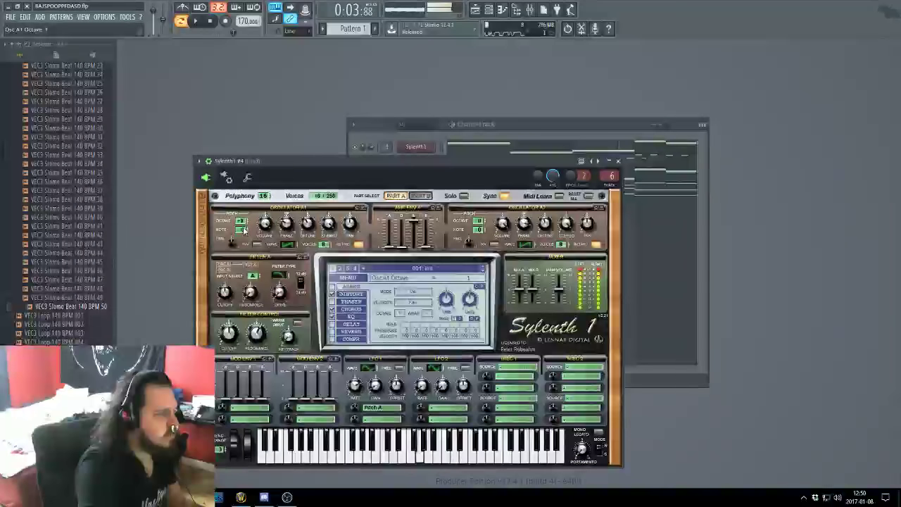
{"action": "key", "text": "F6"}
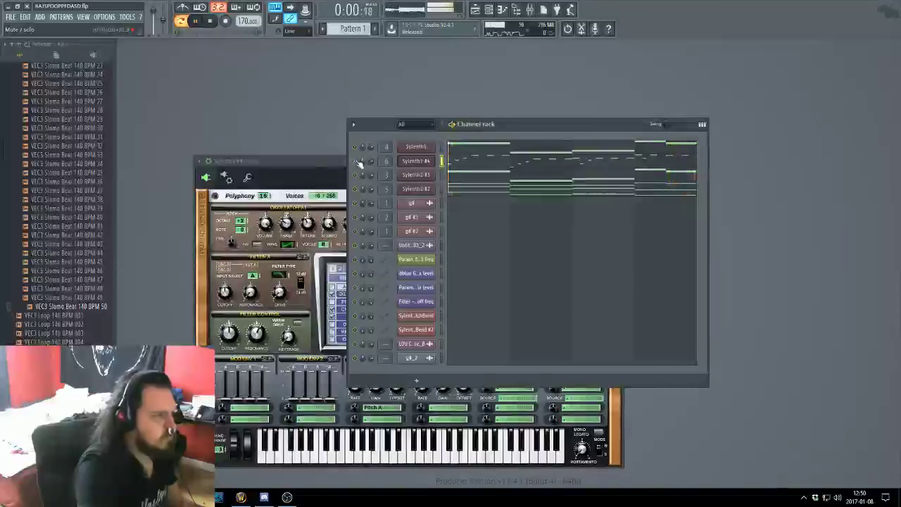
Set Sylenth1 #4's Filter A drive to 4.10, adjust the filter control cutoff, and return to the channel rack
{"action": "left_click", "coordinate": [325, 211]}
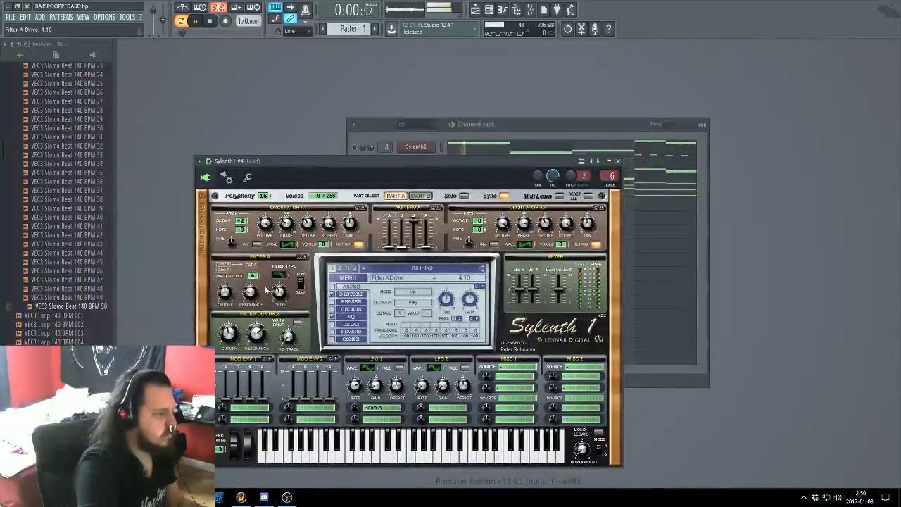
{"action": "left_click_drag", "start_coordinate": [229, 338], "coordinate": [229, 333]}
{"action": "left_click", "coordinate": [356, 149]}
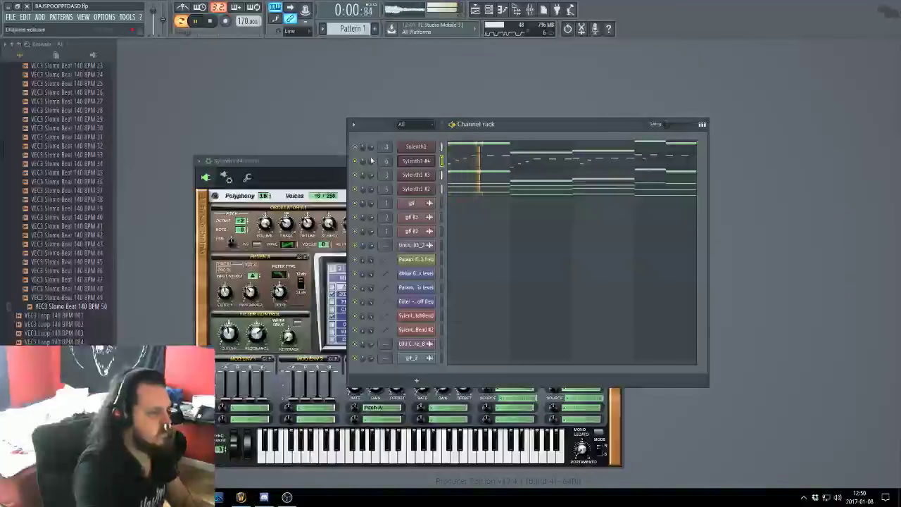
Paint four consecutive Pattern 1 clips on playlist Track 8 from bar 57 to bar 73
{"action": "key", "text": "F5"}
{"action": "key", "text": "F9"}
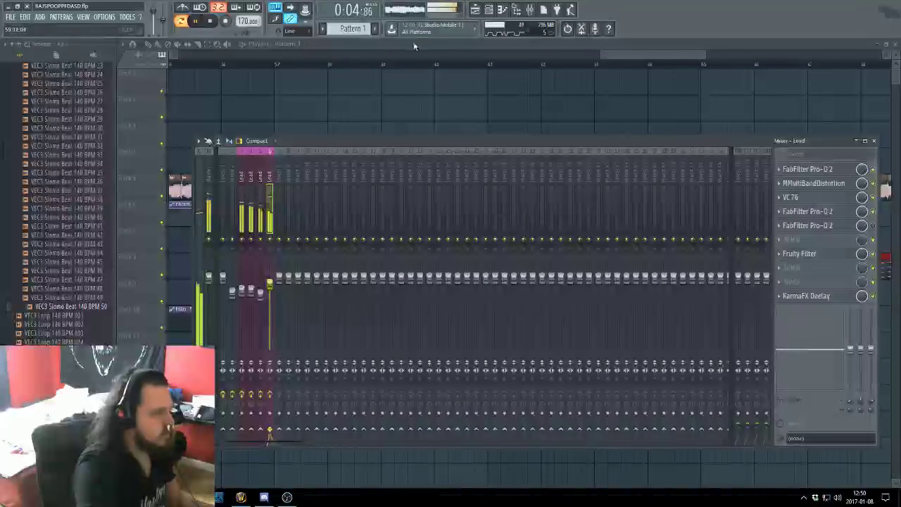
{"action": "left_click", "coordinate": [415, 44]}
{"action": "scroll", "coordinate": [406, 105], "scroll_direction": "down", "scroll_amount": 3}
{"action": "right_click", "coordinate": [351, 271]}
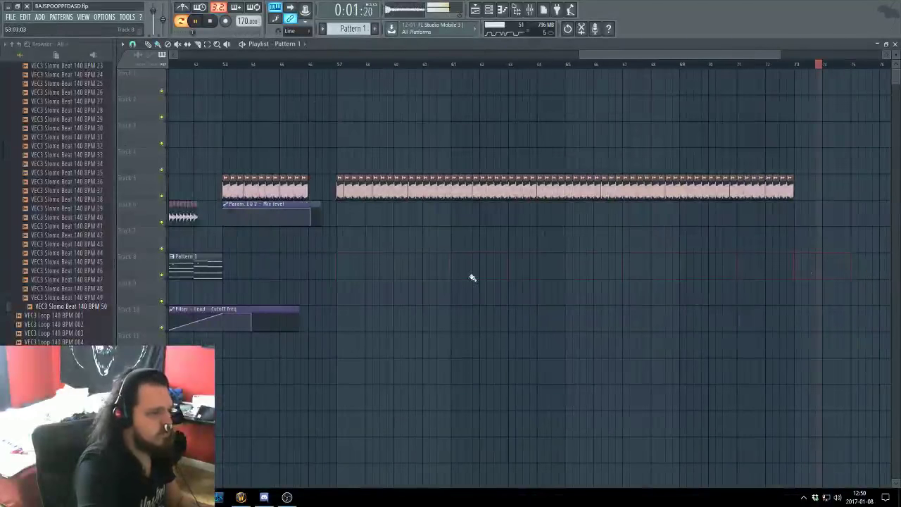
{"action": "left_click_drag", "start_coordinate": [342, 270], "coordinate": [693, 274]}
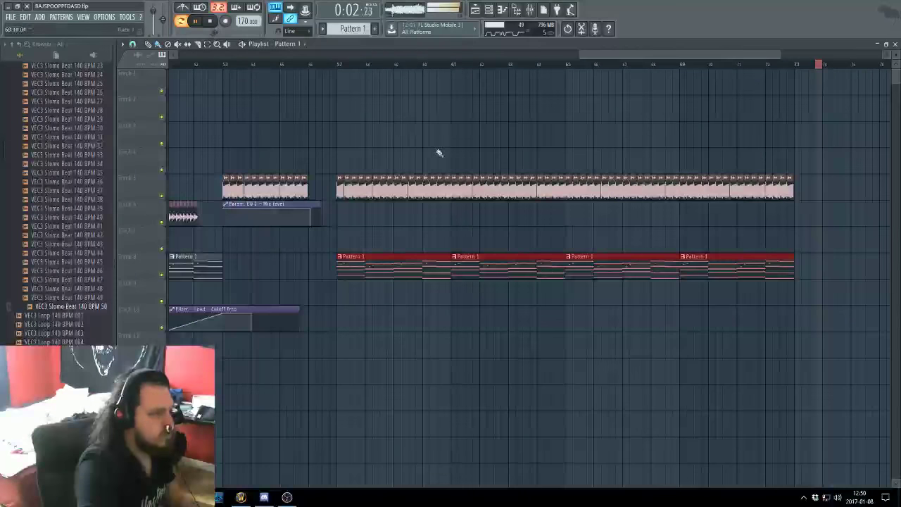
Play the arrangement from bar 57 to hear the new Pattern 1 clips, and return to the channel rack
{"action": "left_click", "coordinate": [340, 71]}
{"action": "scroll", "coordinate": [419, 197], "scroll_direction": "down", "scroll_amount": 2}
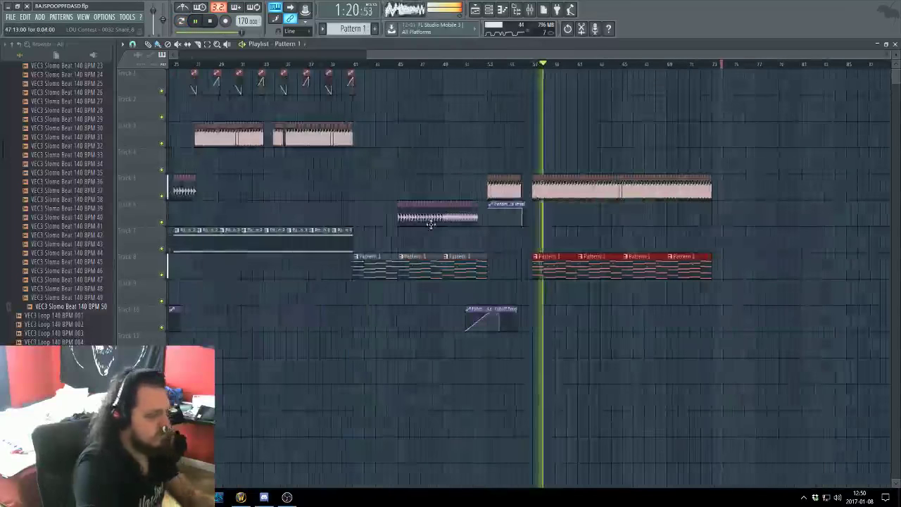
{"action": "key", "text": "F5"}
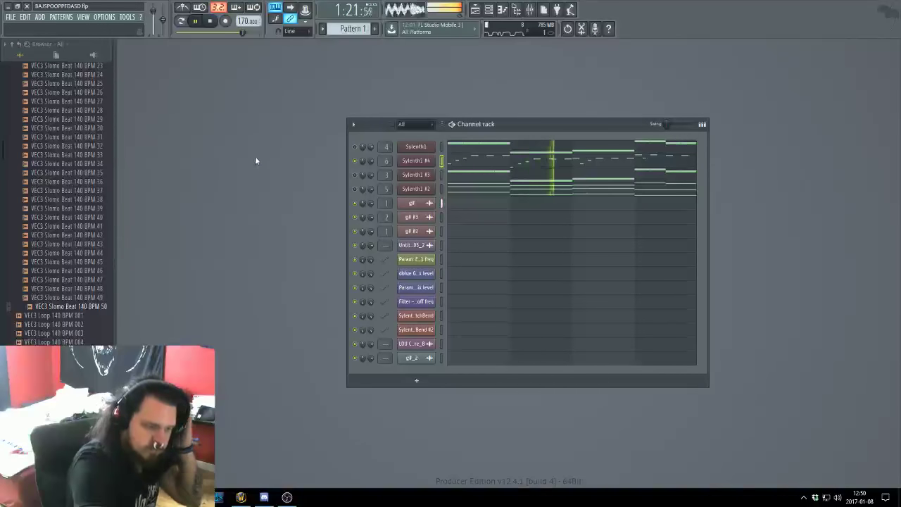
{"action": "left_click", "coordinate": [240, 497]}
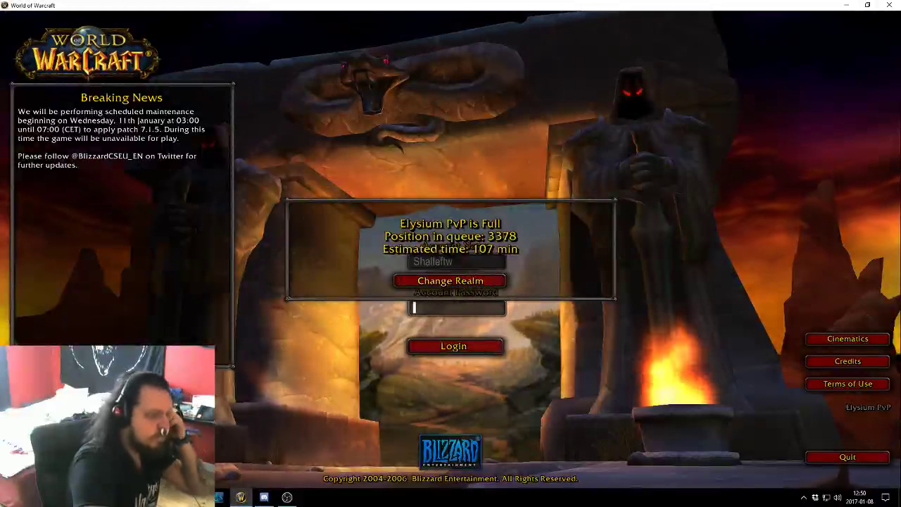
{"action": "key", "text": "alt+Tab"}
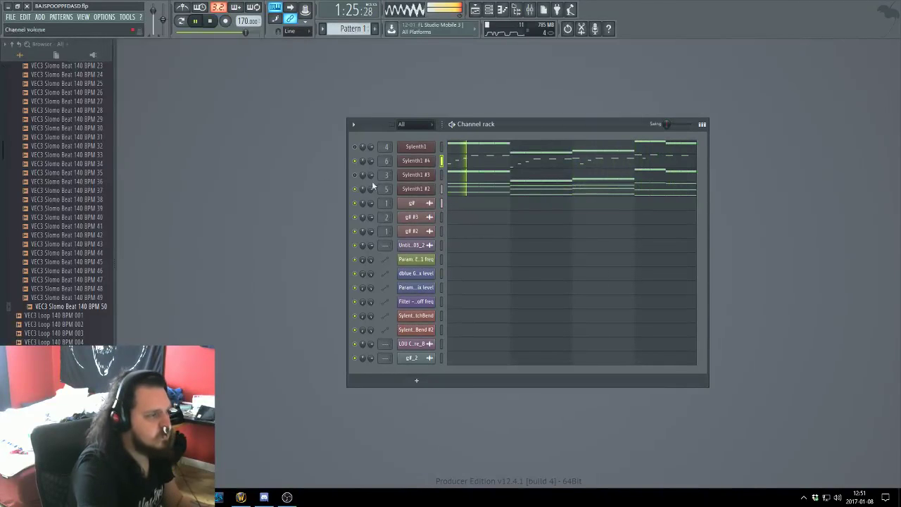
Switch playback to Pattern 1 and set Sylenth1 #4's oscillator A1 and A2 octaves to -1
{"action": "left_click", "coordinate": [184, 21]}
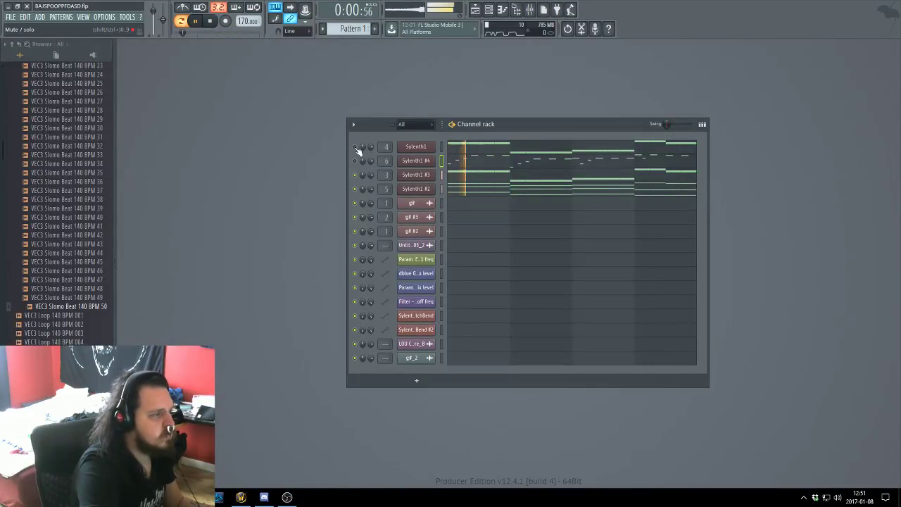
{"action": "left_click", "coordinate": [412, 161]}
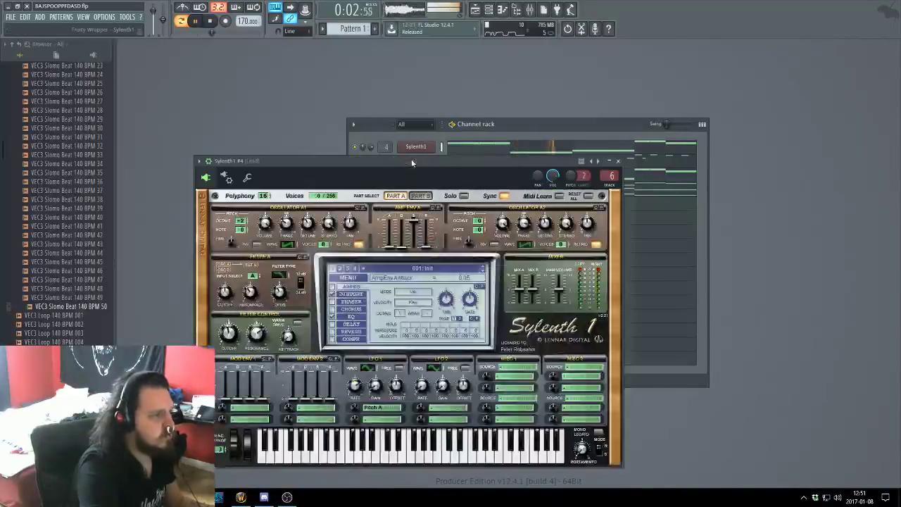
{"action": "key", "text": "F6"}
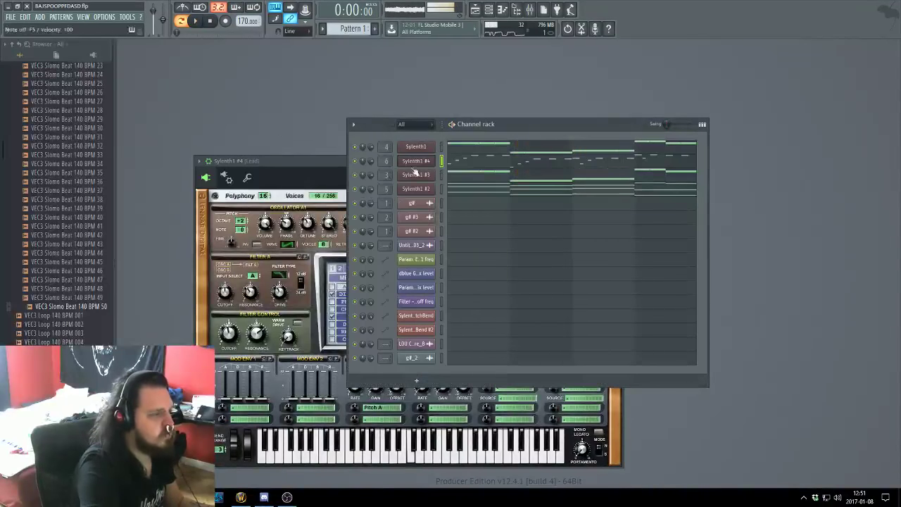
{"action": "left_click", "coordinate": [246, 224]}
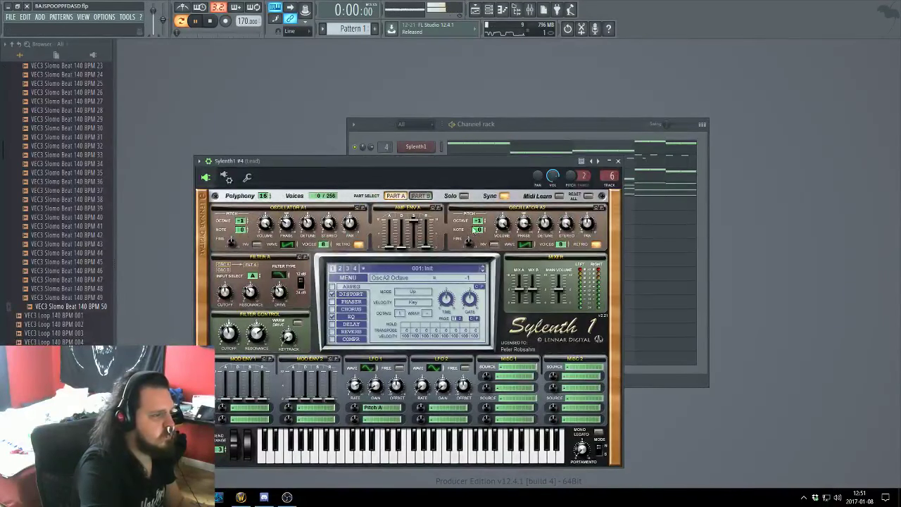
{"action": "key", "text": "space"}
{"action": "key", "text": "F6"}
Adjust Sylenth1 #4's filter control resonance and set its filter control cutoff to 99.98 Hz while the pattern plays
{"action": "left_click", "coordinate": [322, 158]}
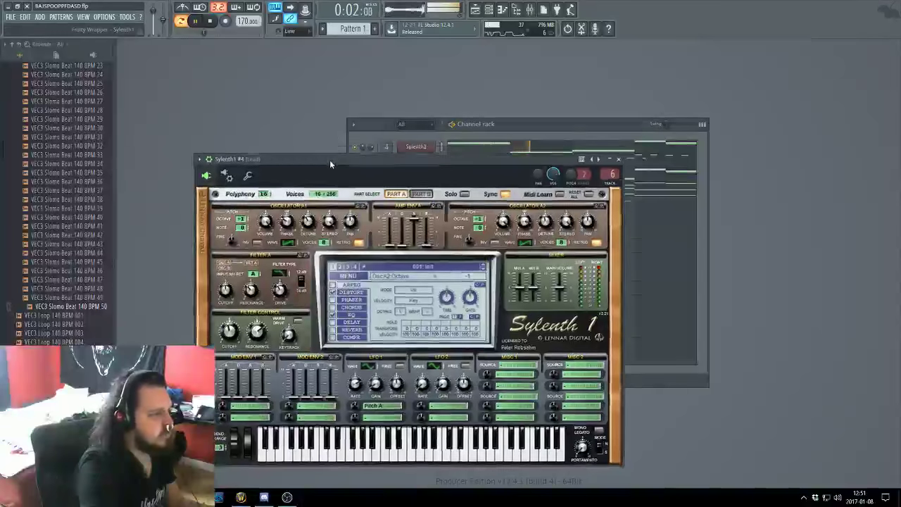
{"action": "left_click_drag", "start_coordinate": [330, 160], "coordinate": [327, 143]}
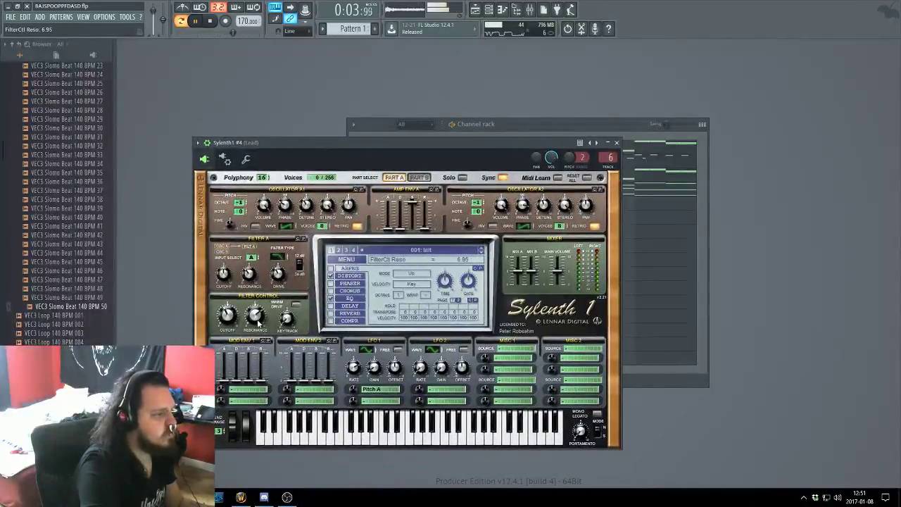
{"action": "left_click_drag", "start_coordinate": [227, 316], "coordinate": [257, 296]}
{"action": "left_click", "coordinate": [373, 124]}
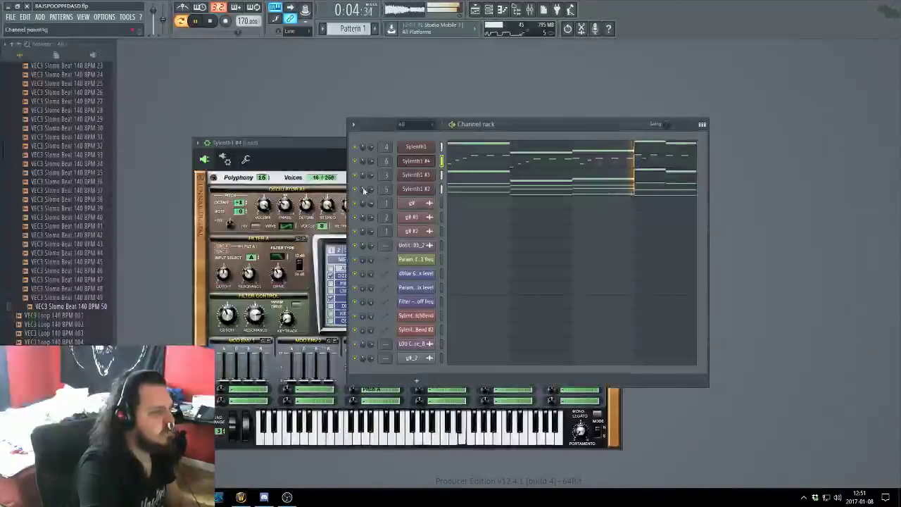
{"action": "left_click", "coordinate": [317, 142]}
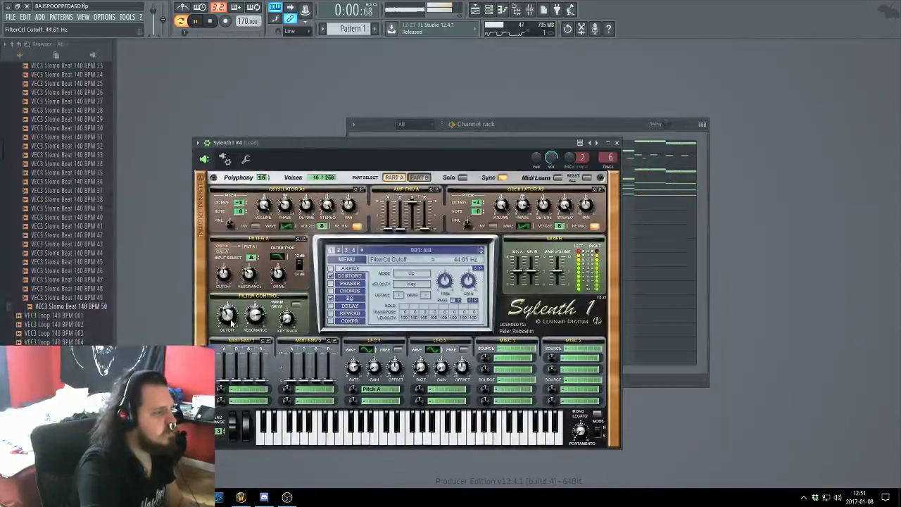
{"action": "left_click_drag", "start_coordinate": [232, 322], "coordinate": [232, 319]}
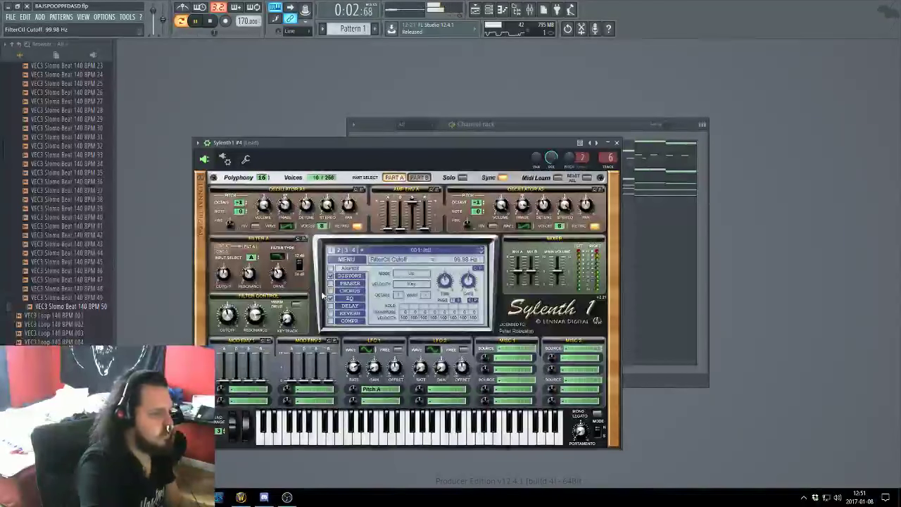
Compare Sylenth1 #4 with chorus on and off, leave chorus on, and clone the channel
{"action": "left_click", "coordinate": [347, 291]}
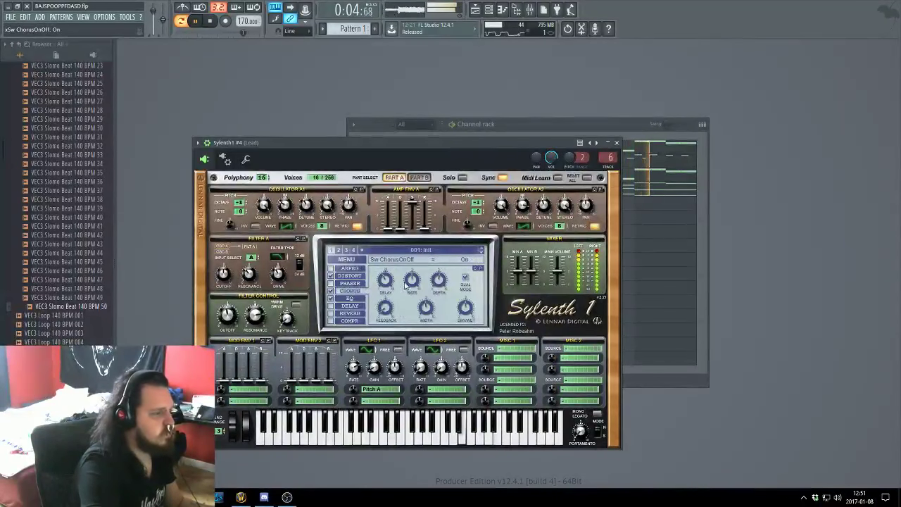
{"action": "left_click", "coordinate": [330, 290]}
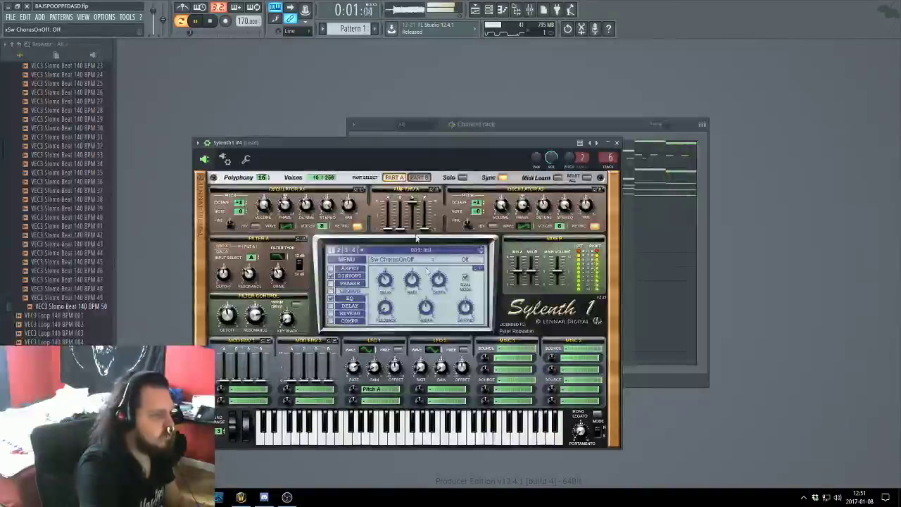
{"action": "left_click", "coordinate": [413, 133]}
{"action": "right_click", "coordinate": [416, 164]}
{"action": "left_click", "coordinate": [458, 237]}
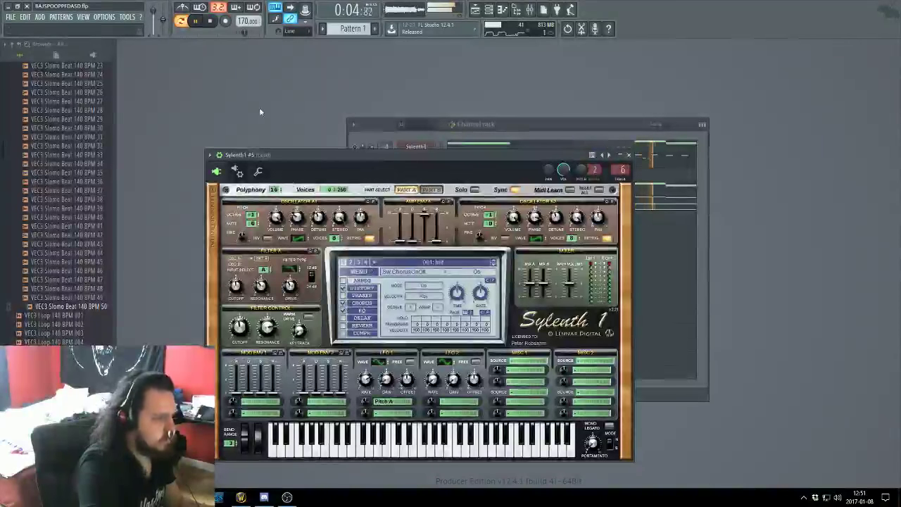
Copy the Sylenth1 #4 melody into Sylenth1 #5 and set its oscillator A1 and A2 octaves to 0
{"action": "left_click", "coordinate": [394, 132]}
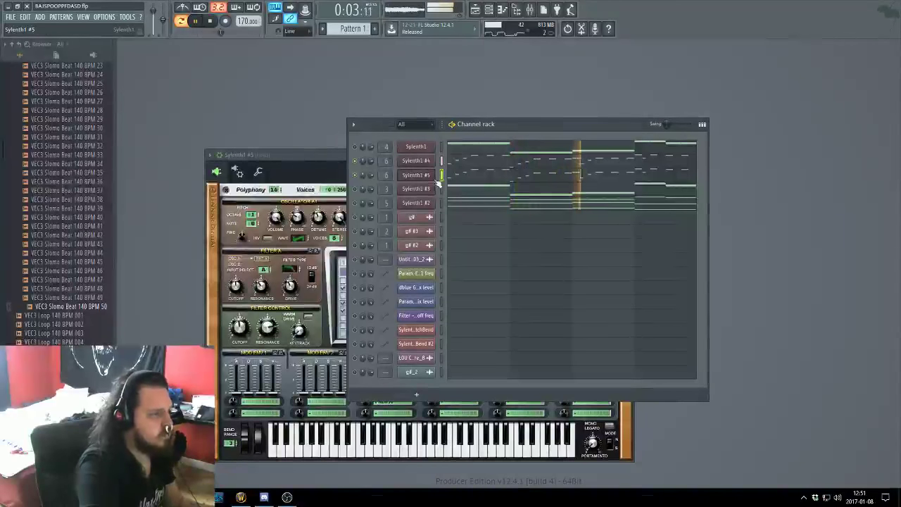
{"action": "left_click", "coordinate": [419, 175]}
{"action": "left_click", "coordinate": [418, 174]}
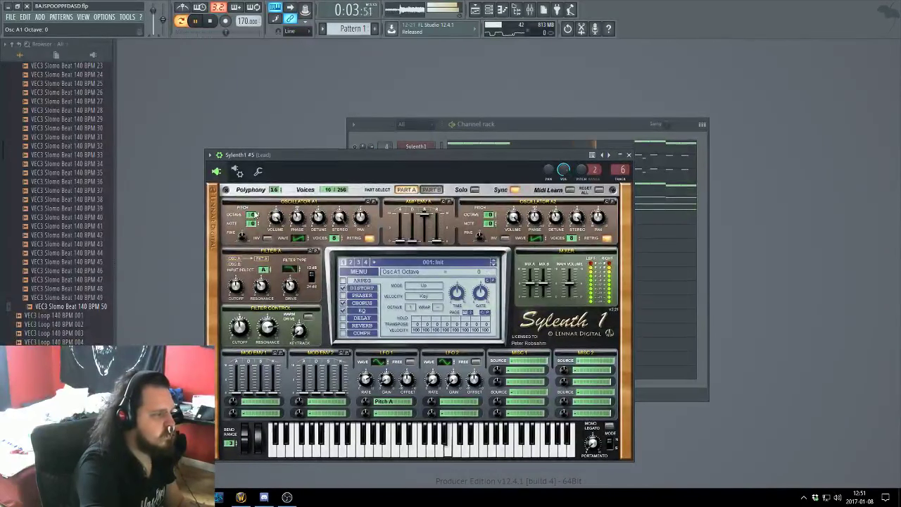
{"action": "key", "text": "F6"}
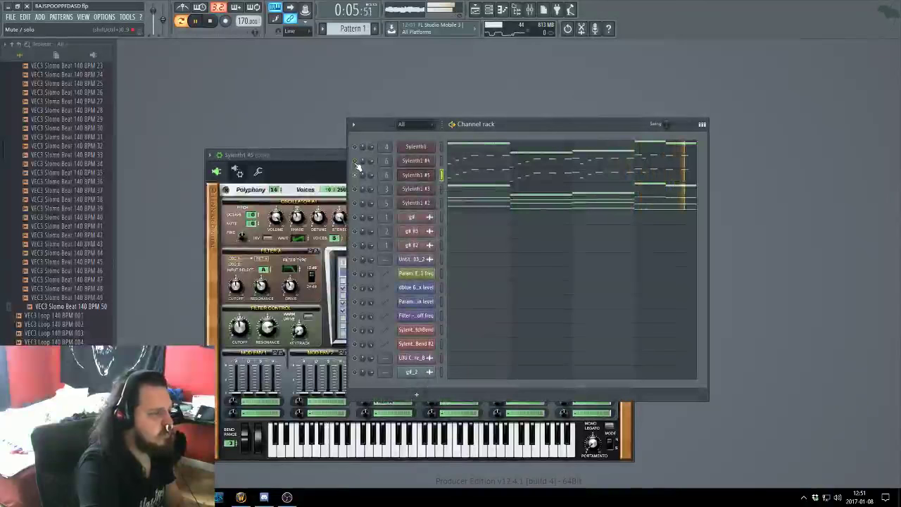
Clone Sylenth1 #5, copy its melody into Sylenth1 #6, and solo the new channel
{"action": "right_click", "coordinate": [423, 175]}
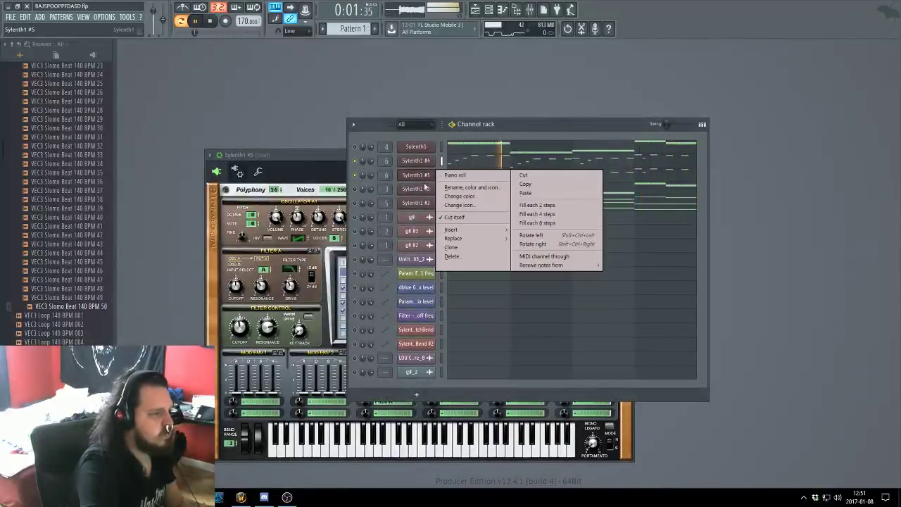
{"action": "left_click", "coordinate": [454, 247]}
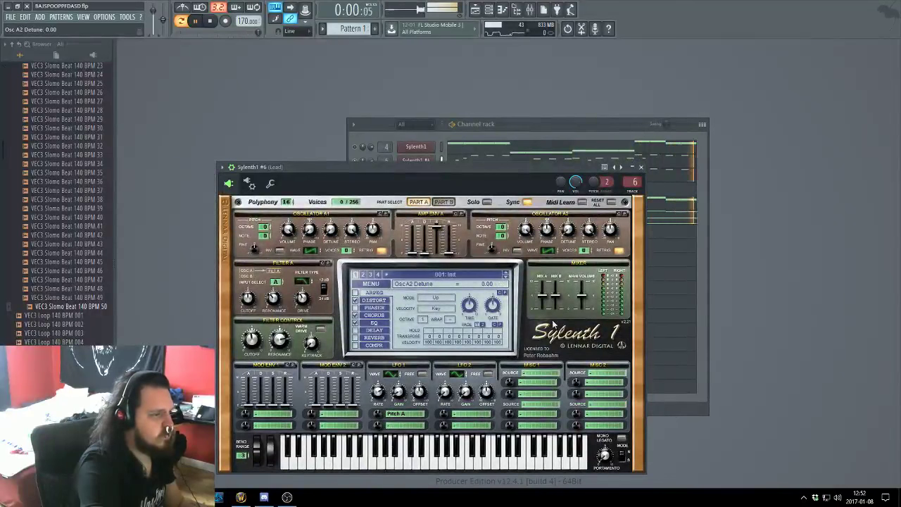
{"action": "key", "text": "F6"}
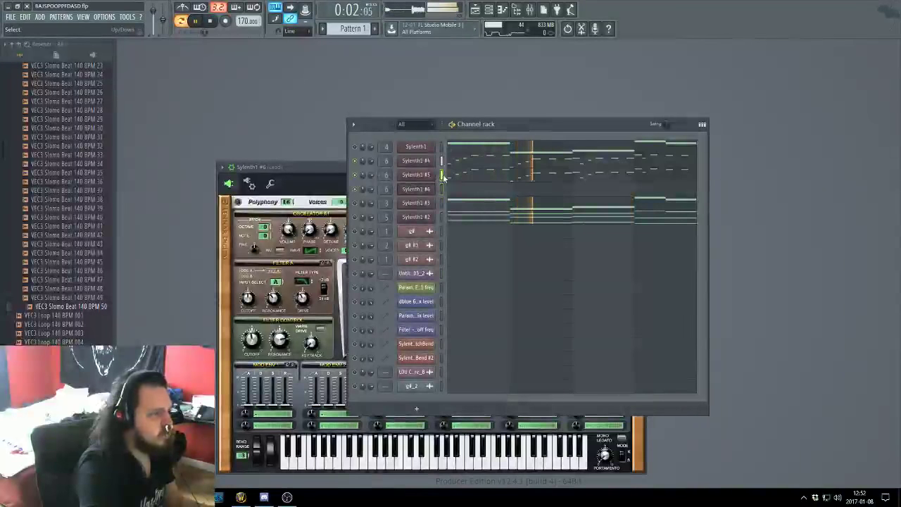
{"action": "key", "text": "ctrl+c"}
{"action": "left_click", "coordinate": [442, 189]}
{"action": "key", "text": "ctrl+v"}
{"action": "right_click", "coordinate": [356, 189]}
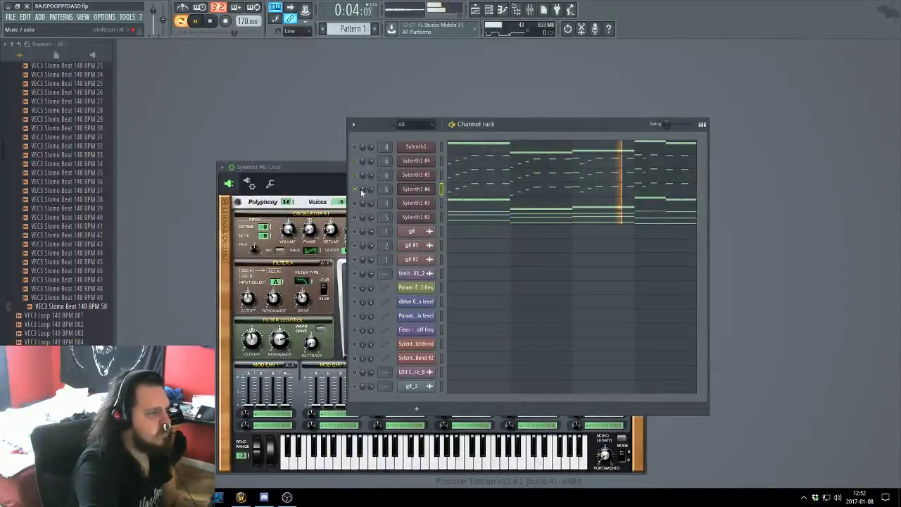
Set Sylenth1 #6's oscillator A1 octave to -1 and oscillator A2 detune to 1.05, and unmute all channels
{"action": "left_click", "coordinate": [416, 190]}
{"action": "left_click", "coordinate": [417, 189]}
{"action": "left_click_drag", "start_coordinate": [358, 171], "coordinate": [346, 125]}
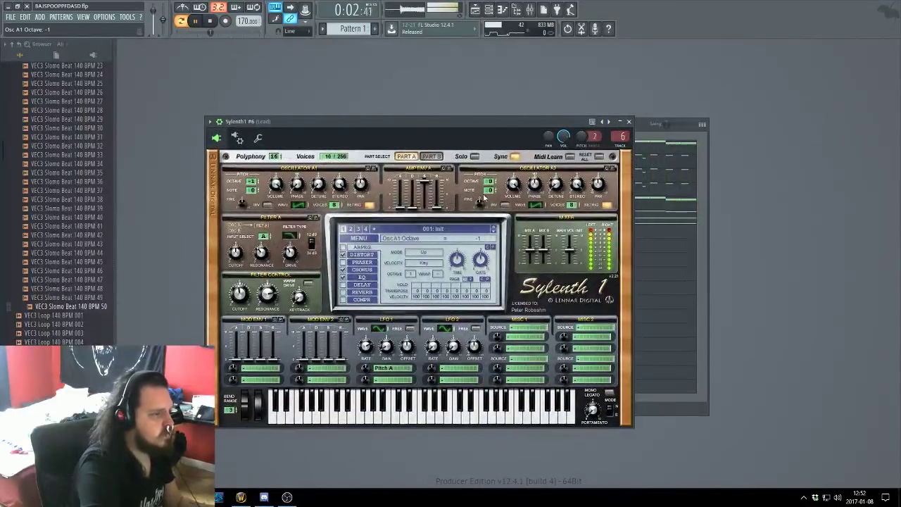
{"action": "left_click_drag", "start_coordinate": [254, 180], "coordinate": [253, 188]}
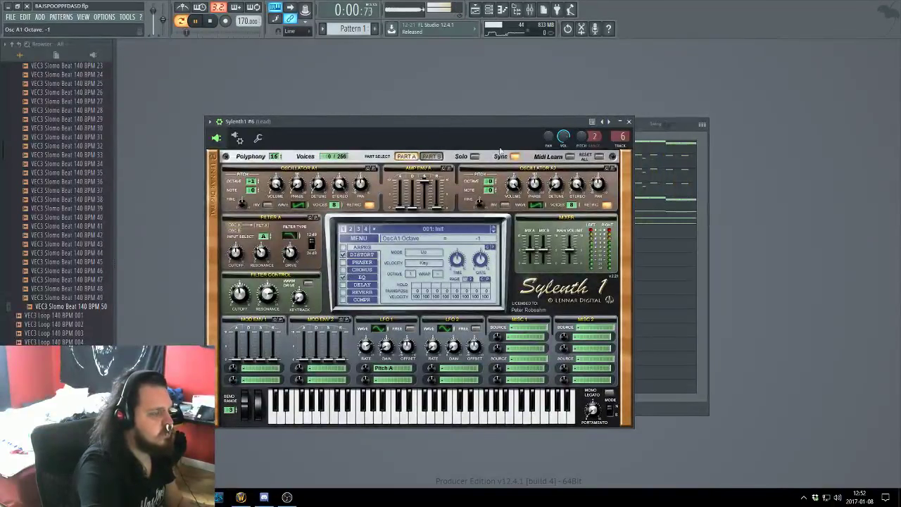
{"action": "key", "text": "F6"}
{"action": "left_click", "coordinate": [325, 127]}
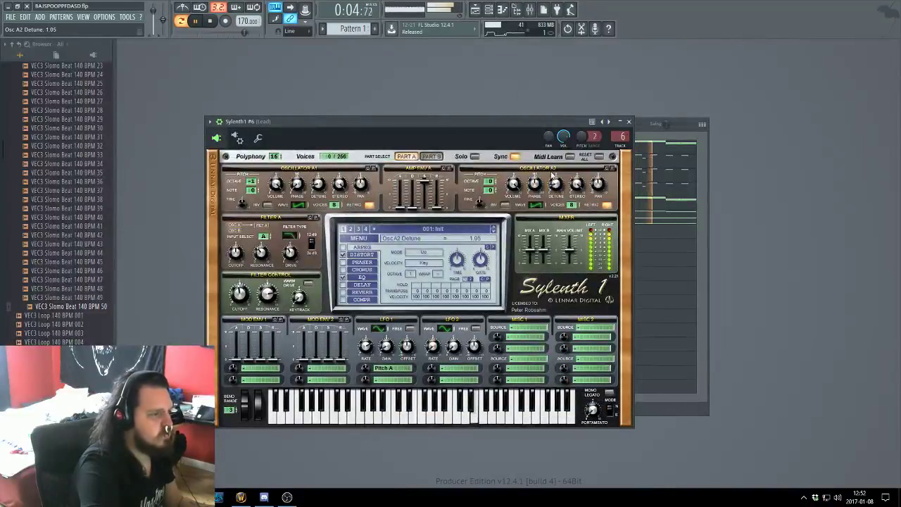
{"action": "key", "text": "F6"}
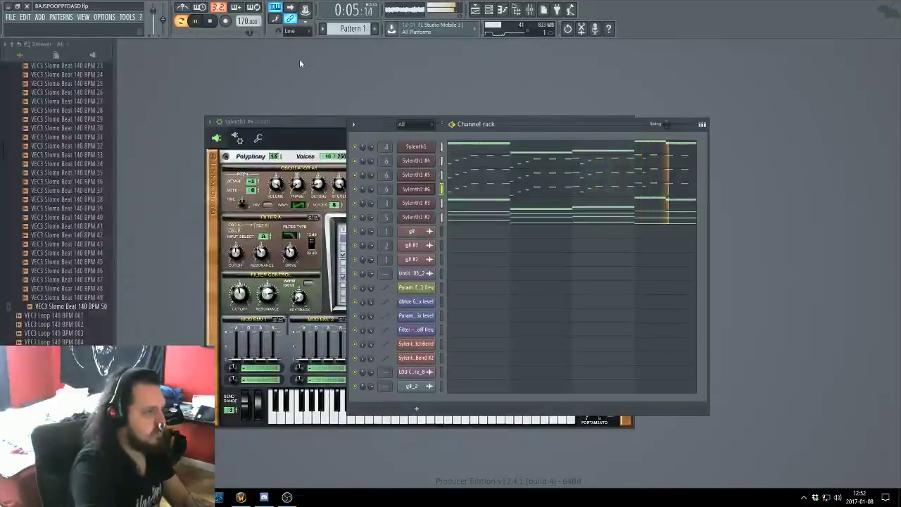
Play the arrangement from bar 45, skip ahead to about bar 50, and select the Pattern 1 clip at bar 49
{"action": "key", "text": "F5"}
{"action": "left_click", "coordinate": [400, 65]}
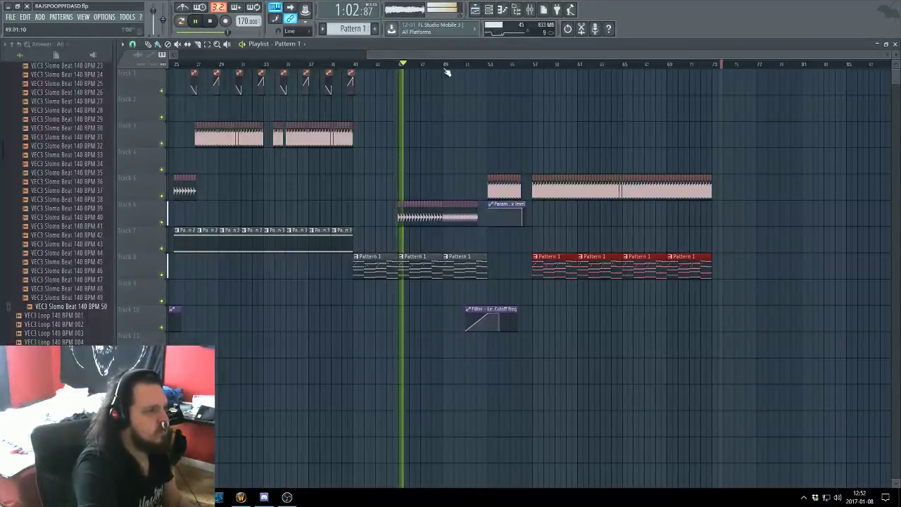
{"action": "scroll", "coordinate": [447, 73], "scroll_direction": "up", "scroll_amount": 2}
{"action": "left_click", "coordinate": [471, 65]}
{"action": "left_click", "coordinate": [534, 268], "text": "ctrl"}
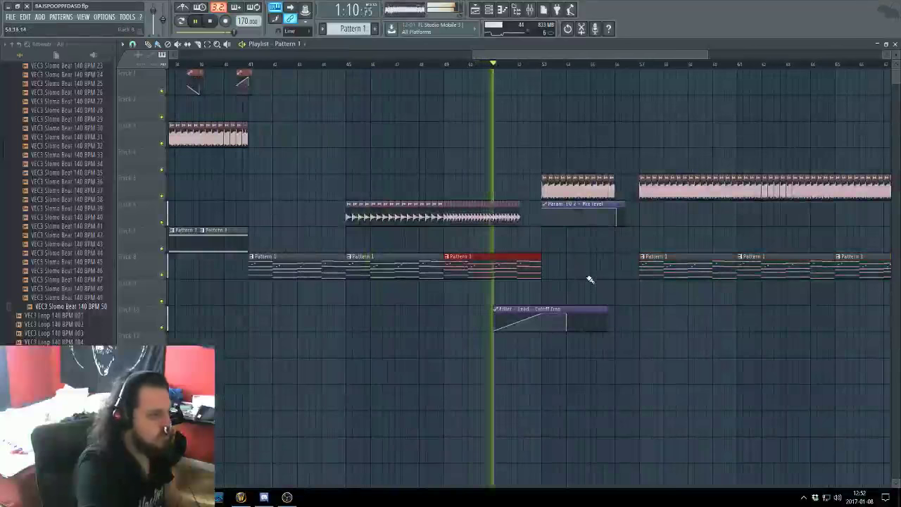
Examine the playlist clips across the transition from bar 53 into the section at bar 57 during playback
{"action": "scroll", "coordinate": [589, 279], "scroll_direction": "up", "scroll_amount": 2}
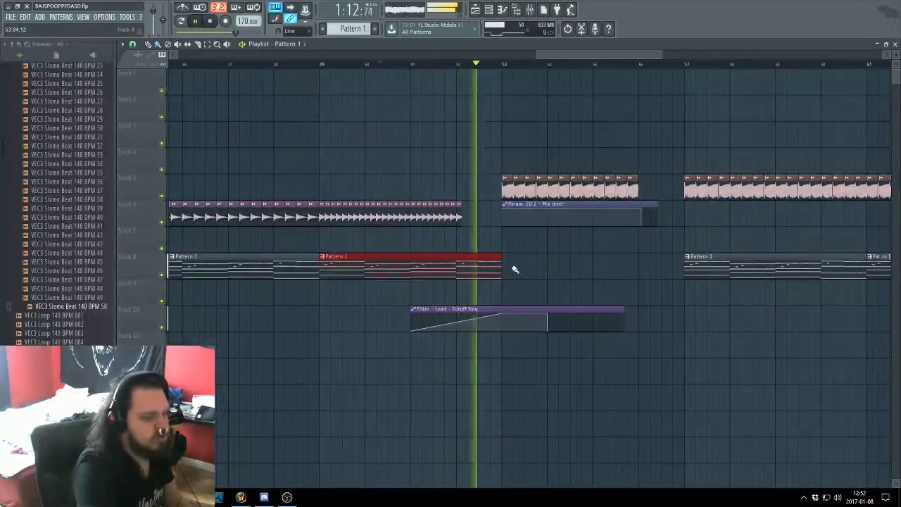
{"action": "scroll", "coordinate": [517, 271], "scroll_direction": "down", "scroll_amount": 2}
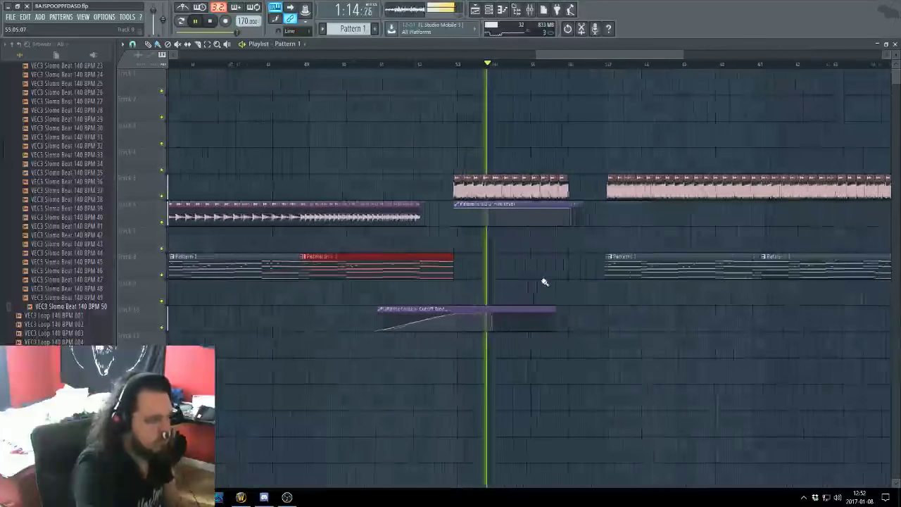
{"action": "scroll", "coordinate": [543, 281], "scroll_direction": "down", "scroll_amount": 4}
{"action": "scroll", "coordinate": [547, 312], "scroll_direction": "up", "scroll_amount": 2}
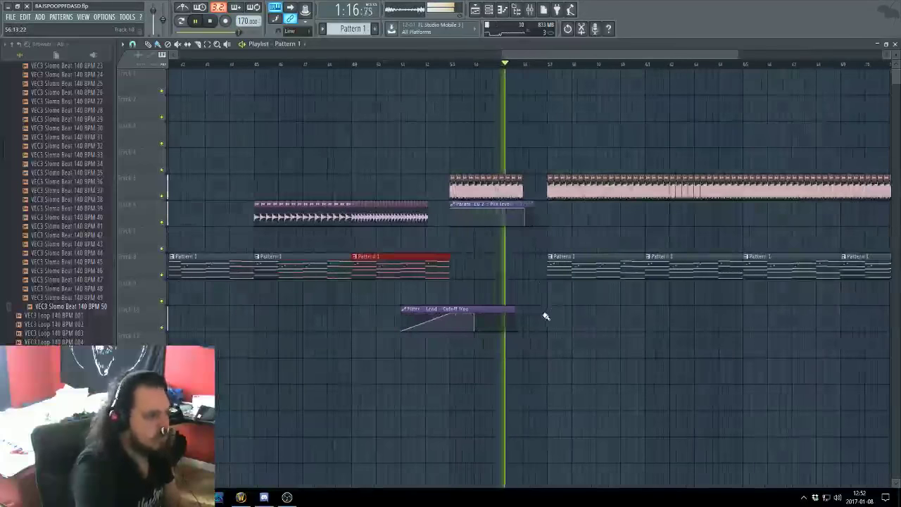
{"action": "scroll", "coordinate": [545, 316], "scroll_direction": "up", "scroll_amount": 3}
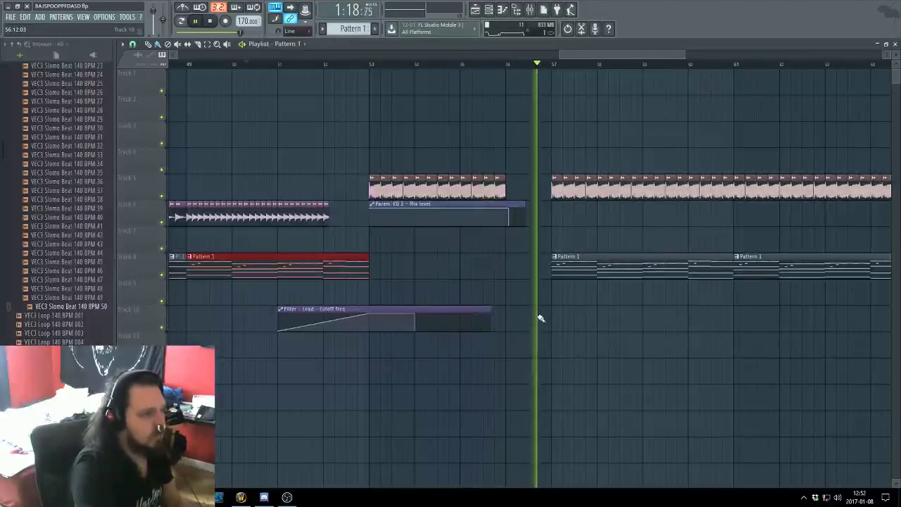
{"action": "scroll", "coordinate": [527, 311], "scroll_direction": "down", "scroll_amount": 4}
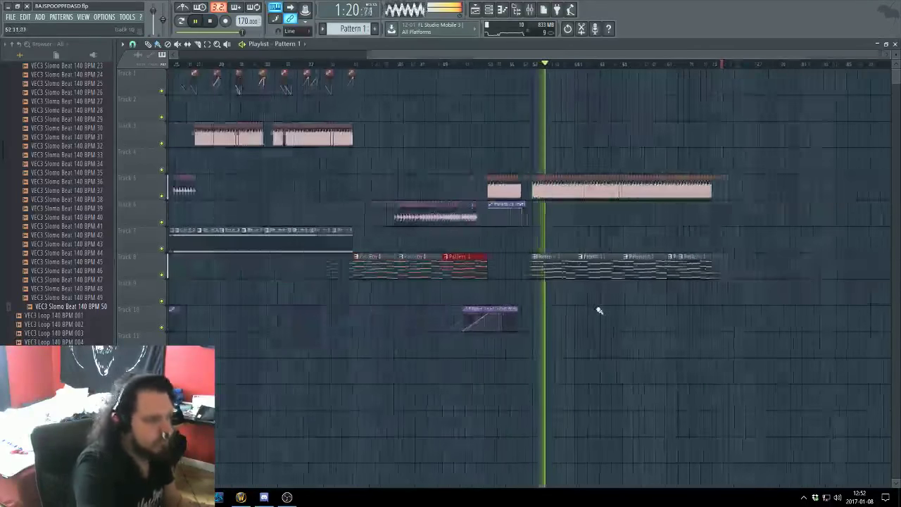
{"action": "scroll", "coordinate": [566, 312], "scroll_direction": "up", "scroll_amount": 3}
{"action": "scroll", "coordinate": [563, 311], "scroll_direction": "down", "scroll_amount": 3}
{"action": "scroll", "coordinate": [607, 313], "scroll_direction": "up", "scroll_amount": 3}
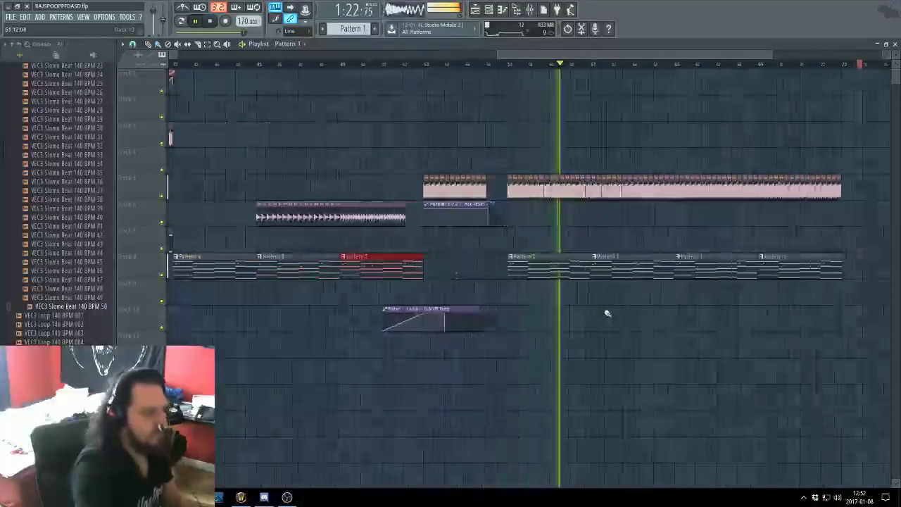
Review the playlist section from bar 57 to its end during playback, and stop playback
{"action": "scroll", "coordinate": [598, 316], "scroll_direction": "down", "scroll_amount": 3}
{"action": "scroll", "coordinate": [652, 322], "scroll_direction": "up", "scroll_amount": 3}
{"action": "scroll", "coordinate": [673, 324], "scroll_direction": "down", "scroll_amount": 1}
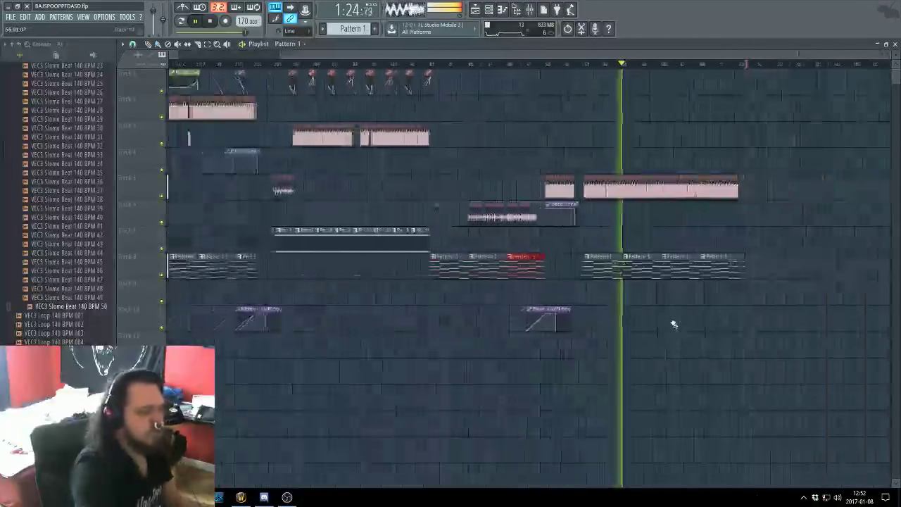
{"action": "scroll", "coordinate": [672, 327], "scroll_direction": "up", "scroll_amount": 2}
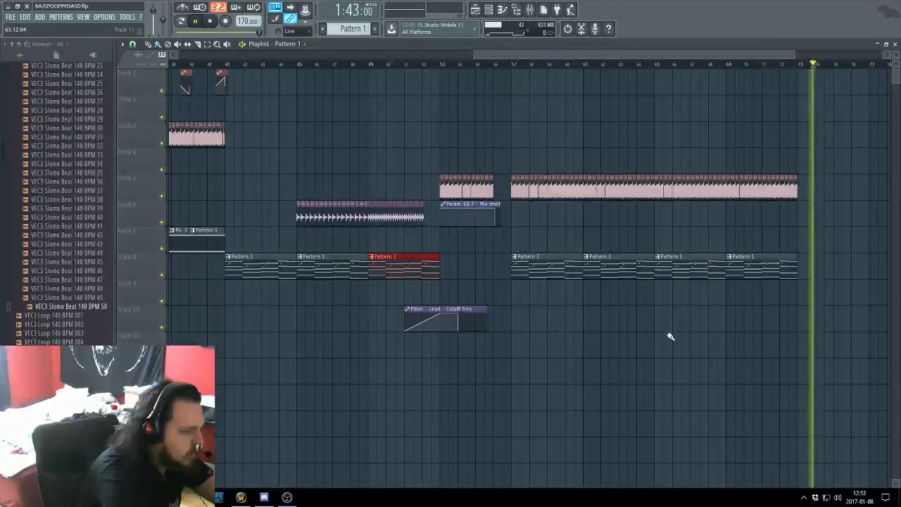
{"action": "key", "text": "space"}
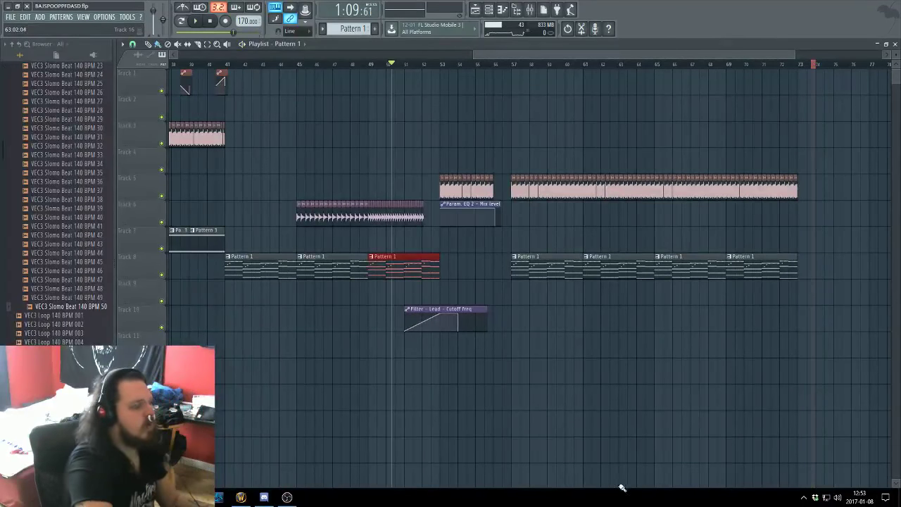
{"action": "scroll", "coordinate": [513, 338], "scroll_direction": "down", "scroll_amount": 3}
Switch to the browser and check the YouTube live dashboard and the Facebook notifications
{"action": "key", "text": "alt+Tab"}
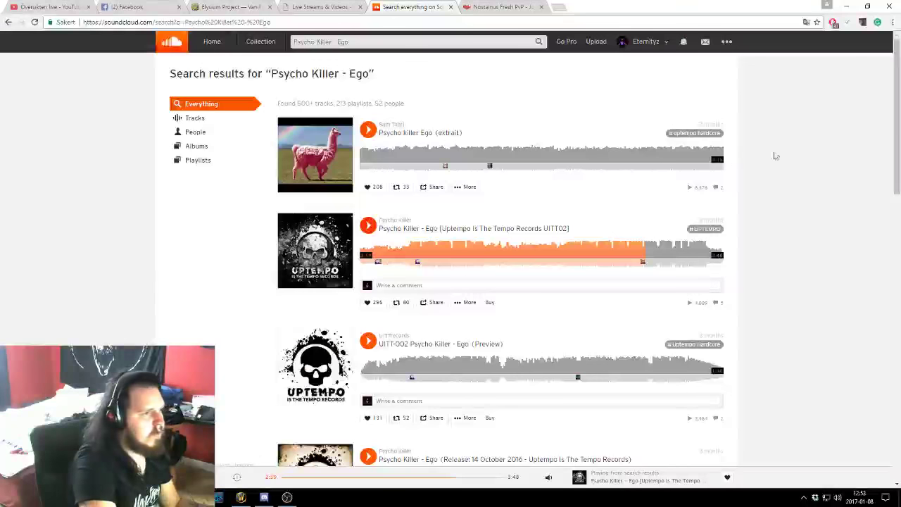
{"action": "left_click", "coordinate": [49, 7]}
{"action": "scroll", "coordinate": [739, 356], "scroll_direction": "down", "scroll_amount": 5}
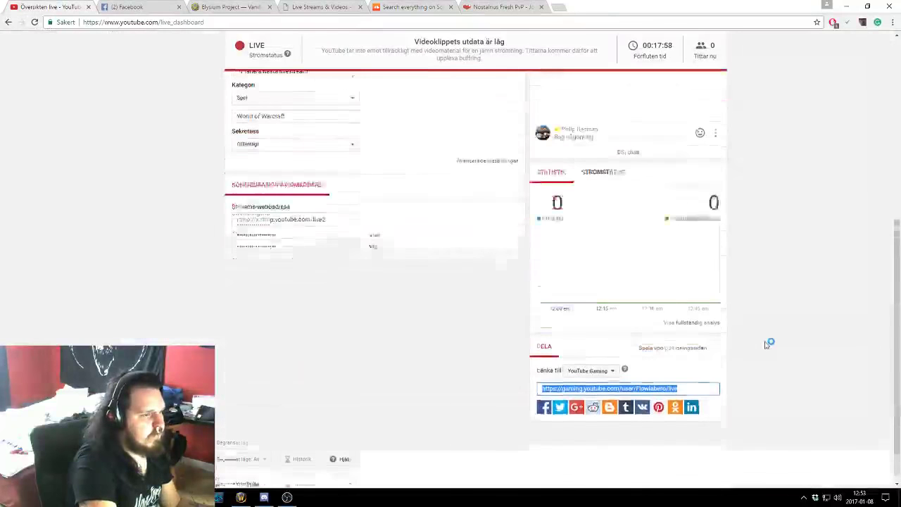
{"action": "left_click", "coordinate": [163, 6]}
{"action": "scroll", "coordinate": [380, 176], "scroll_direction": "down", "scroll_amount": 5}
{"action": "left_click", "coordinate": [597, 40]}
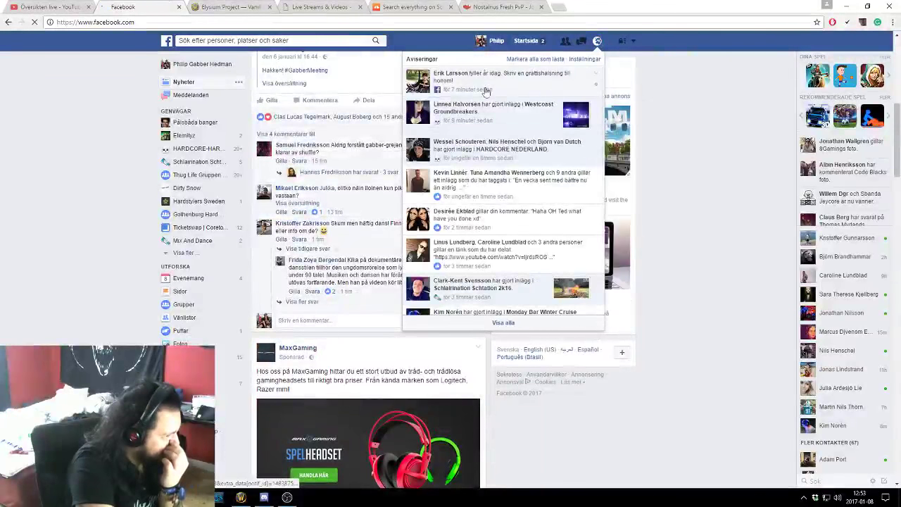
View the Elysium Project timeline and reload the Live Streams & Videos forum page
{"action": "left_click", "coordinate": [224, 6]}
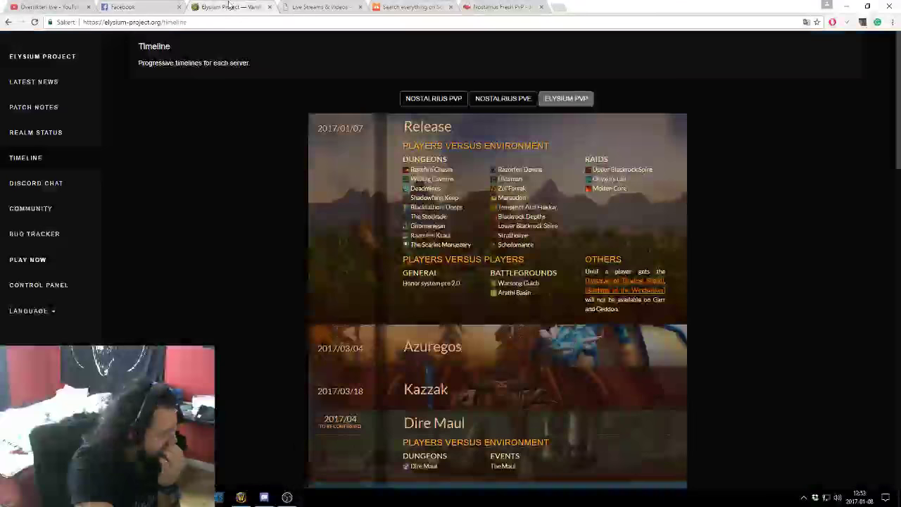
{"action": "left_click", "coordinate": [141, 6]}
{"action": "left_click", "coordinate": [250, 6]}
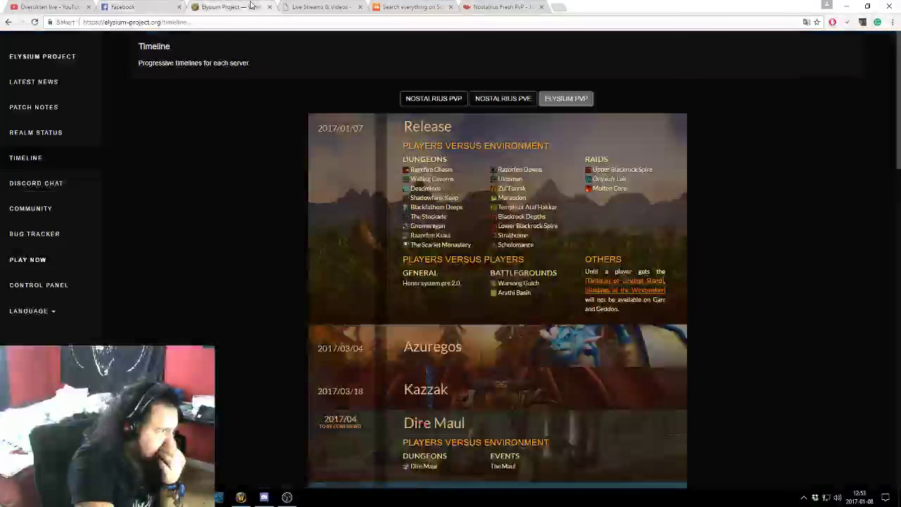
{"action": "left_click", "coordinate": [311, 10]}
{"action": "left_click", "coordinate": [311, 22]}
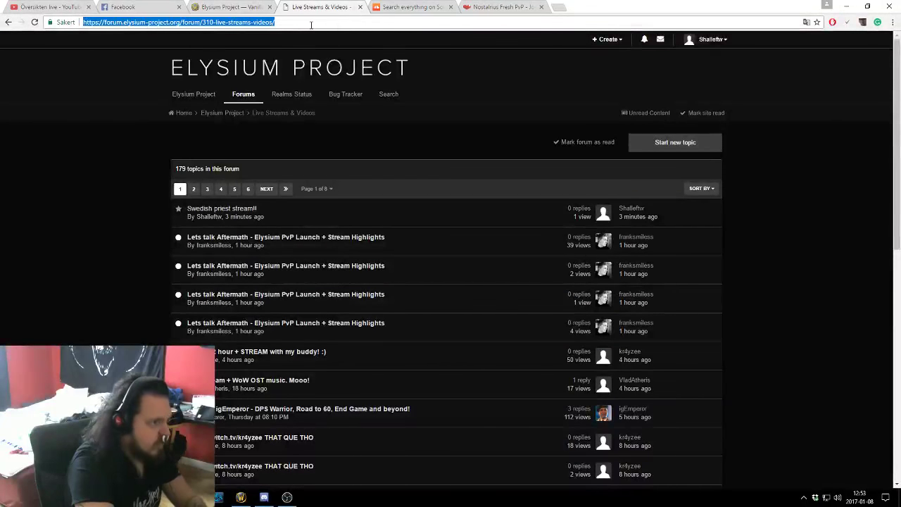
{"action": "key", "text": "Return"}
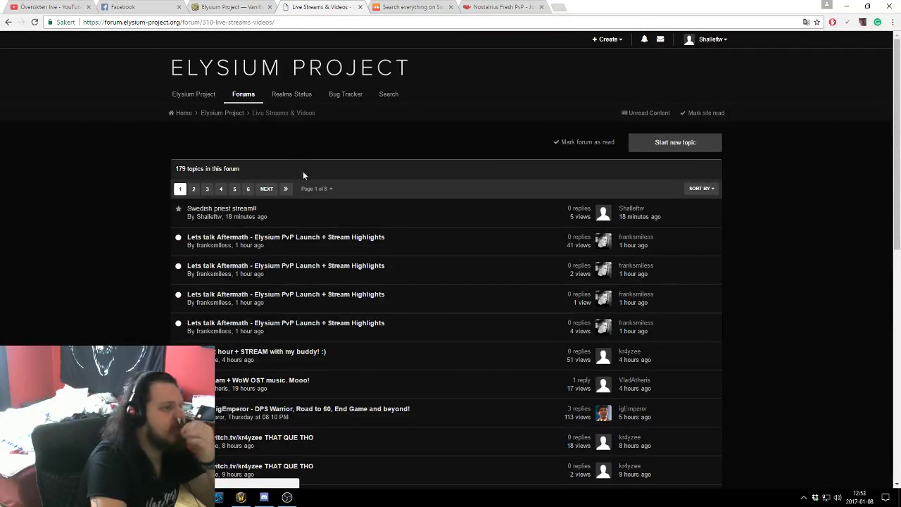
Open the signed-in account's SoundCloud profile and check the YouTube Gaming live stream page
{"action": "left_click", "coordinate": [394, 6]}
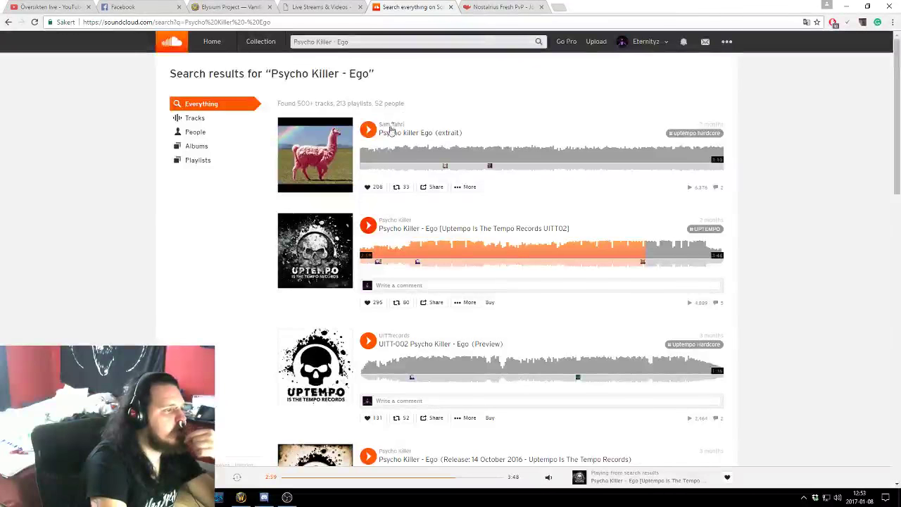
{"action": "left_click", "coordinate": [639, 43]}
{"action": "left_click", "coordinate": [640, 62]}
{"action": "left_click", "coordinate": [515, 7]}
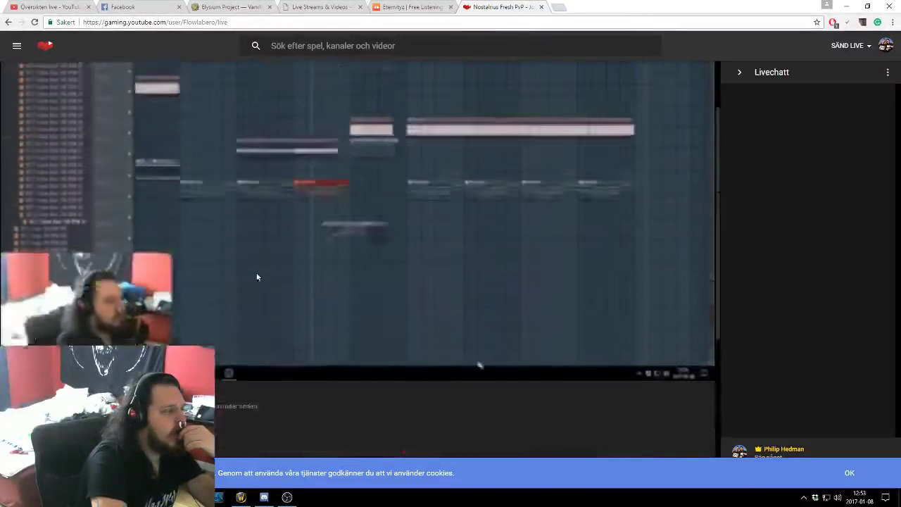
{"action": "scroll", "coordinate": [257, 276], "scroll_direction": "up", "scroll_amount": 2}
{"action": "scroll", "coordinate": [396, 108], "scroll_direction": "down", "scroll_amount": 2}
Play "Dr. Peacock - Trip To Sweden" from the SoundCloud profile, skipping ahead to about 0:15
{"action": "left_click", "coordinate": [408, 6]}
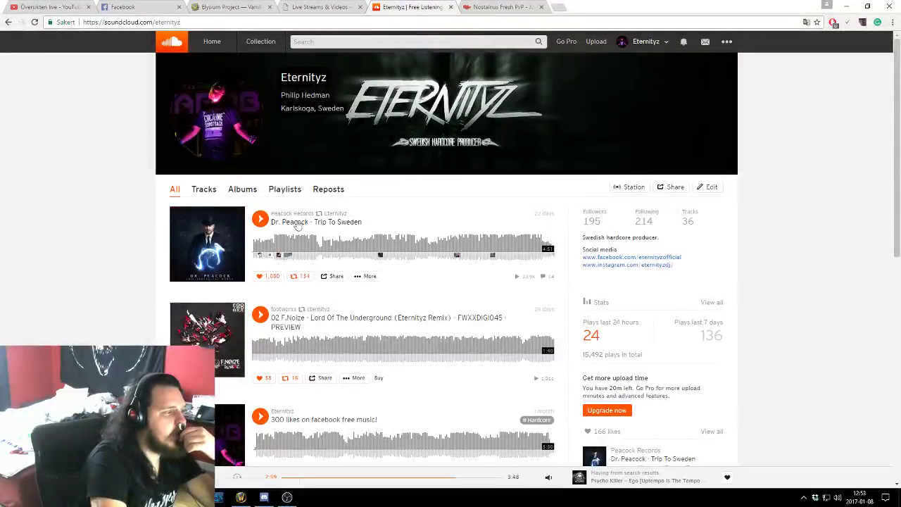
{"action": "left_click", "coordinate": [260, 220]}
{"action": "left_click", "coordinate": [271, 246]}
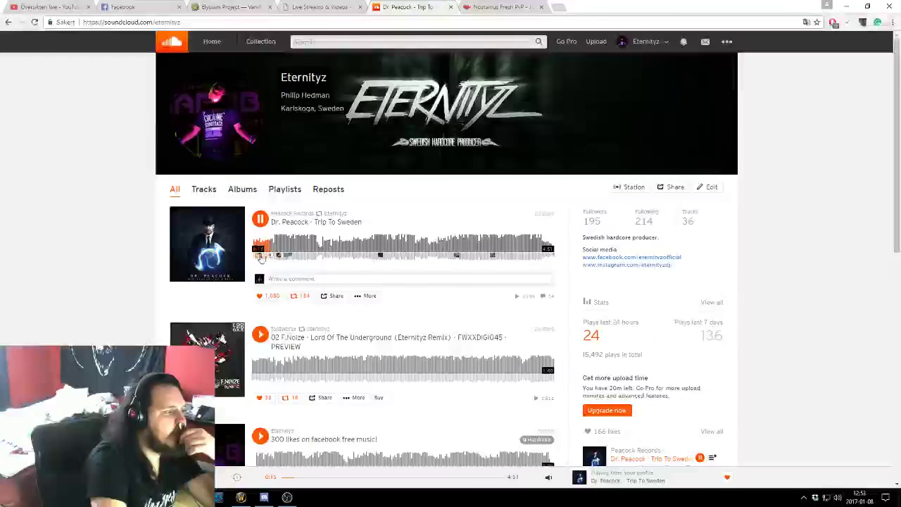
Open the track page of "Dr. Peacock - Trip To Sweden" and read through its comments
{"action": "left_click", "coordinate": [285, 222]}
{"action": "scroll", "coordinate": [583, 439], "scroll_direction": "down", "scroll_amount": 3}
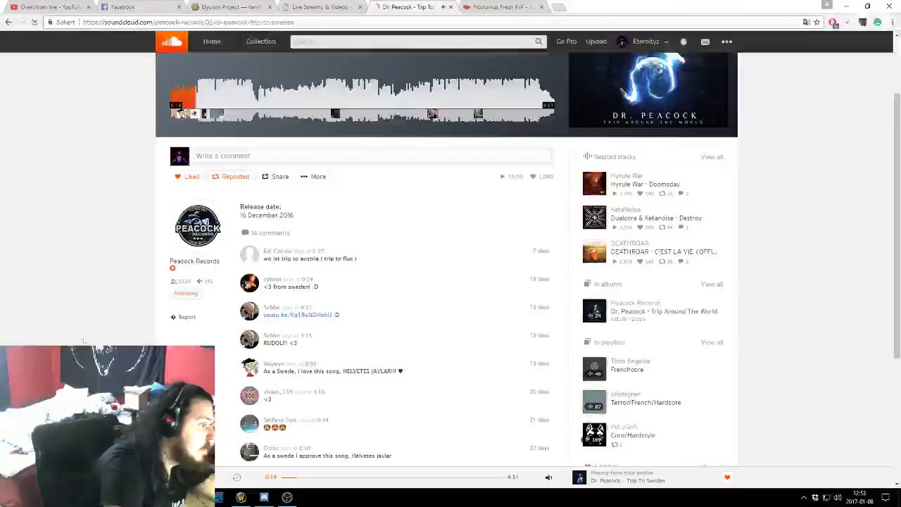
{"action": "scroll", "coordinate": [91, 328], "scroll_direction": "down", "scroll_amount": 2}
{"action": "mouse_move", "coordinate": [247, 193]}
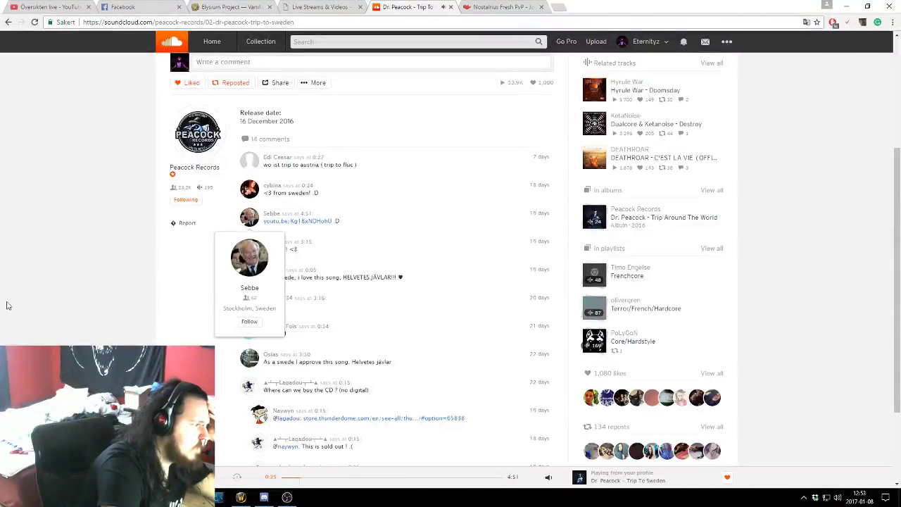
{"action": "scroll", "coordinate": [150, 322], "scroll_direction": "down", "scroll_amount": 1}
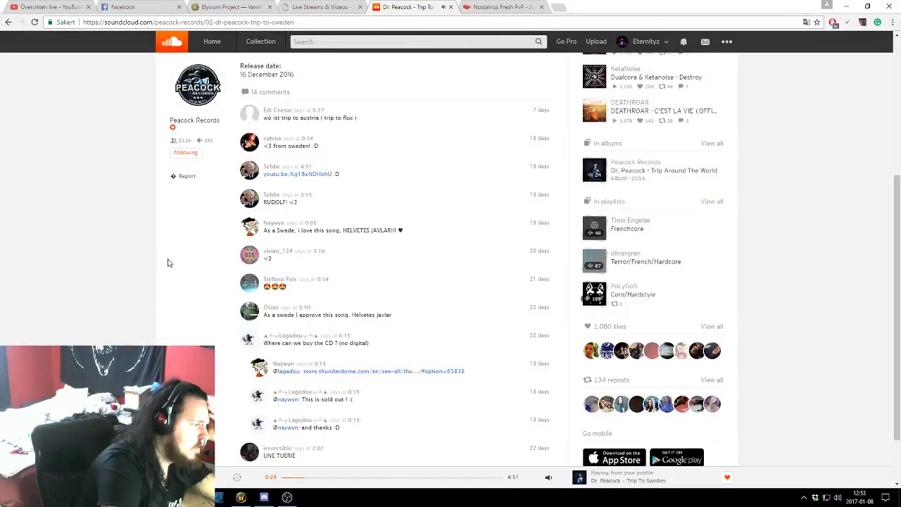
{"action": "scroll", "coordinate": [167, 264], "scroll_direction": "down", "scroll_amount": 1}
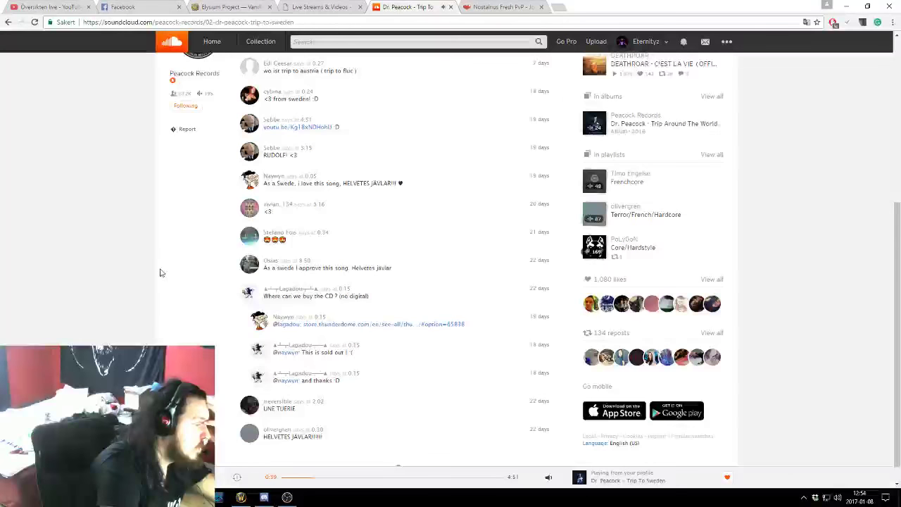
{"action": "scroll", "coordinate": [160, 273], "scroll_direction": "up", "scroll_amount": 4}
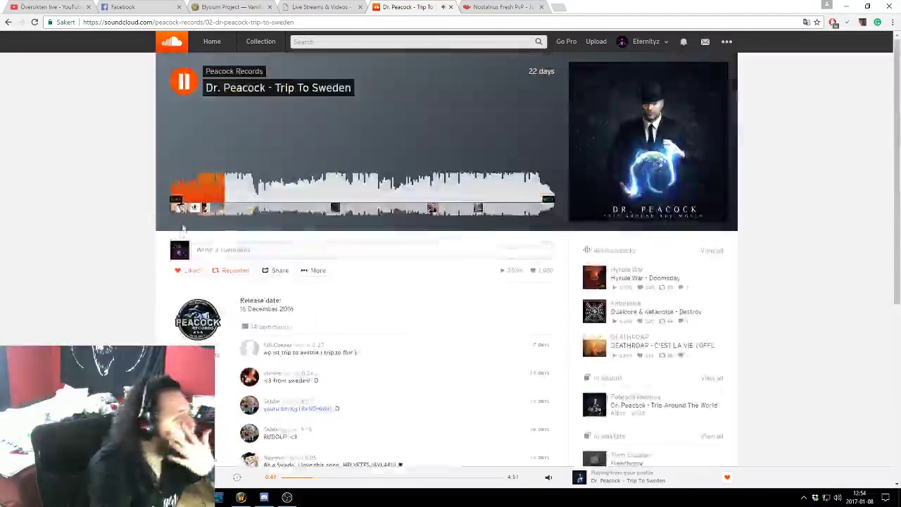
Look over the live stream, forum and SoundCloud pages, and check the World of Warcraft login queue
{"action": "left_click", "coordinate": [507, 6]}
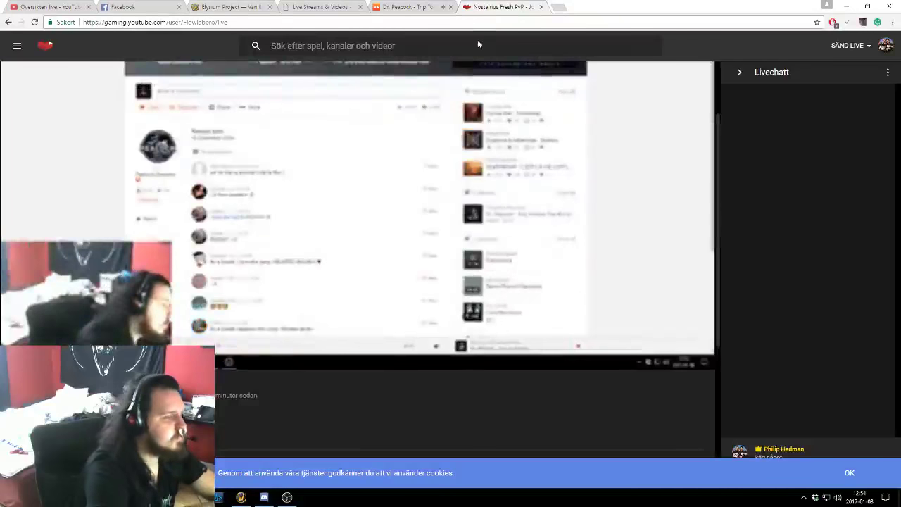
{"action": "left_click", "coordinate": [408, 6]}
{"action": "left_click", "coordinate": [320, 6]}
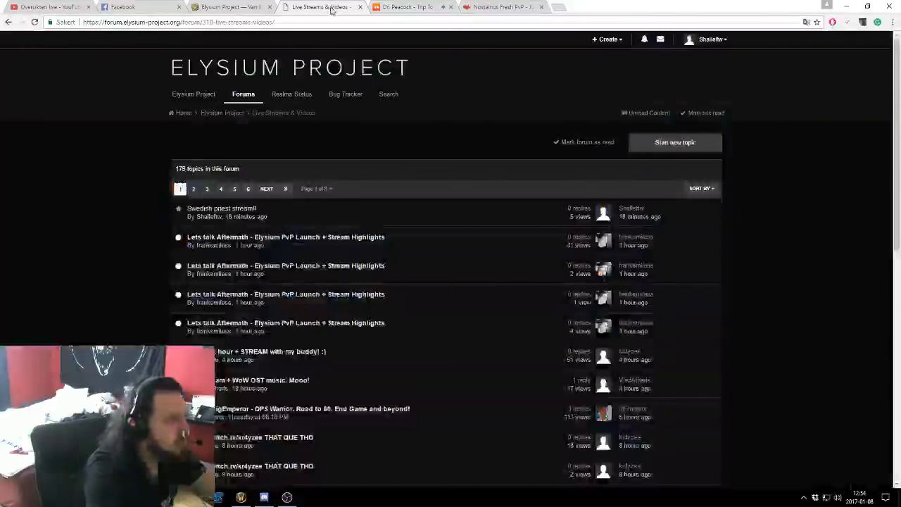
{"action": "left_click", "coordinate": [408, 6]}
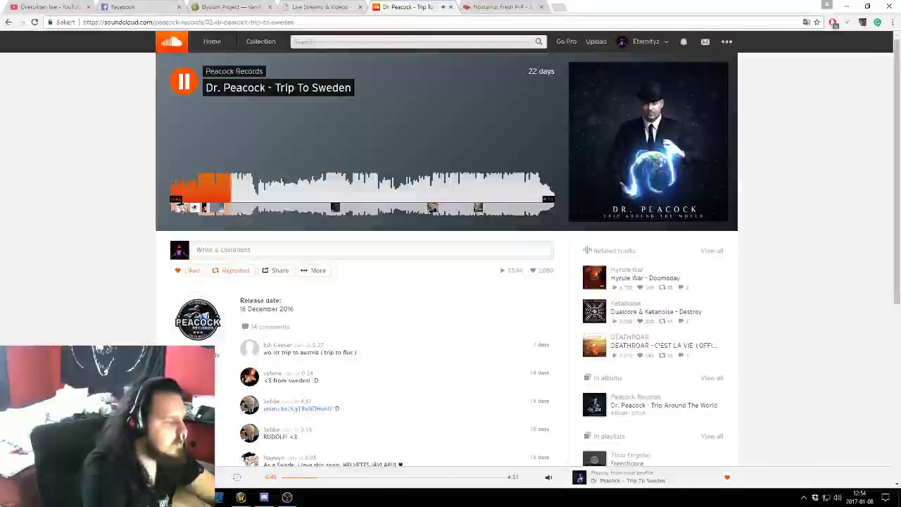
{"action": "left_click", "coordinate": [240, 497]}
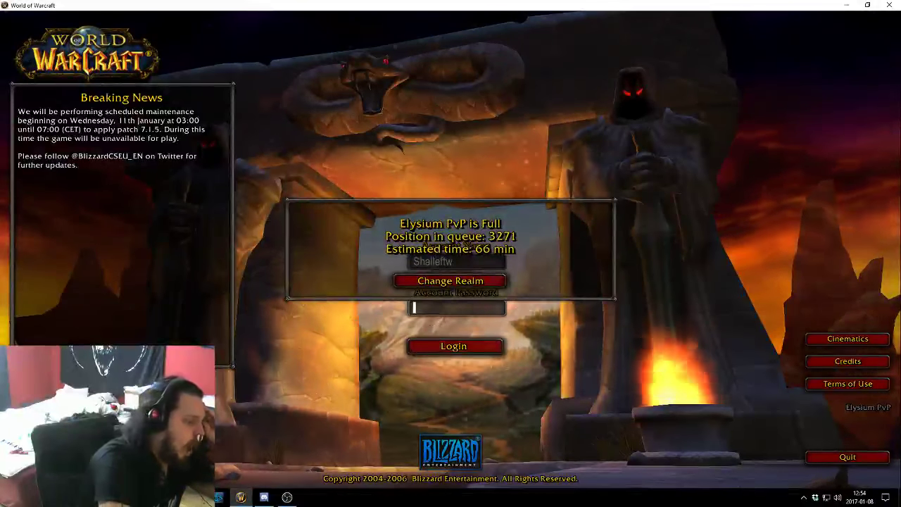
{"action": "key", "text": "alt+Tab"}
Return to the Elysium Project Live Streams & Videos forum and reload its topic list
{"action": "left_click", "coordinate": [335, 6]}
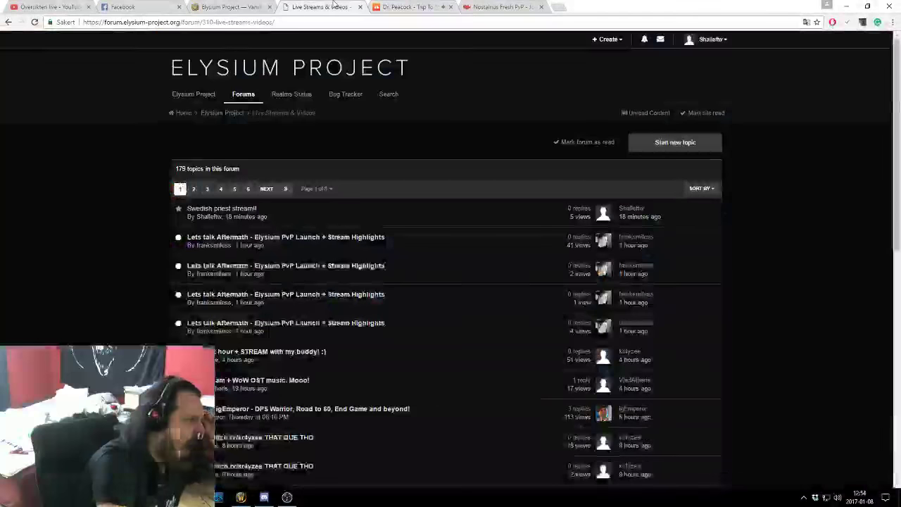
{"action": "left_click", "coordinate": [288, 23]}
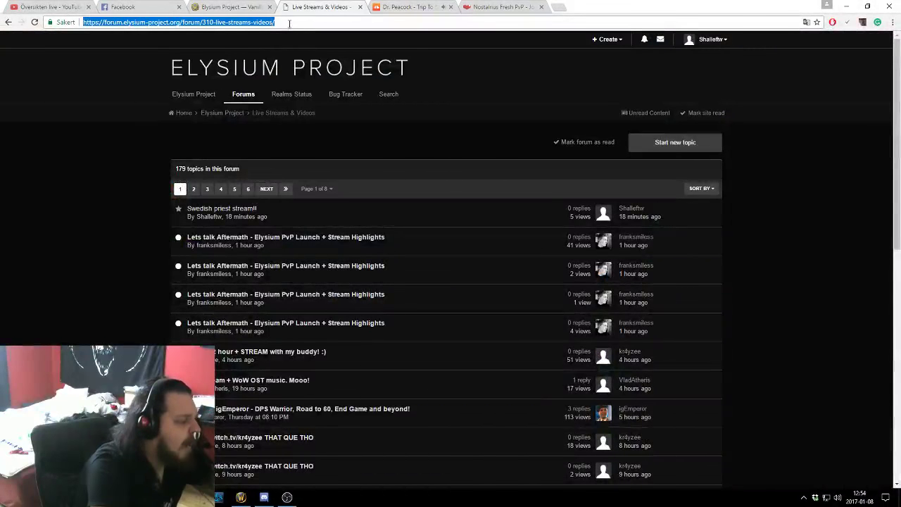
{"action": "key", "text": "Return"}
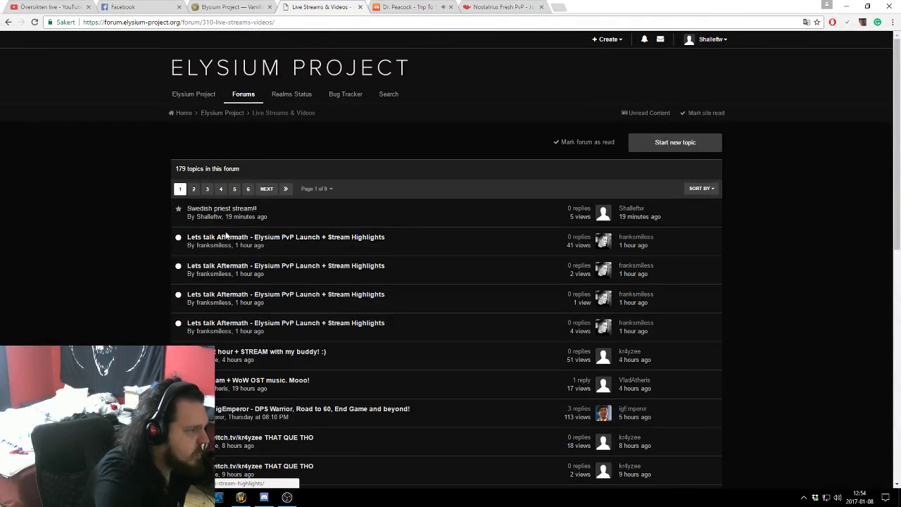
Open the forum topic "[LIVE] 72 hour + STREAM with my buddy! :)" and follow its Twitch link
{"action": "left_click", "coordinate": [280, 242]}
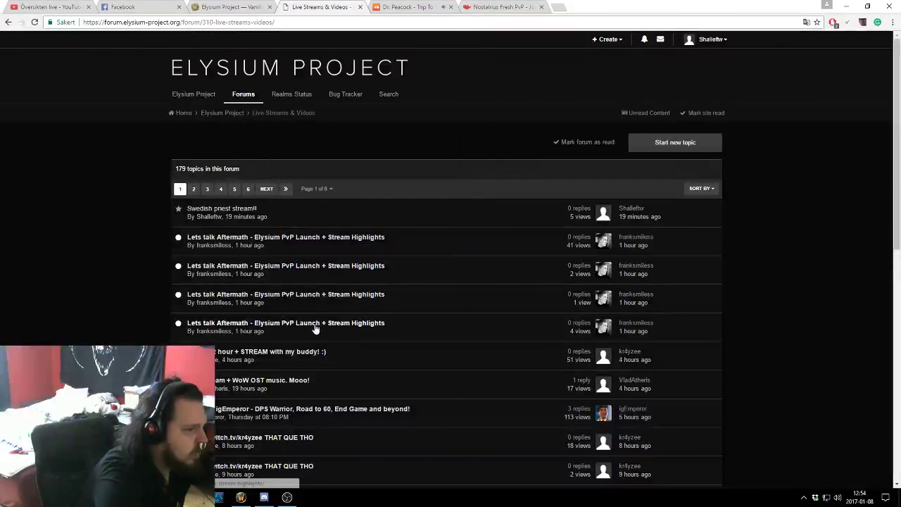
{"action": "scroll", "coordinate": [342, 271], "scroll_direction": "down", "scroll_amount": 1}
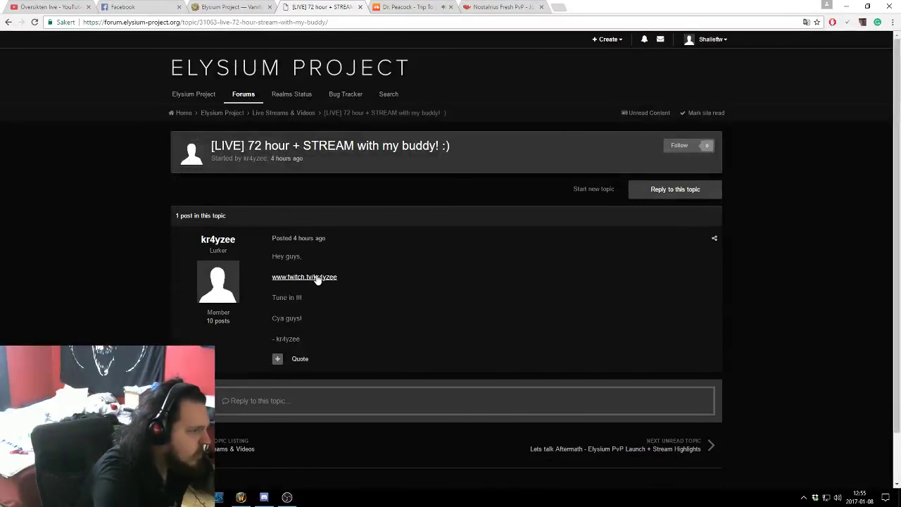
{"action": "left_click", "coordinate": [326, 280]}
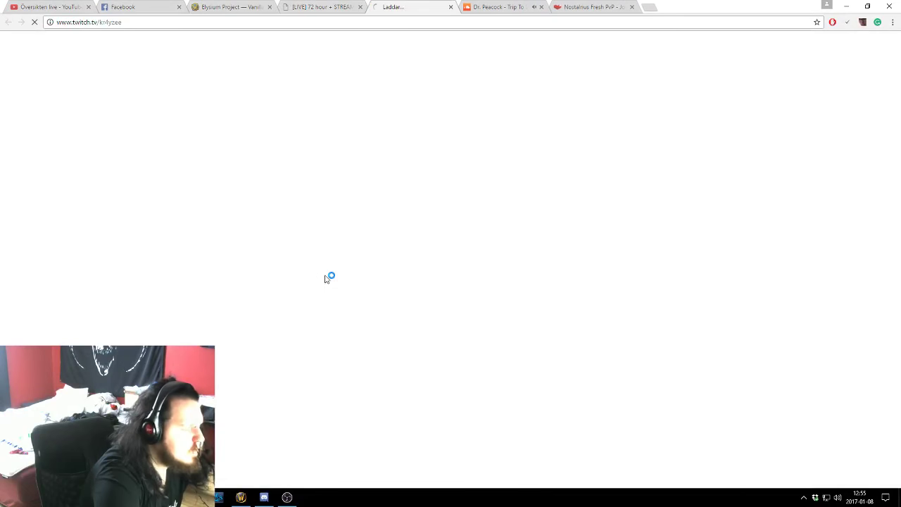